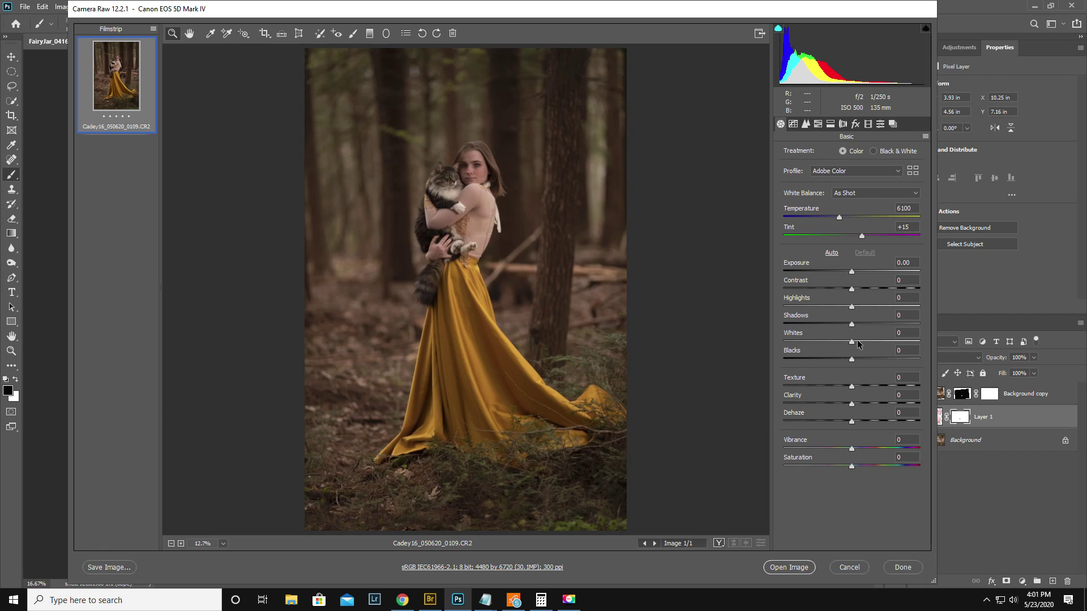
- Raise the Darks of the parametric tone curve to +3 and open the raw photo in Photoshop
{"action": "left_click", "coordinate": [793, 124]}
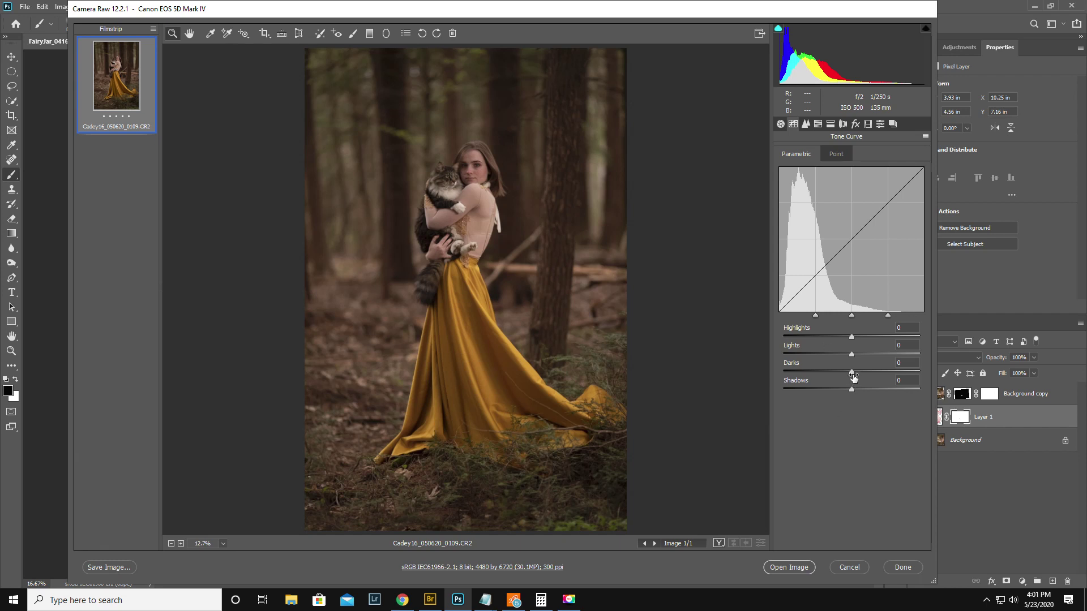
{"action": "mouse_move", "coordinate": [851, 371]}
{"action": "left_mouse_down"}
{"action": "mouse_move", "coordinate": [880, 375]}
{"action": "mouse_move", "coordinate": [853, 375]}
{"action": "left_mouse_up"}
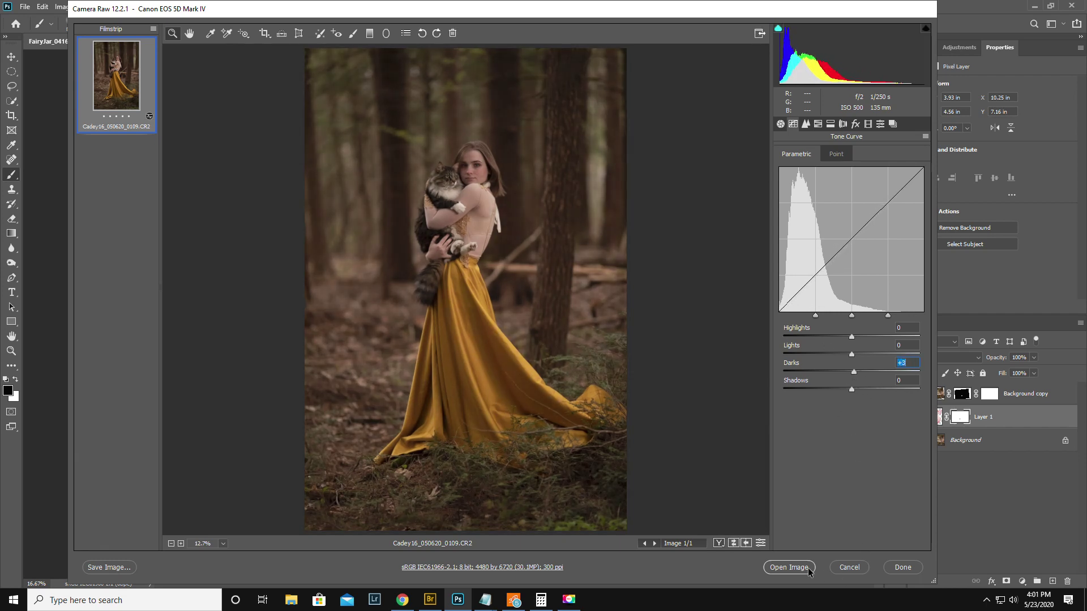
{"action": "left_click", "coordinate": [787, 567]}
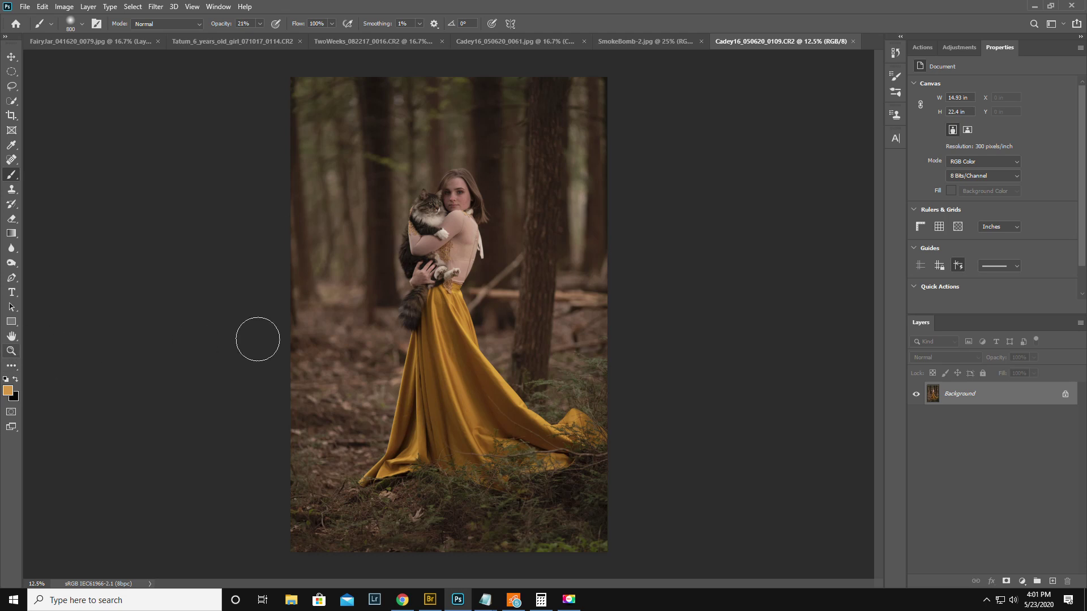
- Add a Curves adjustment layer above the background and activate its on-image adjustment tool
{"action": "left_click", "coordinate": [11, 351]}
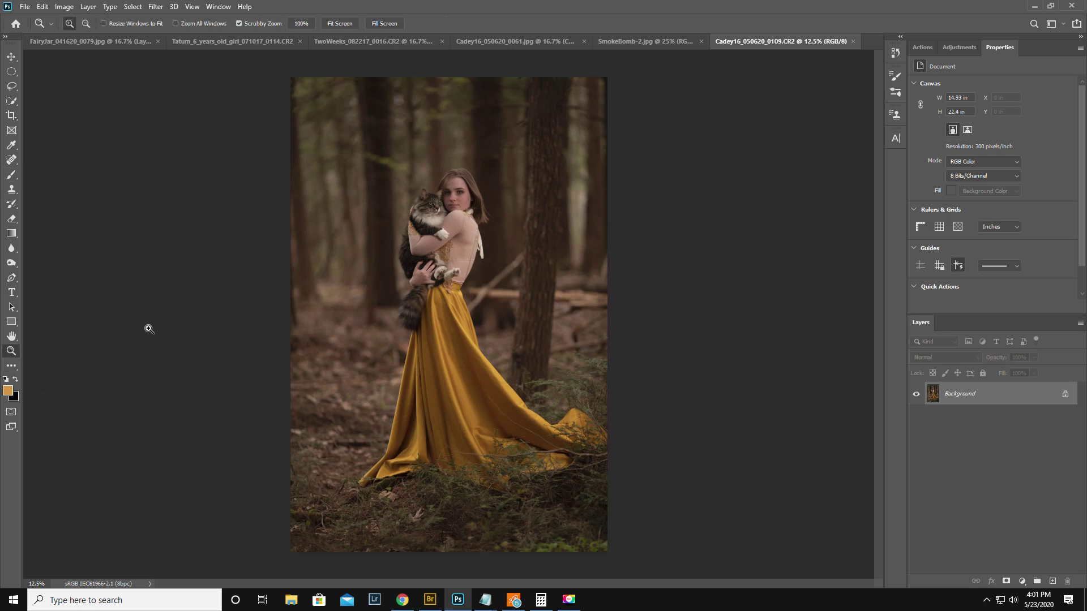
{"action": "left_click", "coordinate": [454, 191]}
{"action": "left_click", "coordinate": [454, 191]}
{"action": "left_click", "coordinate": [454, 191]}
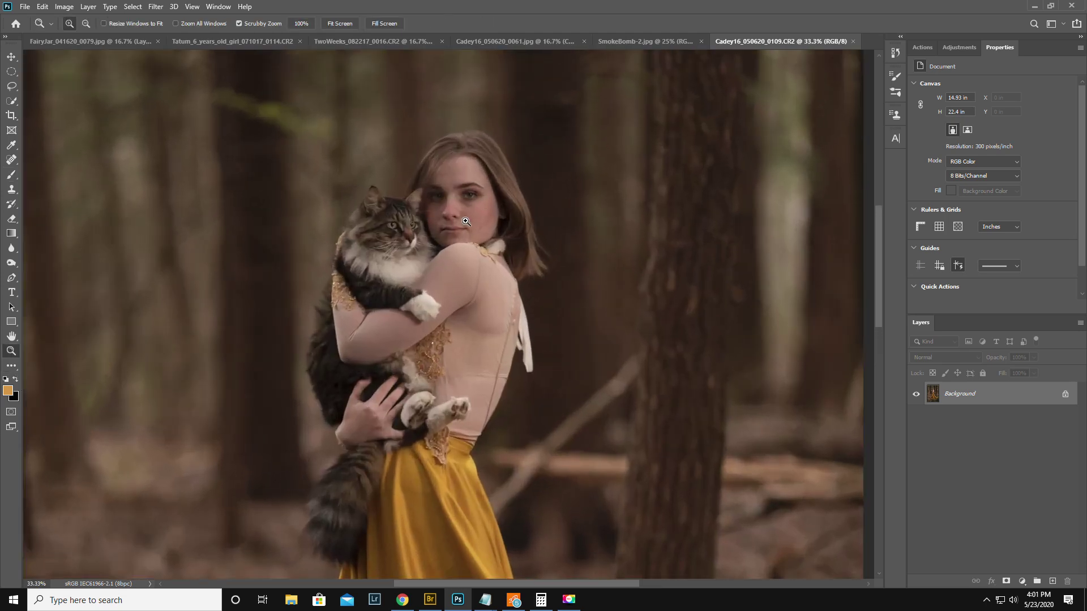
{"action": "left_click", "coordinate": [429, 197]}
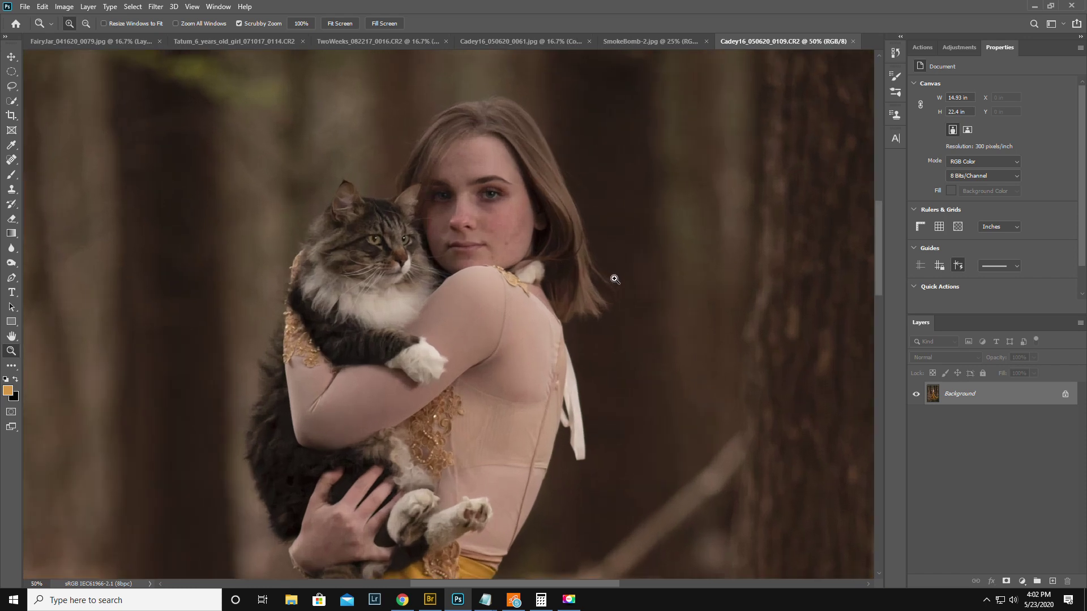
{"action": "scroll", "coordinate": [449, 198], "scroll_direction": "up", "scroll_amount": 2}
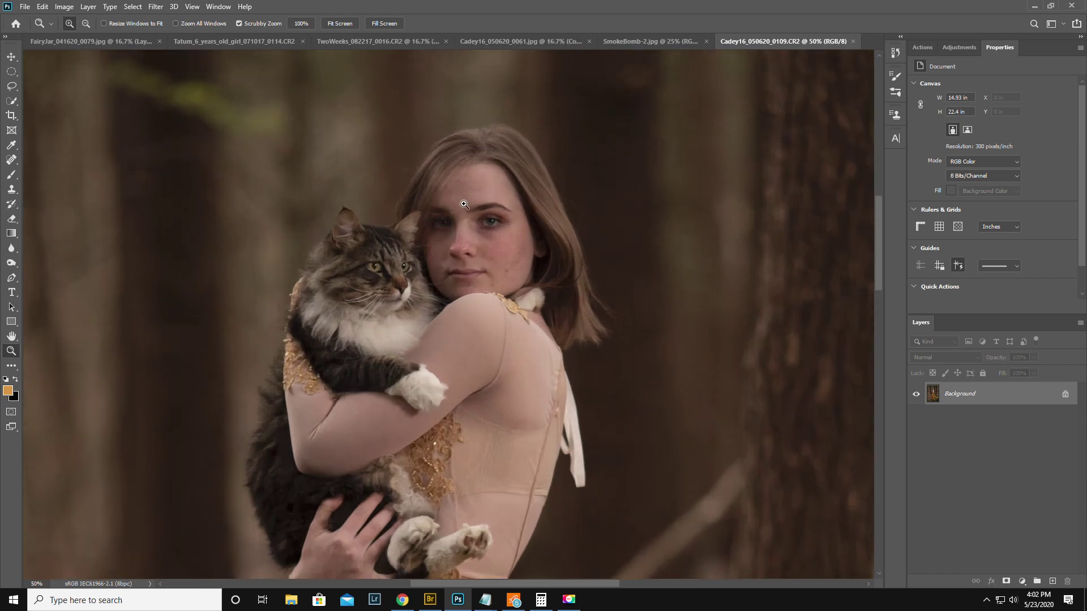
{"action": "scroll", "coordinate": [465, 206], "scroll_direction": "up", "scroll_amount": 1}
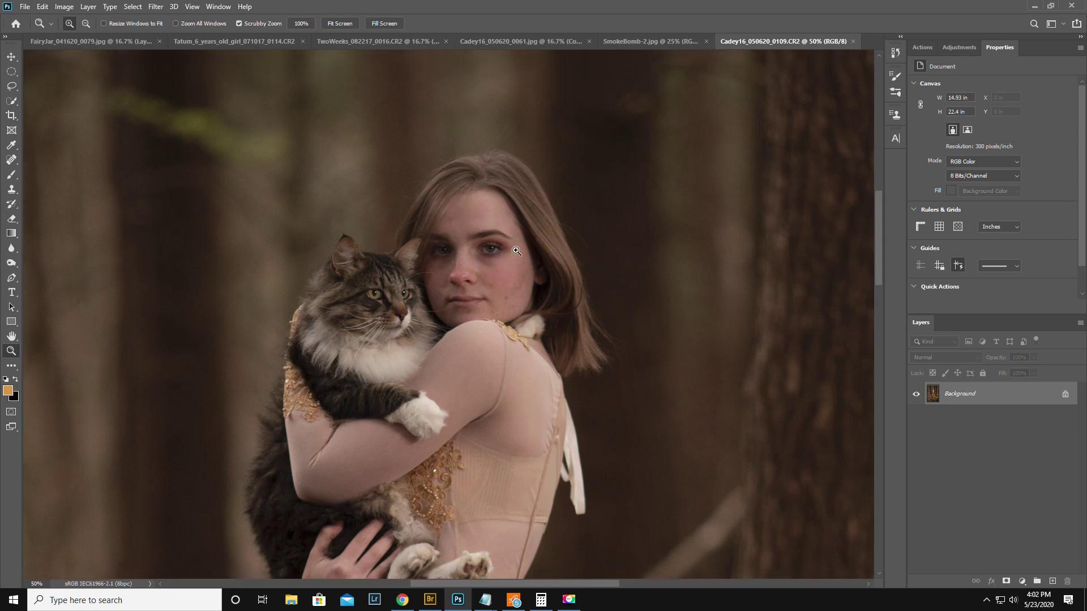
{"action": "scroll", "coordinate": [509, 245], "scroll_direction": "up", "scroll_amount": 1}
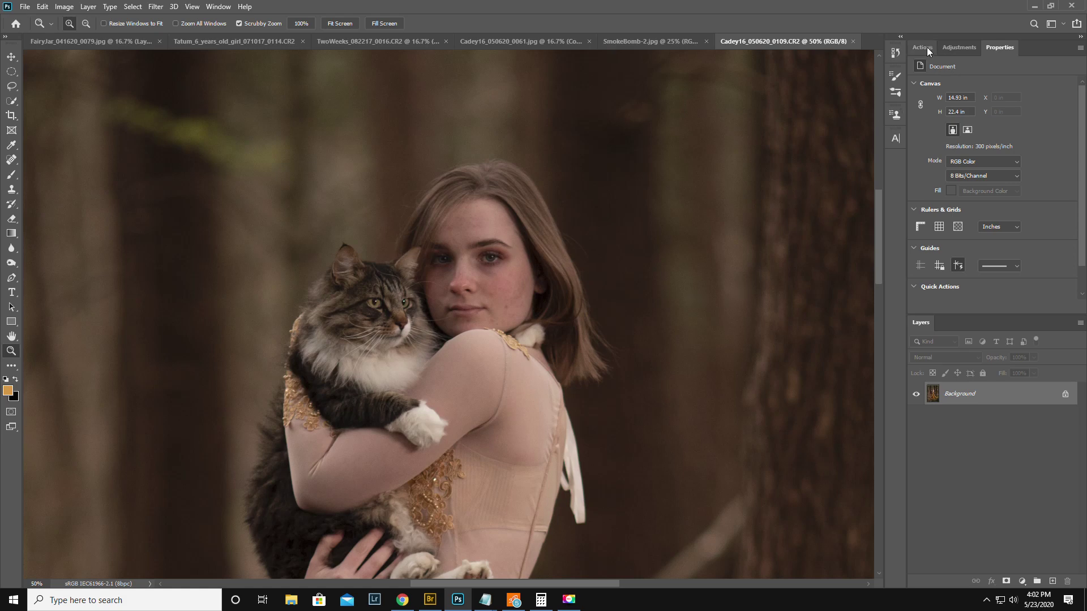
{"action": "left_click", "coordinate": [961, 47]}
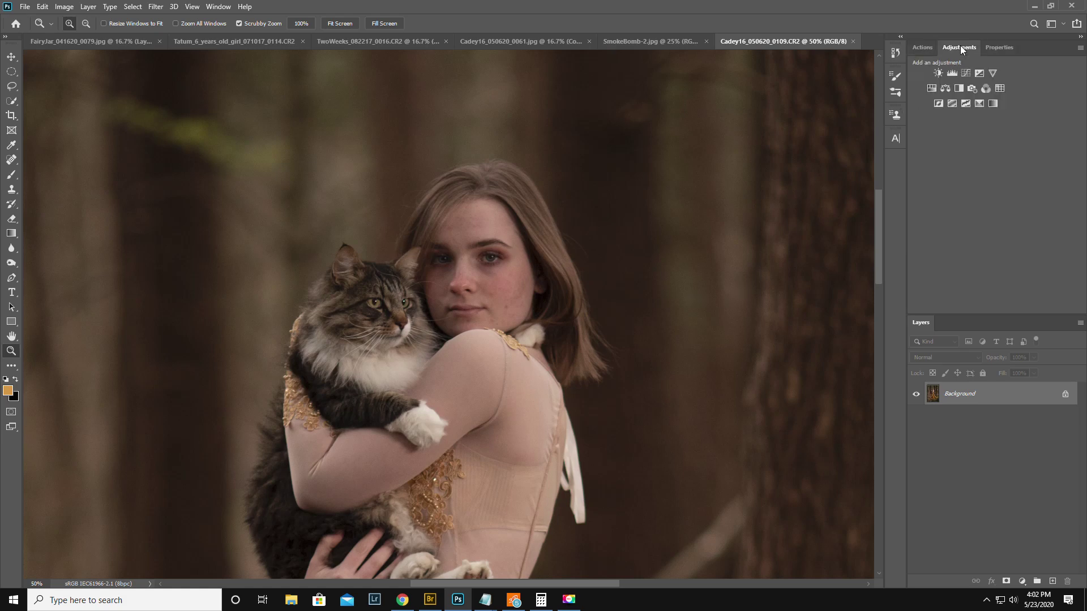
{"action": "left_click", "coordinate": [966, 73]}
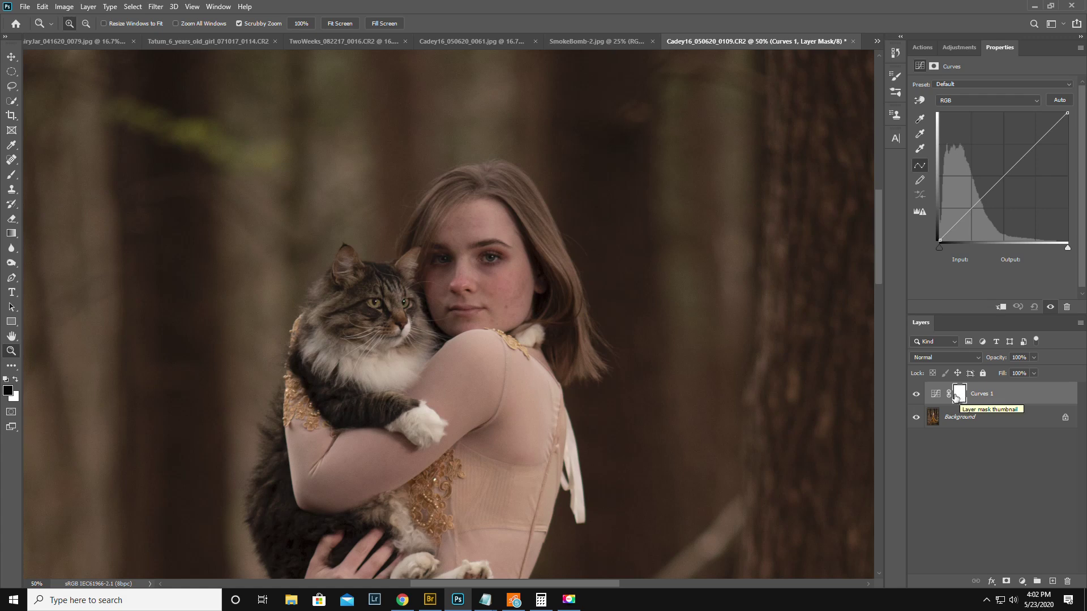
{"action": "left_click", "coordinate": [920, 102]}
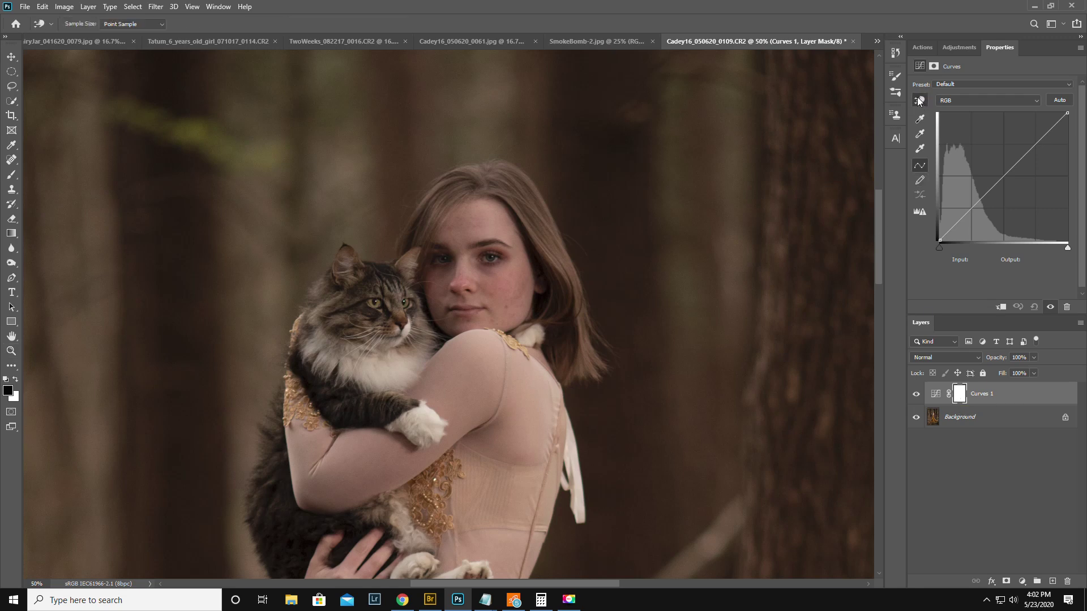
{"action": "mouse_move", "coordinate": [445, 258]}
{"action": "left_mouse_down"}
{"action": "mouse_move", "coordinate": [444, 235]}
{"action": "mouse_move", "coordinate": [444, 253]}
{"action": "left_mouse_up"}
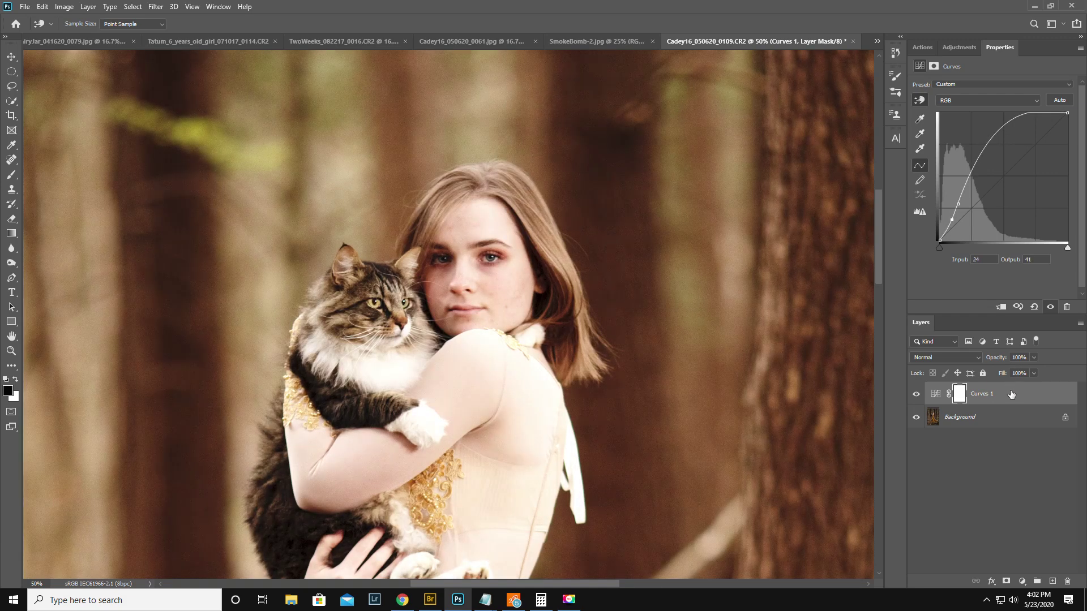
{"action": "key", "text": "ctrl+z"}
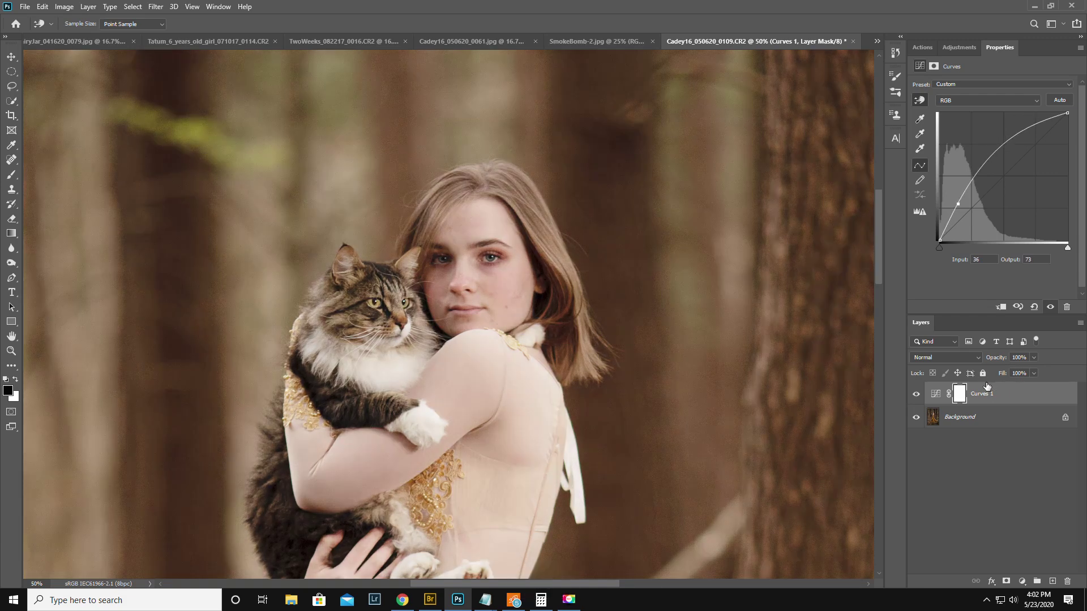
{"action": "key", "text": "ctrl+z"}
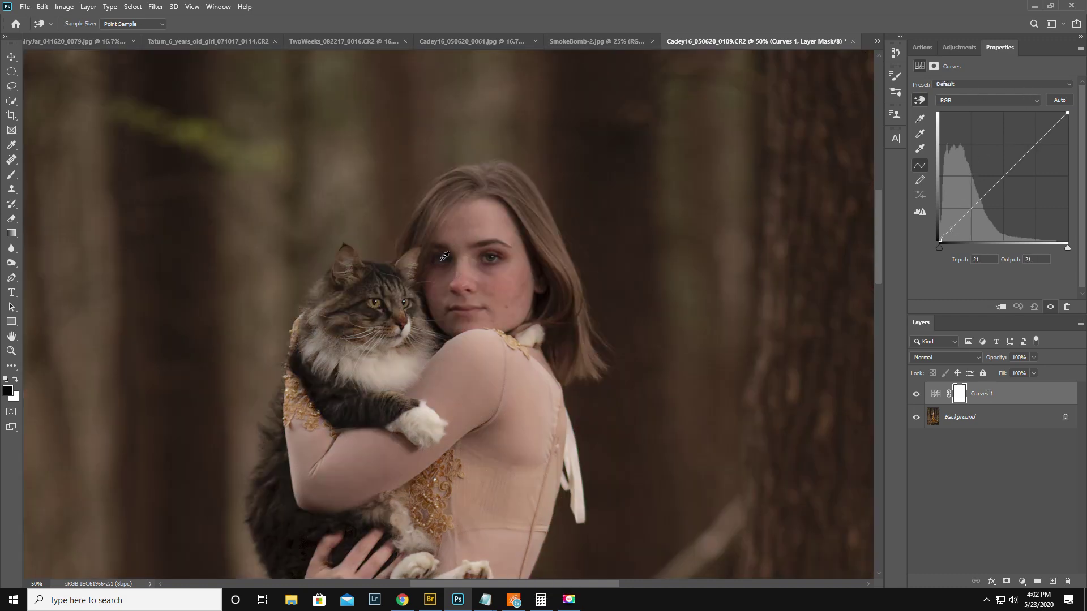
- Brighten the photo by raising the curve at the woman's eye to input 24, output 40, and invert the Curves mask to black
{"action": "left_click_drag", "start_coordinate": [444, 257], "coordinate": [446, 251]}
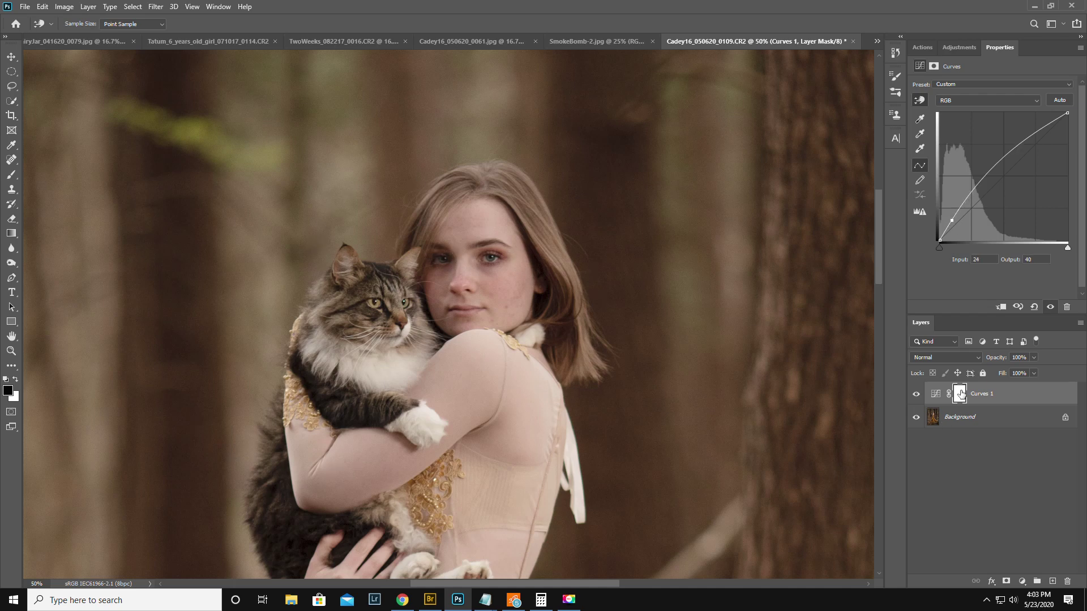
{"action": "left_click", "coordinate": [959, 393]}
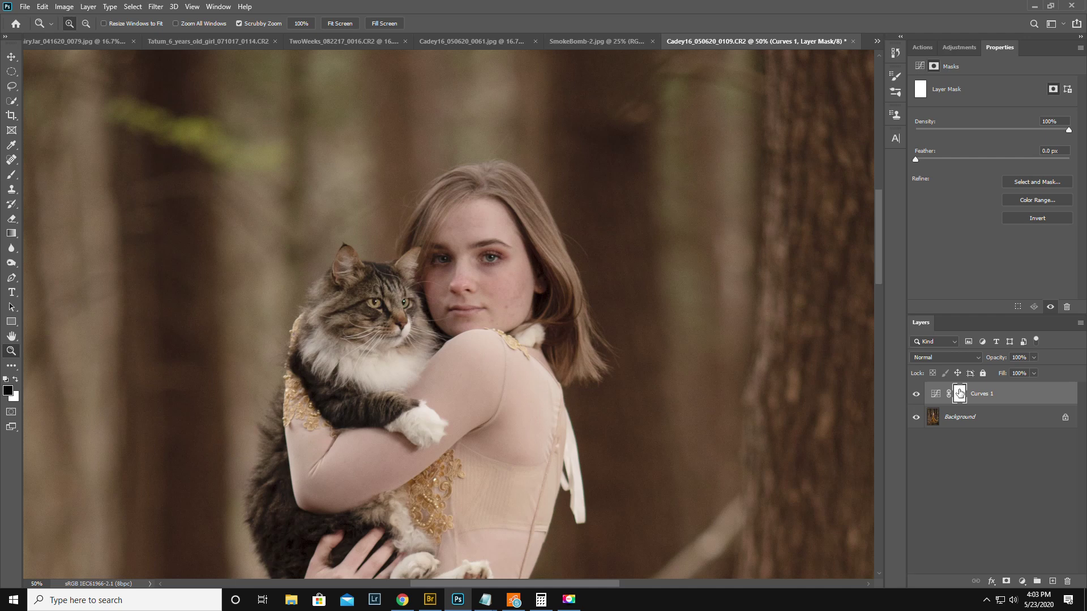
{"action": "key", "text": "ctrl+i"}
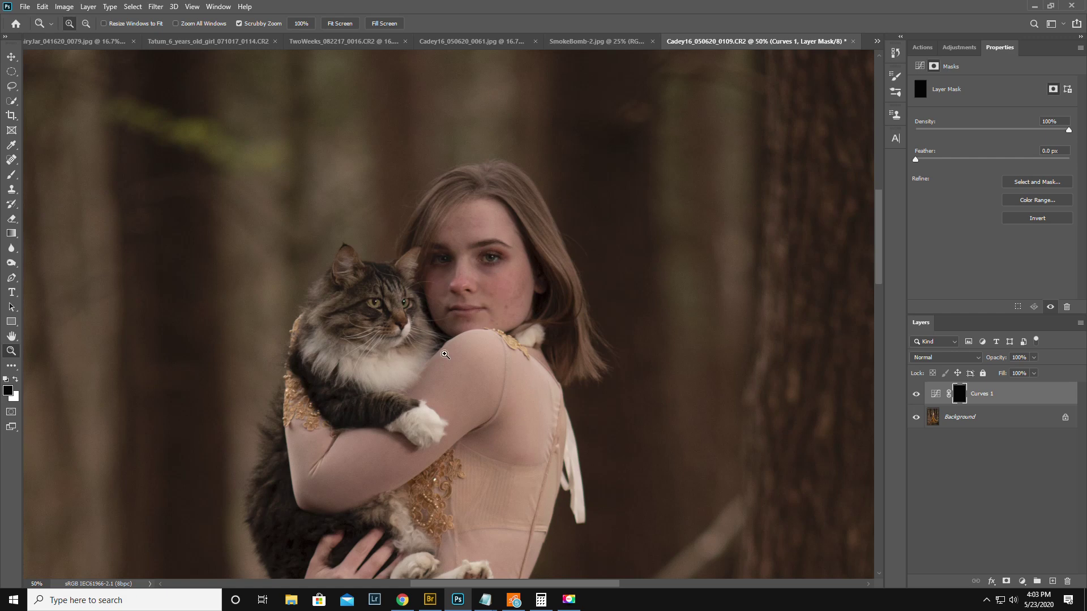
- Set up the Brush with a white foreground colour, a size of 80 and 100% opacity
{"action": "left_click", "coordinate": [11, 177]}
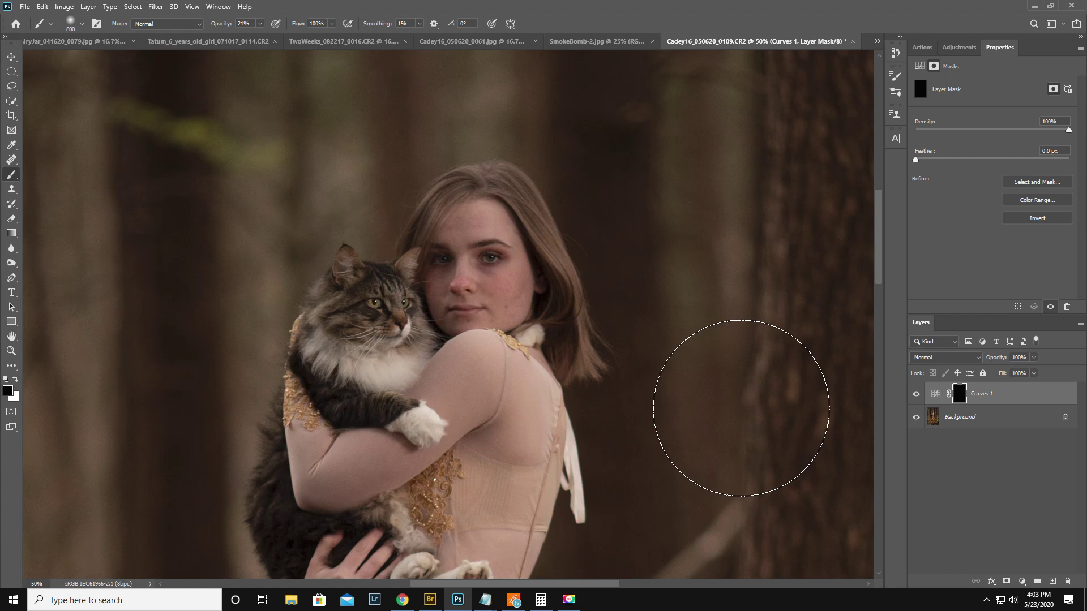
{"action": "key", "text": "d"}
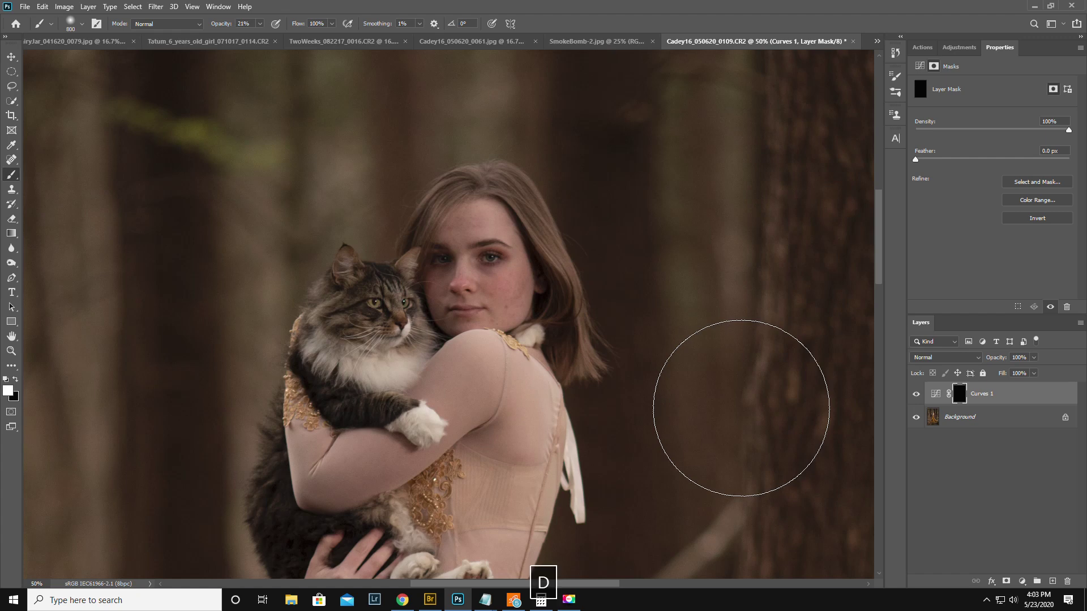
{"action": "key", "text": "d"}
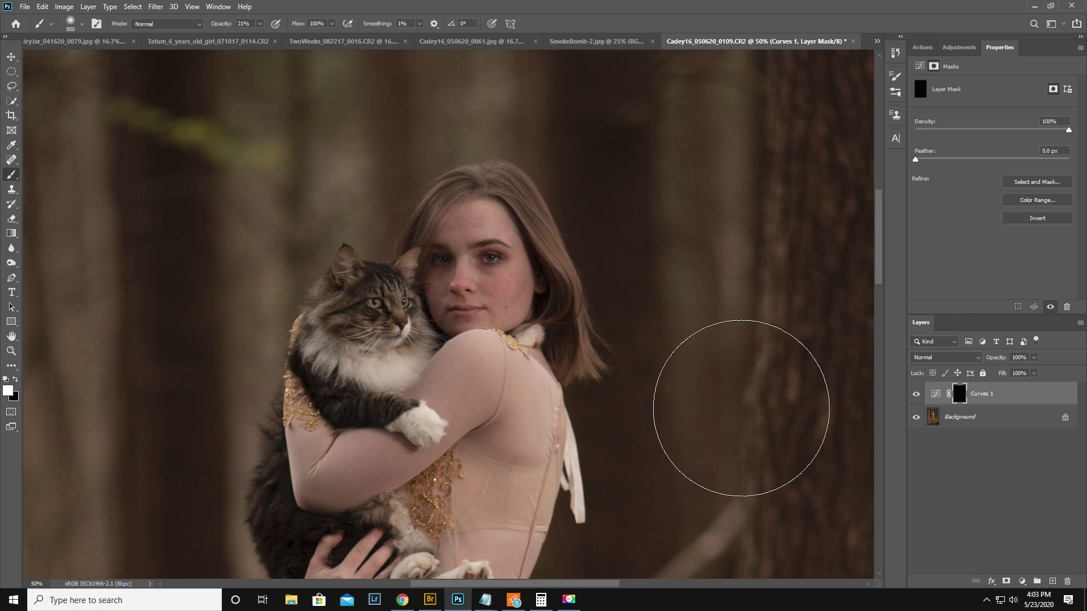
{"action": "key", "text": "x"}
{"action": "key", "text": "x"}
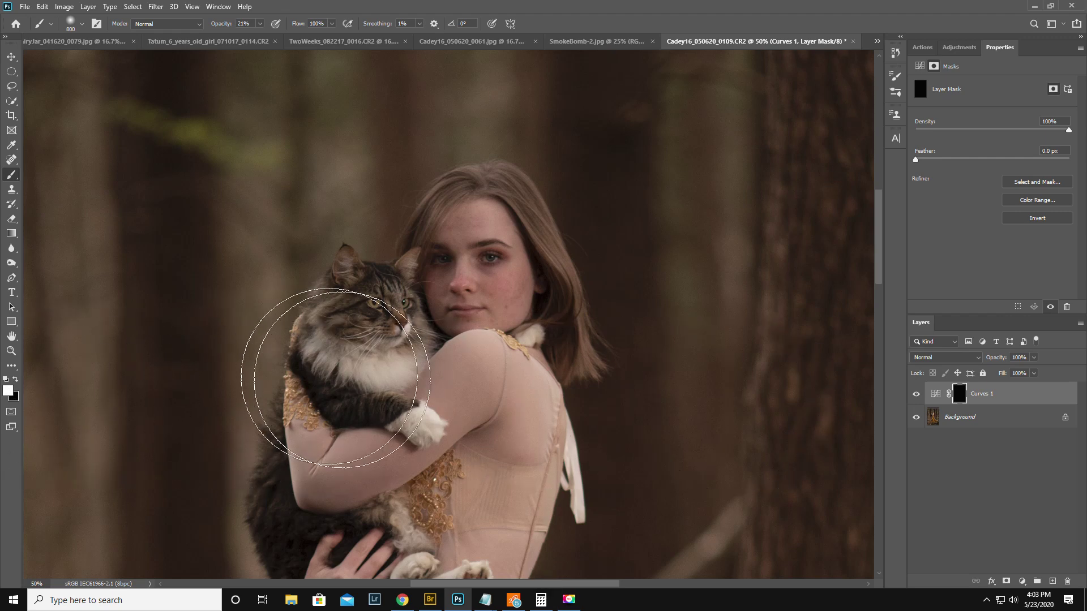
{"action": "key", "text": "bracketleft"}
{"action": "key", "text": "bracketleft"}
{"action": "key", "text": "bracketleft"}
{"action": "key", "text": "bracketleft"}
{"action": "key", "text": "bracketleft"}
{"action": "key", "text": "bracketleft"}
{"action": "key", "text": "bracketleft"}
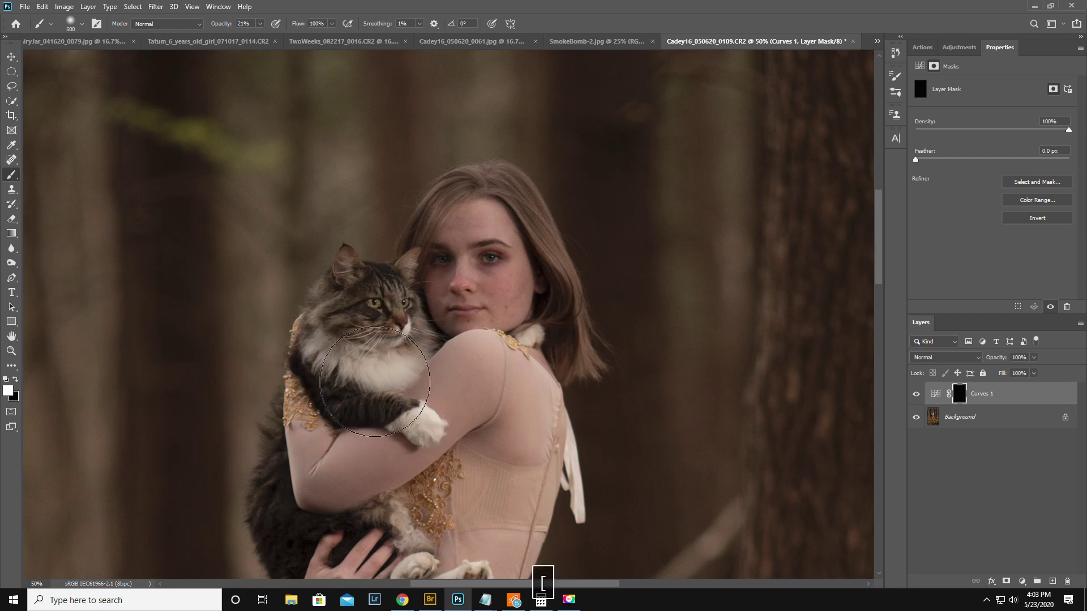
{"action": "key", "text": "bracketleft"}
{"action": "key", "text": "bracketleft"}
{"action": "key", "text": "bracketleft"}
{"action": "key", "text": "bracketleft"}
{"action": "key", "text": "bracketleft"}
{"action": "key", "text": "bracketleft"}
{"action": "left_click_drag", "start_coordinate": [221, 25], "coordinate": [310, 24]}
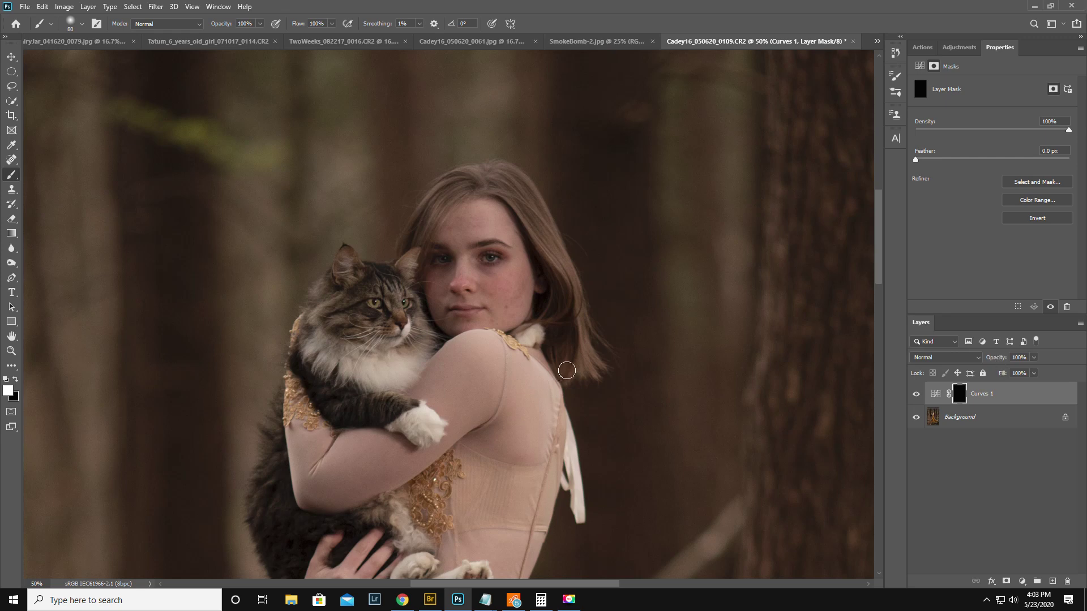
- Paint white on the Curves mask over the woman's eyes, face and shoulder, enlarging the brush to 125
{"action": "mouse_move", "coordinate": [447, 257]}
{"action": "left_mouse_down"}
{"action": "mouse_move", "coordinate": [491, 266]}
{"action": "mouse_move", "coordinate": [478, 256]}
{"action": "mouse_move", "coordinate": [502, 251]}
{"action": "mouse_move", "coordinate": [506, 264]}
{"action": "mouse_move", "coordinate": [480, 263]}
{"action": "mouse_move", "coordinate": [518, 264]}
{"action": "left_mouse_up"}
{"action": "key", "text": "bracketright"}
{"action": "key", "text": "bracketright"}
{"action": "key", "text": "bracketright"}
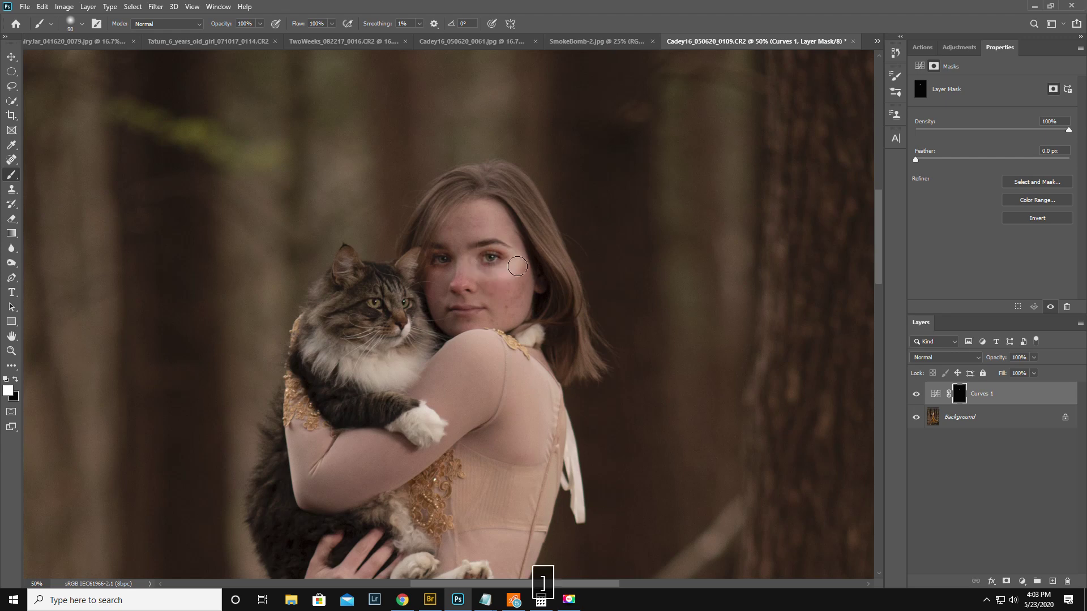
{"action": "mouse_move", "coordinate": [496, 219]}
{"action": "left_mouse_down"}
{"action": "mouse_move", "coordinate": [463, 214]}
{"action": "mouse_move", "coordinate": [456, 245]}
{"action": "mouse_move", "coordinate": [484, 237]}
{"action": "mouse_move", "coordinate": [487, 247]}
{"action": "mouse_move", "coordinate": [451, 241]}
{"action": "mouse_move", "coordinate": [438, 276]}
{"action": "mouse_move", "coordinate": [445, 308]}
{"action": "mouse_move", "coordinate": [476, 322]}
{"action": "mouse_move", "coordinate": [452, 325]}
{"action": "mouse_move", "coordinate": [514, 313]}
{"action": "mouse_move", "coordinate": [521, 278]}
{"action": "mouse_move", "coordinate": [508, 251]}
{"action": "mouse_move", "coordinate": [514, 290]}
{"action": "mouse_move", "coordinate": [491, 283]}
{"action": "mouse_move", "coordinate": [493, 331]}
{"action": "mouse_move", "coordinate": [474, 385]}
{"action": "mouse_move", "coordinate": [488, 319]}
{"action": "mouse_move", "coordinate": [458, 322]}
{"action": "mouse_move", "coordinate": [447, 298]}
{"action": "mouse_move", "coordinate": [474, 285]}
{"action": "mouse_move", "coordinate": [458, 278]}
{"action": "mouse_move", "coordinate": [478, 286]}
{"action": "mouse_move", "coordinate": [473, 257]}
{"action": "mouse_move", "coordinate": [500, 261]}
{"action": "mouse_move", "coordinate": [493, 230]}
{"action": "mouse_move", "coordinate": [474, 213]}
{"action": "mouse_move", "coordinate": [441, 282]}
{"action": "mouse_move", "coordinate": [436, 245]}
{"action": "mouse_move", "coordinate": [445, 214]}
{"action": "mouse_move", "coordinate": [482, 192]}
{"action": "mouse_move", "coordinate": [503, 199]}
{"action": "mouse_move", "coordinate": [535, 245]}
{"action": "mouse_move", "coordinate": [556, 295]}
{"action": "mouse_move", "coordinate": [547, 314]}
{"action": "mouse_move", "coordinate": [560, 350]}
{"action": "mouse_move", "coordinate": [548, 260]}
{"action": "mouse_move", "coordinate": [528, 210]}
{"action": "mouse_move", "coordinate": [496, 183]}
{"action": "mouse_move", "coordinate": [461, 187]}
{"action": "mouse_move", "coordinate": [421, 241]}
{"action": "mouse_move", "coordinate": [449, 246]}
{"action": "mouse_move", "coordinate": [452, 273]}
{"action": "mouse_move", "coordinate": [435, 281]}
{"action": "mouse_move", "coordinate": [444, 318]}
{"action": "mouse_move", "coordinate": [488, 315]}
{"action": "left_mouse_up"}
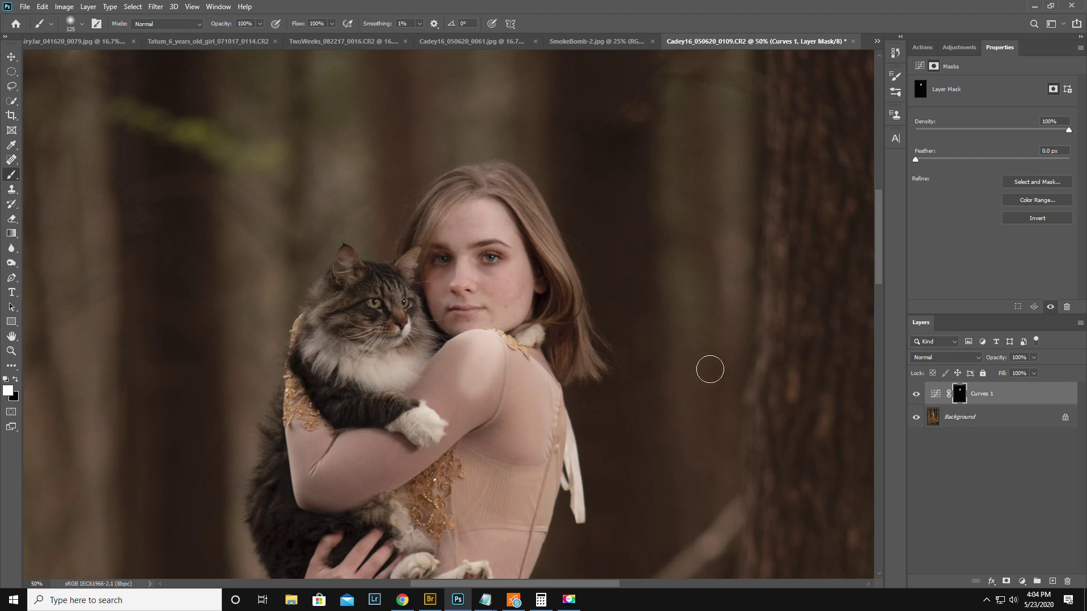
- Lower the Curves layer's opacity to 74% and paint black on its mask to remove the brightening from the shoulder and upper arm
{"action": "left_click_drag", "start_coordinate": [1001, 360], "coordinate": [990, 365]}
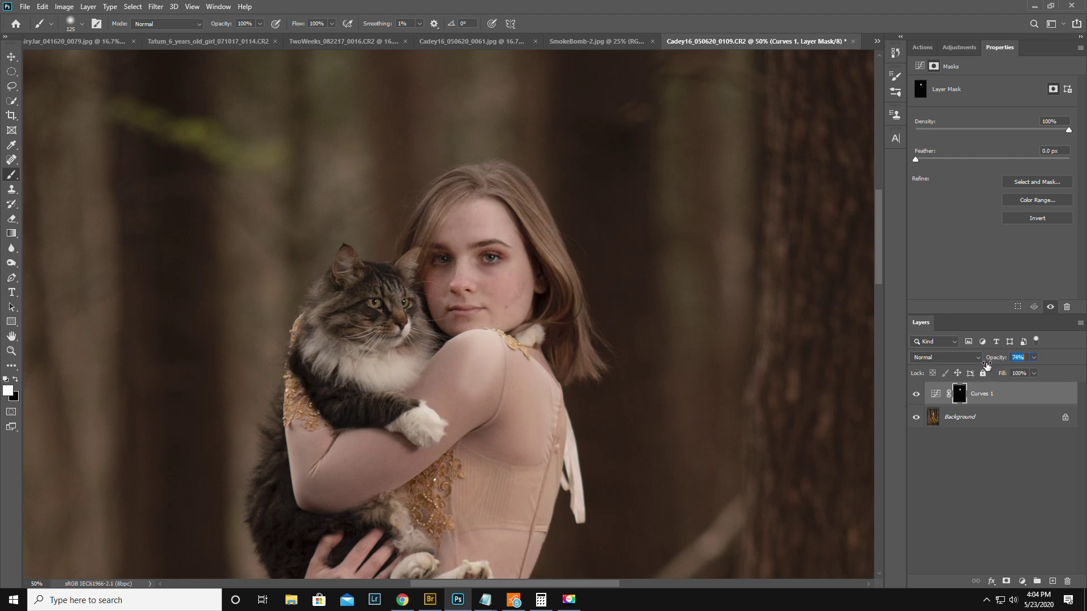
{"action": "mouse_move", "coordinate": [507, 453]}
{"action": "left_mouse_down"}
{"action": "mouse_move", "coordinate": [471, 421]}
{"action": "mouse_move", "coordinate": [494, 350]}
{"action": "mouse_move", "coordinate": [489, 376]}
{"action": "left_mouse_up"}
{"action": "key", "text": "x"}
{"action": "mouse_move", "coordinate": [475, 403]}
{"action": "left_mouse_down"}
{"action": "mouse_move", "coordinate": [467, 376]}
{"action": "mouse_move", "coordinate": [488, 375]}
{"action": "mouse_move", "coordinate": [483, 386]}
{"action": "mouse_move", "coordinate": [478, 367]}
{"action": "mouse_move", "coordinate": [494, 363]}
{"action": "mouse_move", "coordinate": [468, 365]}
{"action": "mouse_move", "coordinate": [497, 360]}
{"action": "mouse_move", "coordinate": [484, 346]}
{"action": "mouse_move", "coordinate": [463, 348]}
{"action": "mouse_move", "coordinate": [453, 364]}
{"action": "mouse_move", "coordinate": [476, 344]}
{"action": "mouse_move", "coordinate": [509, 359]}
{"action": "mouse_move", "coordinate": [478, 343]}
{"action": "mouse_move", "coordinate": [448, 378]}
{"action": "left_mouse_up"}
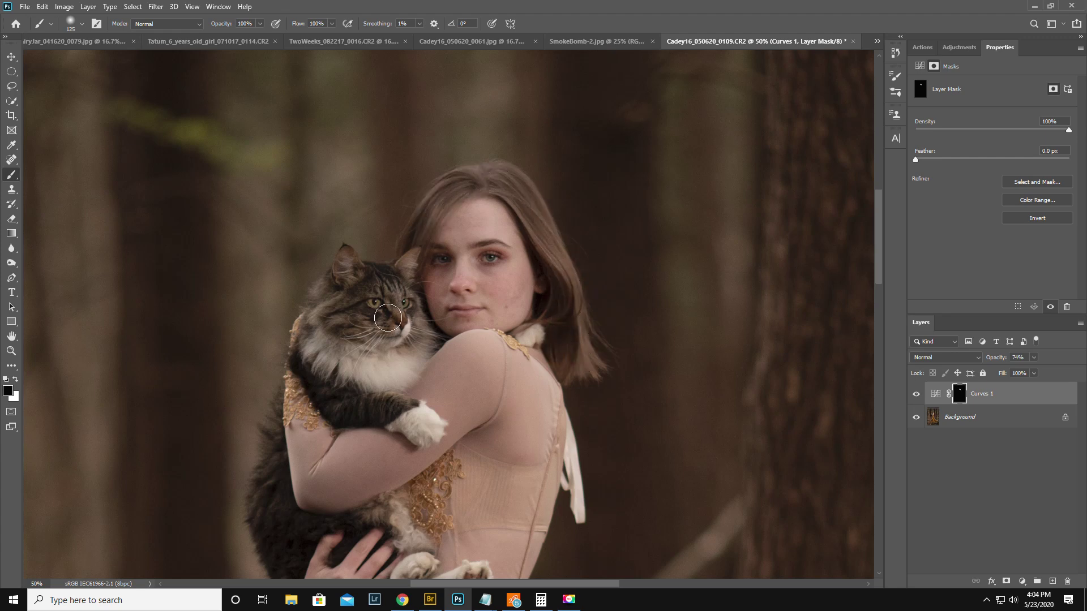
- Paint white on the Curves mask over the cat and the woman's hand, and clean up the spill on the forearm with black
{"action": "key", "text": "x"}
{"action": "mouse_move", "coordinate": [387, 313]}
{"action": "left_mouse_down"}
{"action": "mouse_move", "coordinate": [401, 301]}
{"action": "mouse_move", "coordinate": [376, 305]}
{"action": "mouse_move", "coordinate": [396, 324]}
{"action": "mouse_move", "coordinate": [380, 276]}
{"action": "mouse_move", "coordinate": [344, 312]}
{"action": "mouse_move", "coordinate": [358, 312]}
{"action": "mouse_move", "coordinate": [388, 362]}
{"action": "mouse_move", "coordinate": [411, 353]}
{"action": "mouse_move", "coordinate": [411, 317]}
{"action": "mouse_move", "coordinate": [402, 367]}
{"action": "mouse_move", "coordinate": [359, 368]}
{"action": "mouse_move", "coordinate": [319, 322]}
{"action": "mouse_move", "coordinate": [316, 368]}
{"action": "mouse_move", "coordinate": [346, 406]}
{"action": "mouse_move", "coordinate": [427, 424]}
{"action": "mouse_move", "coordinate": [367, 405]}
{"action": "mouse_move", "coordinate": [343, 417]}
{"action": "mouse_move", "coordinate": [312, 369]}
{"action": "mouse_move", "coordinate": [309, 329]}
{"action": "mouse_move", "coordinate": [334, 313]}
{"action": "mouse_move", "coordinate": [346, 264]}
{"action": "mouse_move", "coordinate": [363, 282]}
{"action": "mouse_move", "coordinate": [416, 262]}
{"action": "mouse_move", "coordinate": [351, 285]}
{"action": "mouse_move", "coordinate": [336, 343]}
{"action": "mouse_move", "coordinate": [358, 501]}
{"action": "mouse_move", "coordinate": [331, 541]}
{"action": "mouse_move", "coordinate": [307, 551]}
{"action": "mouse_move", "coordinate": [349, 567]}
{"action": "left_mouse_up"}
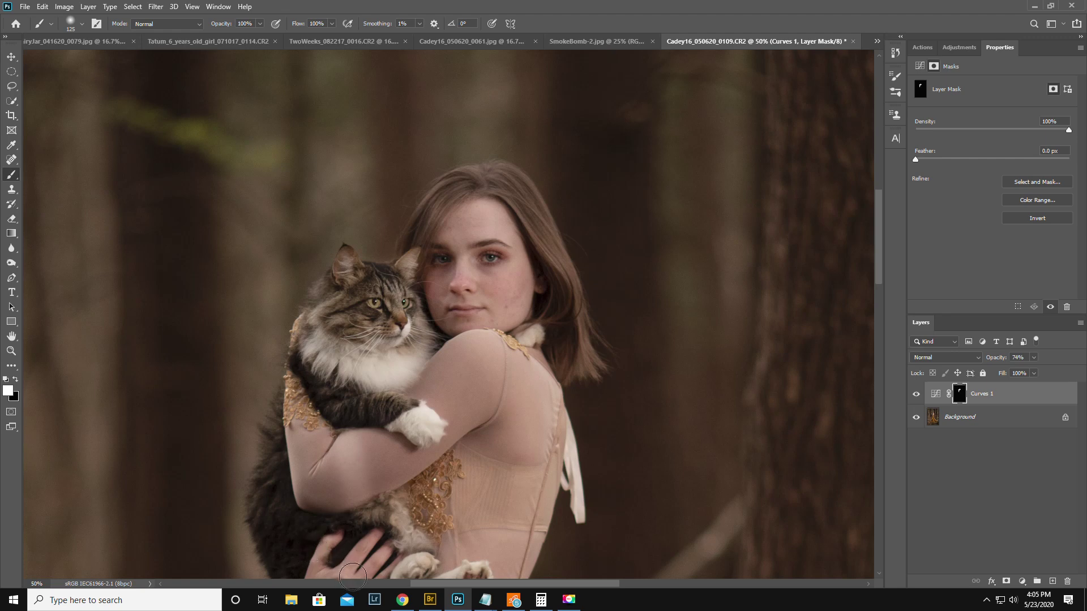
{"action": "key", "text": "x"}
{"action": "mouse_move", "coordinate": [347, 481]}
{"action": "left_mouse_down"}
{"action": "mouse_move", "coordinate": [361, 455]}
{"action": "mouse_move", "coordinate": [346, 443]}
{"action": "mouse_move", "coordinate": [364, 445]}
{"action": "mouse_move", "coordinate": [324, 447]}
{"action": "mouse_move", "coordinate": [318, 430]}
{"action": "mouse_move", "coordinate": [326, 455]}
{"action": "mouse_move", "coordinate": [308, 435]}
{"action": "mouse_move", "coordinate": [316, 487]}
{"action": "mouse_move", "coordinate": [300, 436]}
{"action": "mouse_move", "coordinate": [300, 458]}
{"action": "mouse_move", "coordinate": [335, 504]}
{"action": "left_mouse_up"}
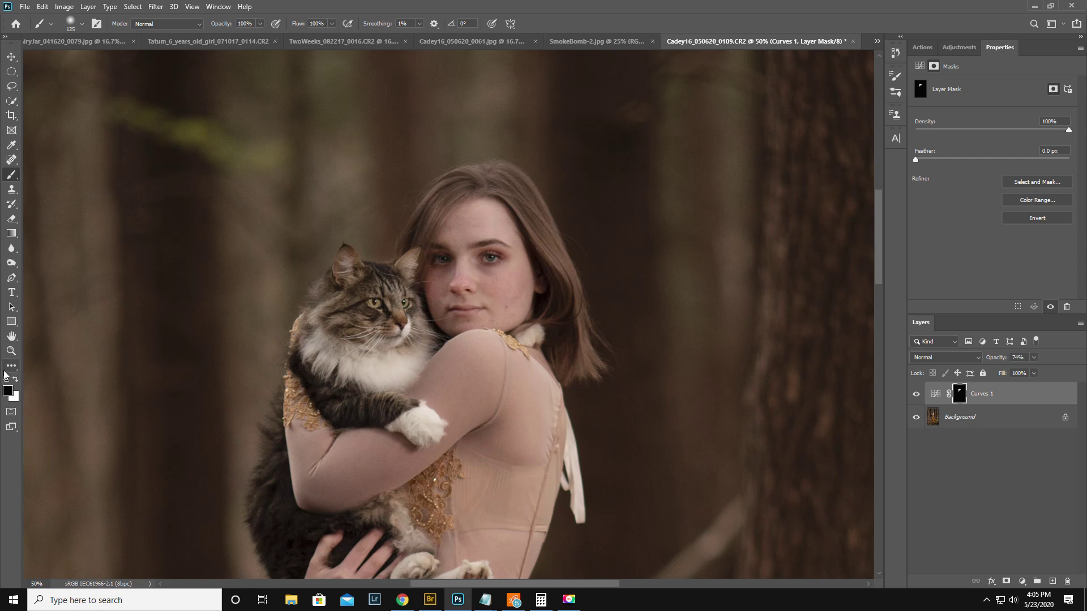
- Flatten the image to merge the Curves adjustment into the background
{"action": "left_click", "coordinate": [11, 351]}
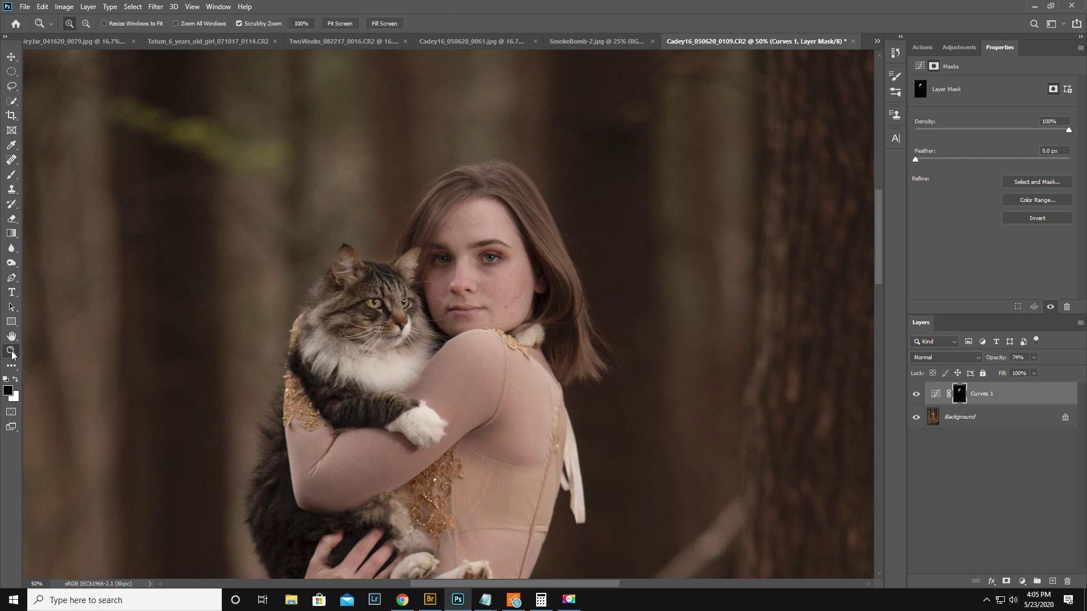
{"action": "left_click", "coordinate": [390, 374], "text": "alt"}
{"action": "left_click", "coordinate": [418, 371], "text": "alt"}
{"action": "left_click", "coordinate": [441, 367], "text": "alt"}
{"action": "left_click", "coordinate": [470, 365], "text": "alt"}
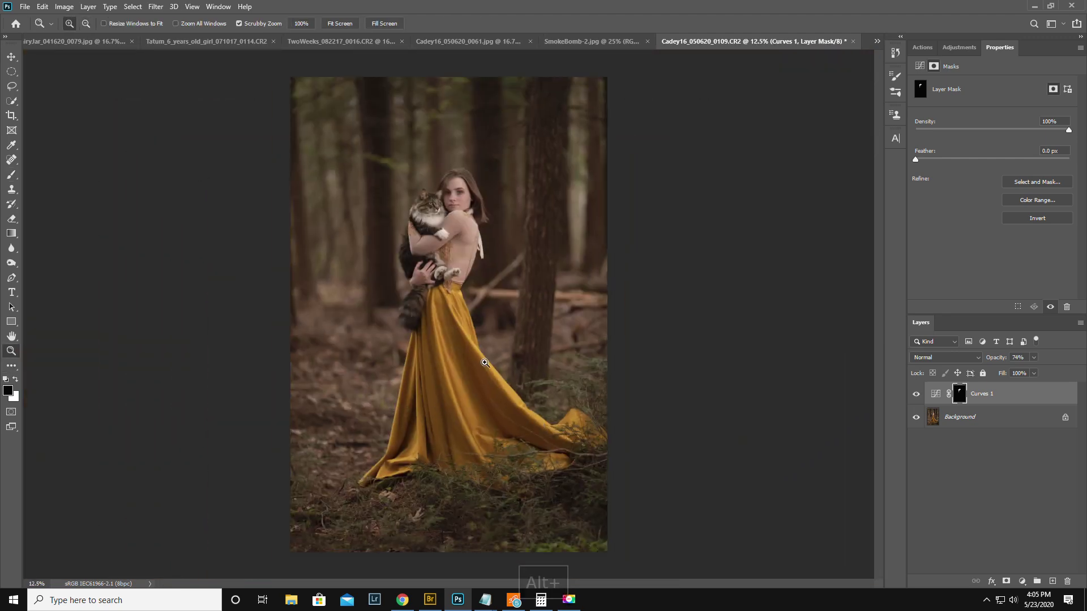
{"action": "left_click", "coordinate": [1079, 325]}
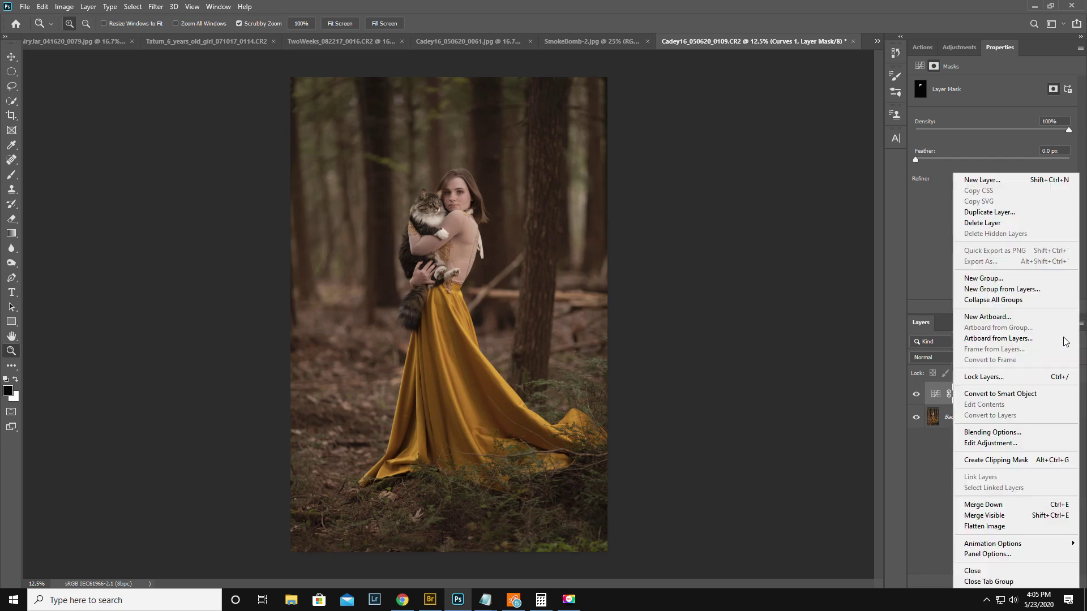
{"action": "left_click", "coordinate": [1002, 527]}
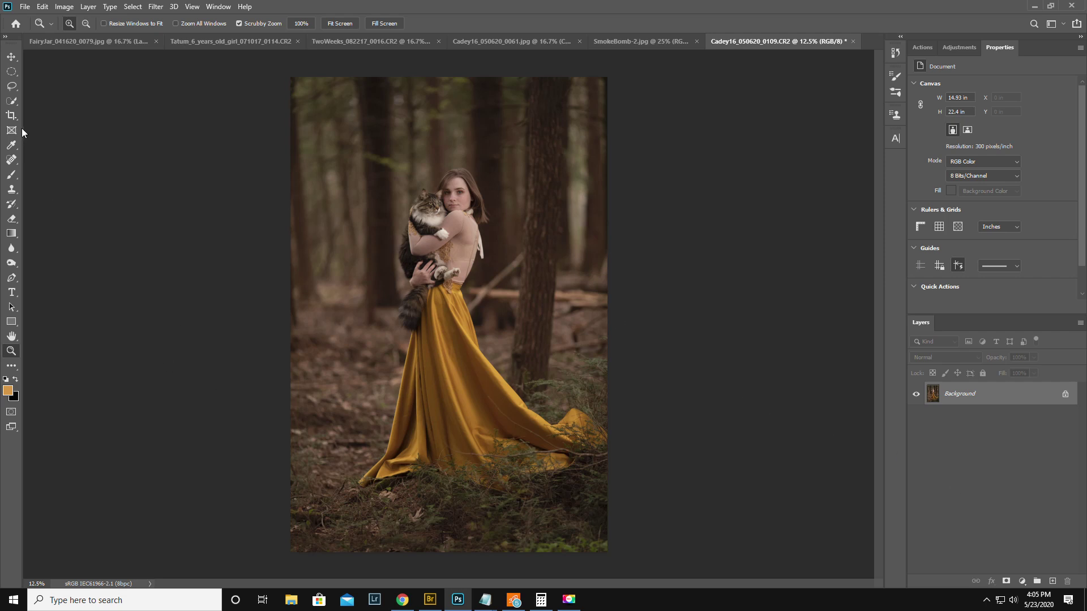
- Activate the Elliptical Marquee tool and set its feather to 844.4 px
{"action": "left_click", "coordinate": [11, 72]}
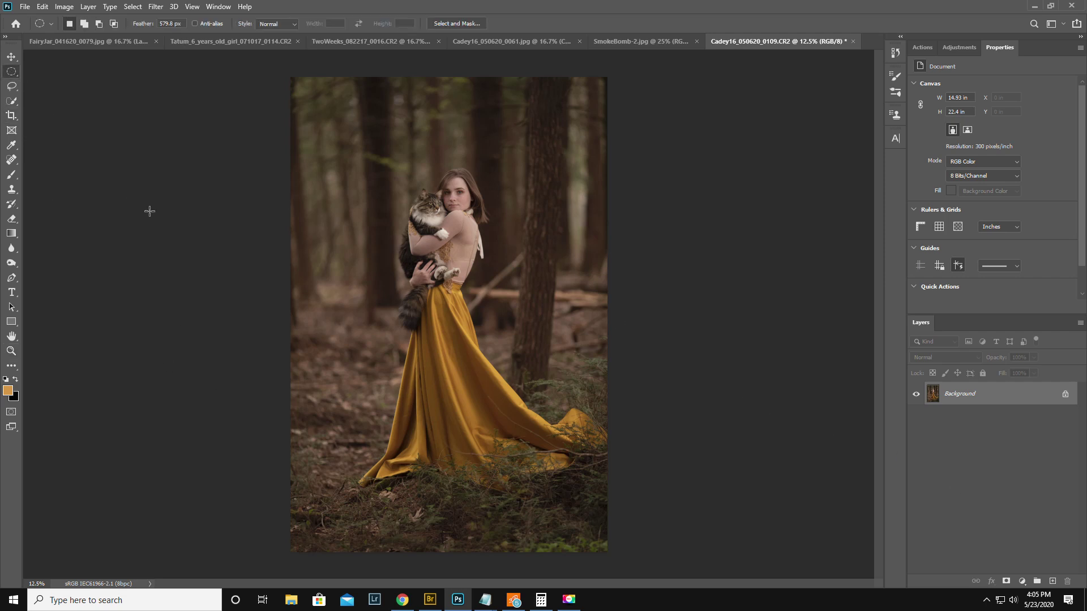
{"action": "left_click_drag", "start_coordinate": [146, 26], "coordinate": [246, 34]}
{"action": "right_click", "coordinate": [11, 72]}
{"action": "left_click", "coordinate": [68, 81]}
{"action": "left_click_drag", "start_coordinate": [136, 27], "coordinate": [494, 67]}
- Draw an elliptical selection around the woman, invert it and copy the surrounding forest onto a new layer
{"action": "left_click_drag", "start_coordinate": [354, 139], "coordinate": [571, 502]}
{"action": "left_click_drag", "start_coordinate": [491, 369], "coordinate": [476, 357]}
{"action": "key", "text": "ctrl+shift+i"}
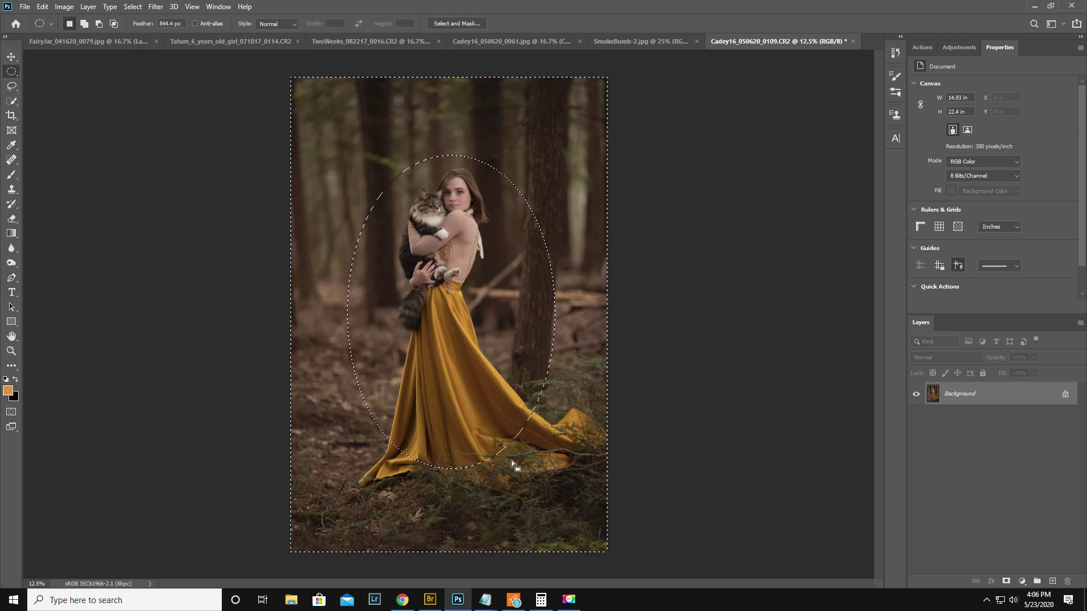
{"action": "key", "text": "ctrl+j"}
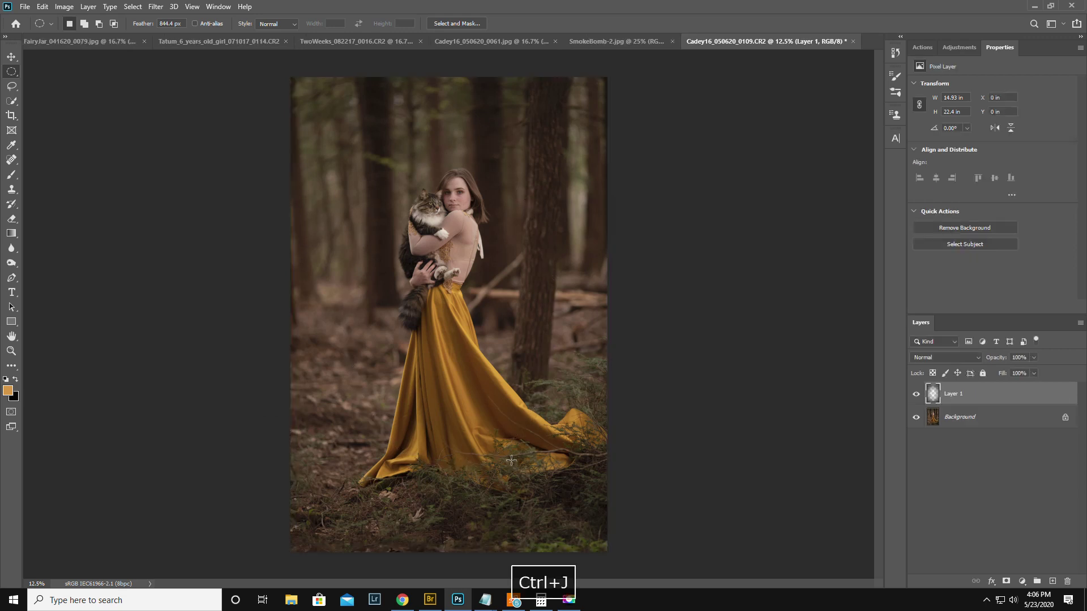
- Set the copied forest layer's blend mode to Multiply and add a white layer mask to it
{"action": "left_click", "coordinate": [929, 362]}
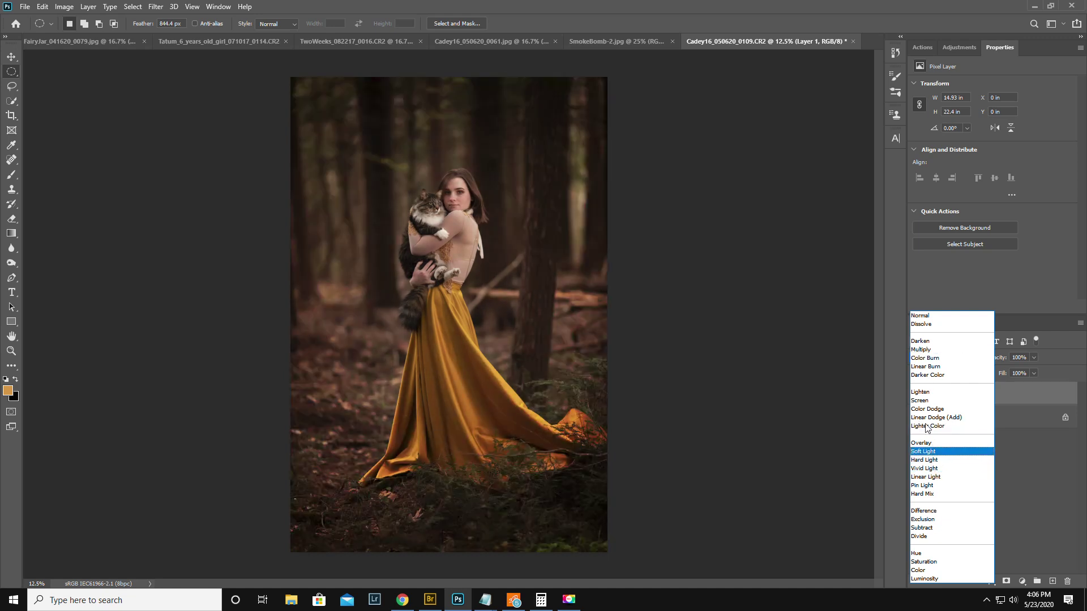
{"action": "left_click", "coordinate": [918, 349]}
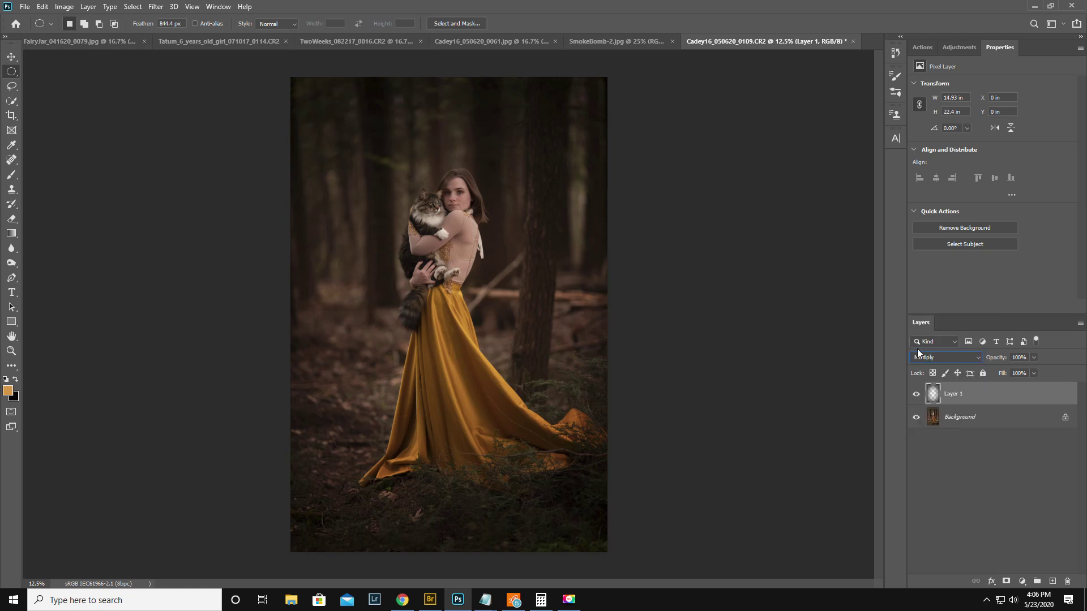
{"action": "left_click", "coordinate": [917, 394]}
{"action": "left_click", "coordinate": [917, 394]}
{"action": "left_click", "coordinate": [917, 394]}
{"action": "left_click", "coordinate": [917, 394]}
{"action": "left_click", "coordinate": [1007, 581]}
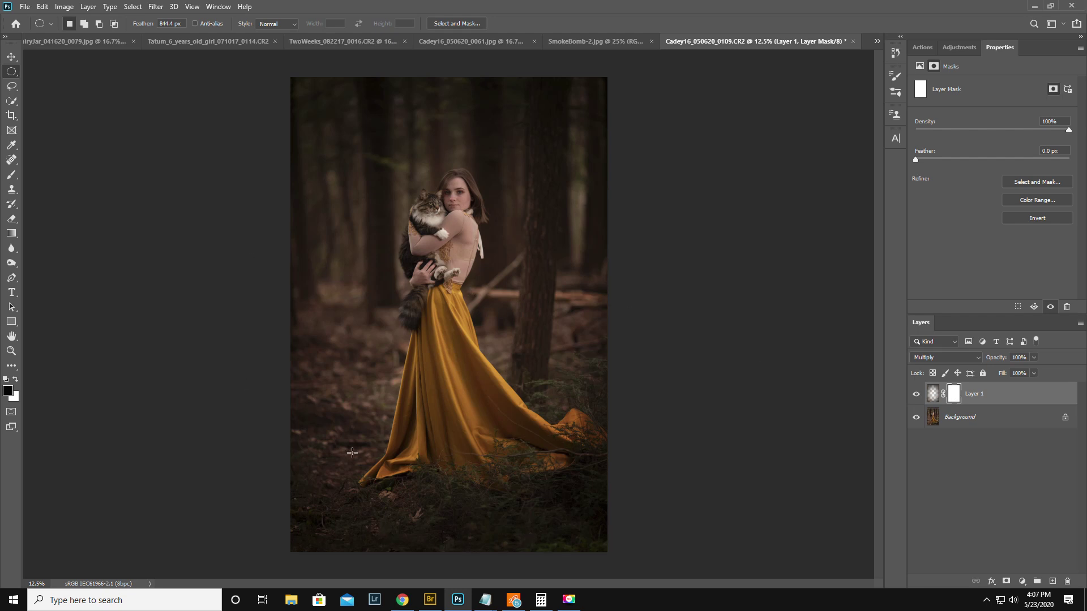
- Switch to the Brush tool and enlarge the brush to 1800
{"action": "left_click", "coordinate": [11, 174]}
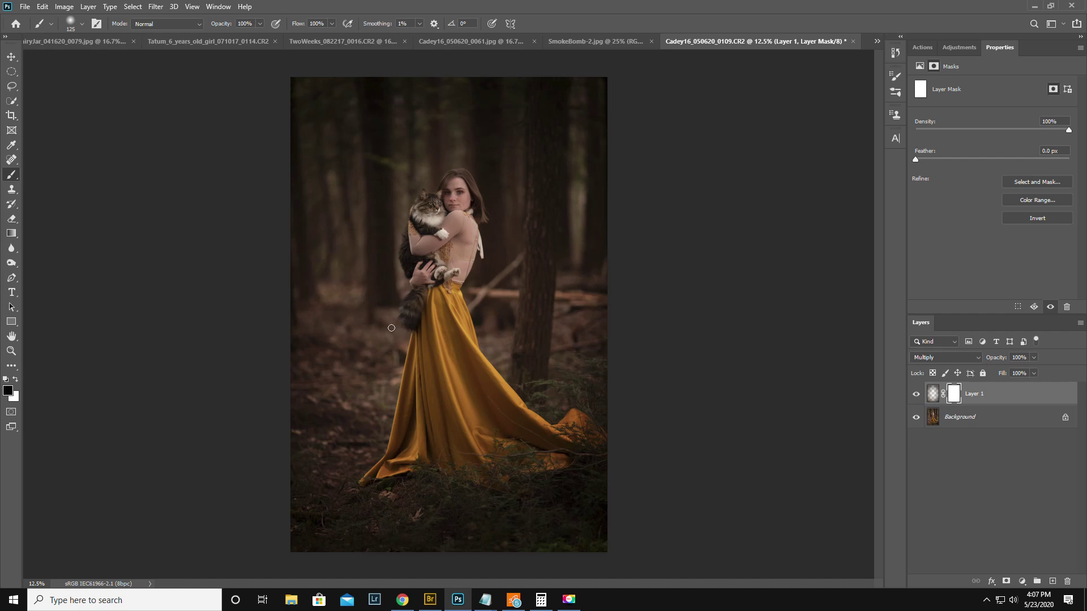
{"action": "key", "text": "bracketright"}
{"action": "key", "text": "bracketright"}
{"action": "key", "text": "bracketright"}
{"action": "key", "text": "bracketright"}
{"action": "key", "text": "bracketright"}
{"action": "key", "text": "bracketright"}
{"action": "key", "text": "bracketright"}
{"action": "key", "text": "bracketright"}
{"action": "key", "text": "bracketright"}
{"action": "key", "text": "bracketright"}
{"action": "key", "text": "bracketright"}
{"action": "key", "text": "bracketright"}
{"action": "key", "text": "bracketright"}
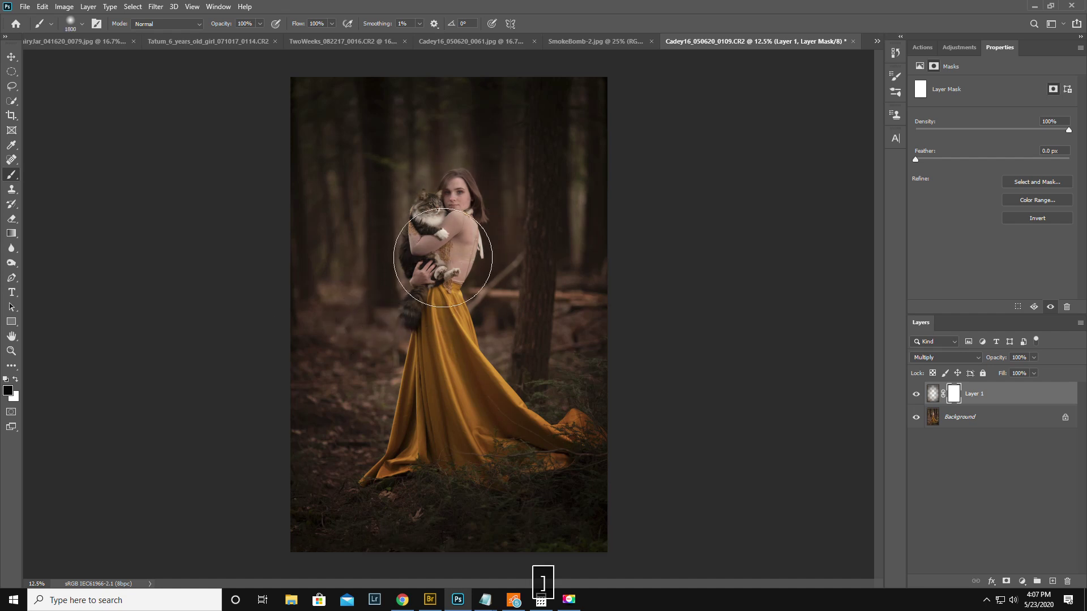
- Paint black on the layer mask over the dress and forest floor, and lower the brush opacity to 38%
{"action": "left_click_drag", "start_coordinate": [388, 446], "coordinate": [606, 445]}
{"action": "mouse_move", "coordinate": [460, 500]}
{"action": "left_mouse_down"}
{"action": "mouse_move", "coordinate": [380, 470]}
{"action": "mouse_move", "coordinate": [417, 376]}
{"action": "mouse_move", "coordinate": [485, 321]}
{"action": "mouse_move", "coordinate": [470, 243]}
{"action": "mouse_move", "coordinate": [440, 203]}
{"action": "mouse_move", "coordinate": [429, 301]}
{"action": "mouse_move", "coordinate": [396, 315]}
{"action": "mouse_move", "coordinate": [400, 248]}
{"action": "mouse_move", "coordinate": [448, 371]}
{"action": "left_mouse_up"}
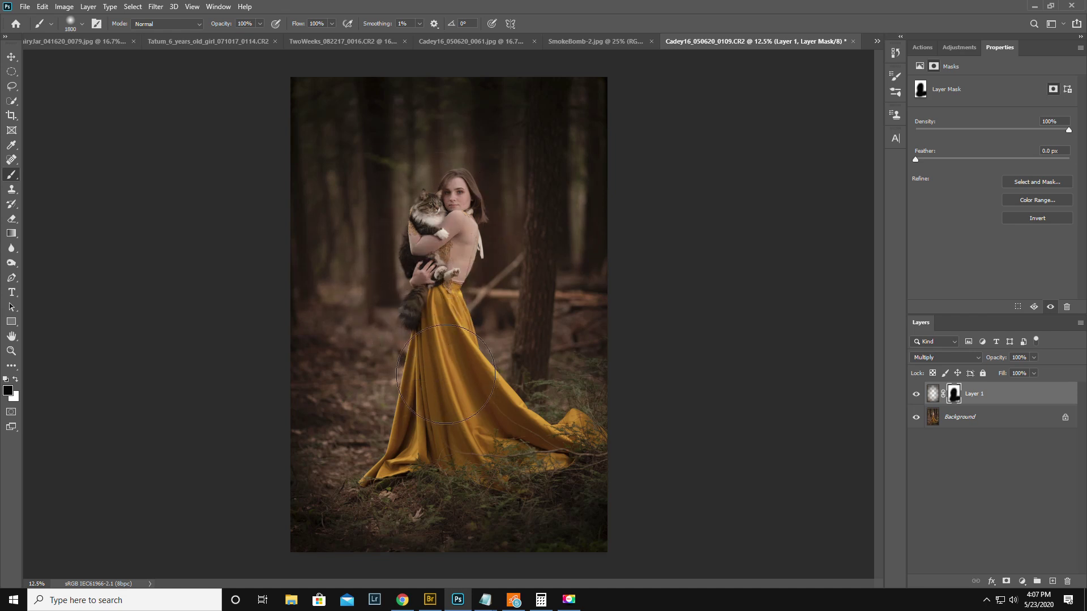
{"action": "left_click_drag", "start_coordinate": [177, 41], "coordinate": [179, 41]}
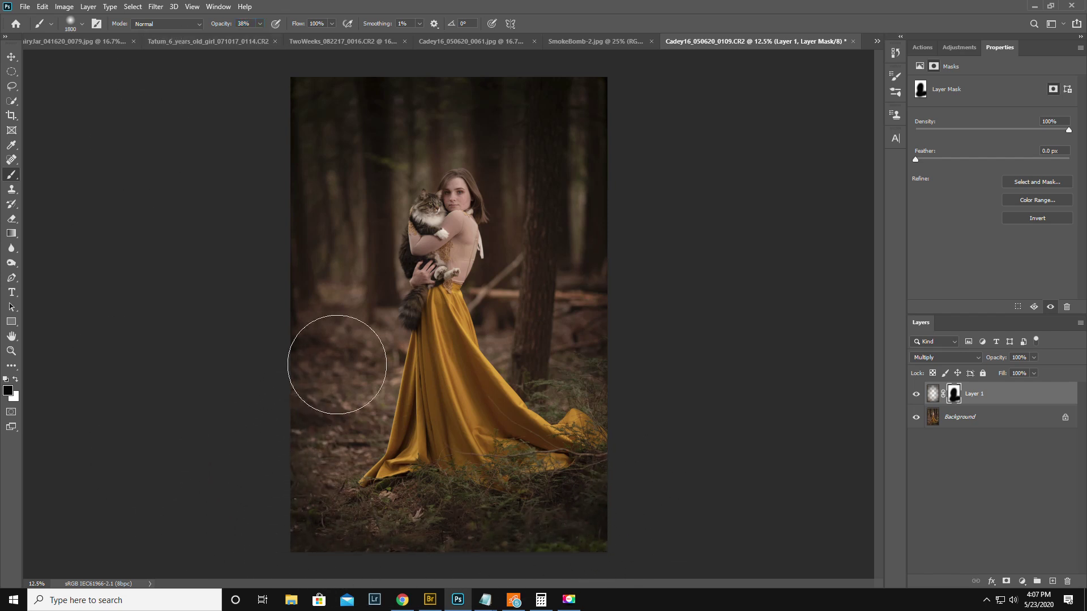
- Compare the photo with and without the masked Multiply layer, and delete that layer
{"action": "left_click", "coordinate": [916, 394]}
{"action": "left_click", "coordinate": [916, 395]}
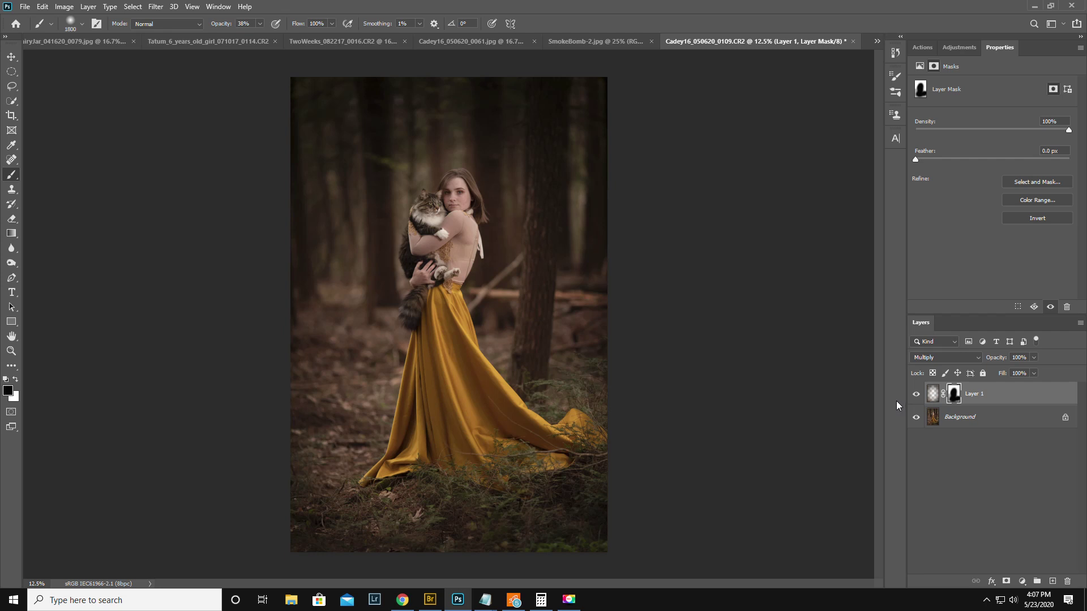
{"action": "key", "text": "Delete"}
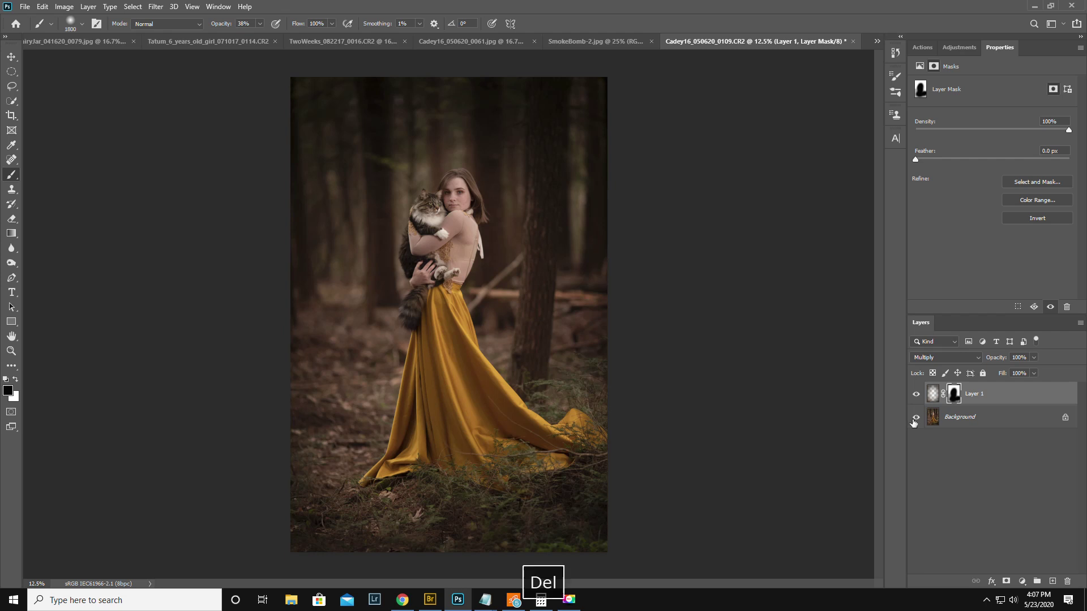
- Draw a larger feathered ellipse around the woman and her dress, invert it and copy the surroundings onto a new layer
{"action": "left_click", "coordinate": [11, 71]}
{"action": "left_click_drag", "start_coordinate": [352, 156], "coordinate": [605, 504]}
{"action": "left_click_drag", "start_coordinate": [495, 381], "coordinate": [468, 368]}
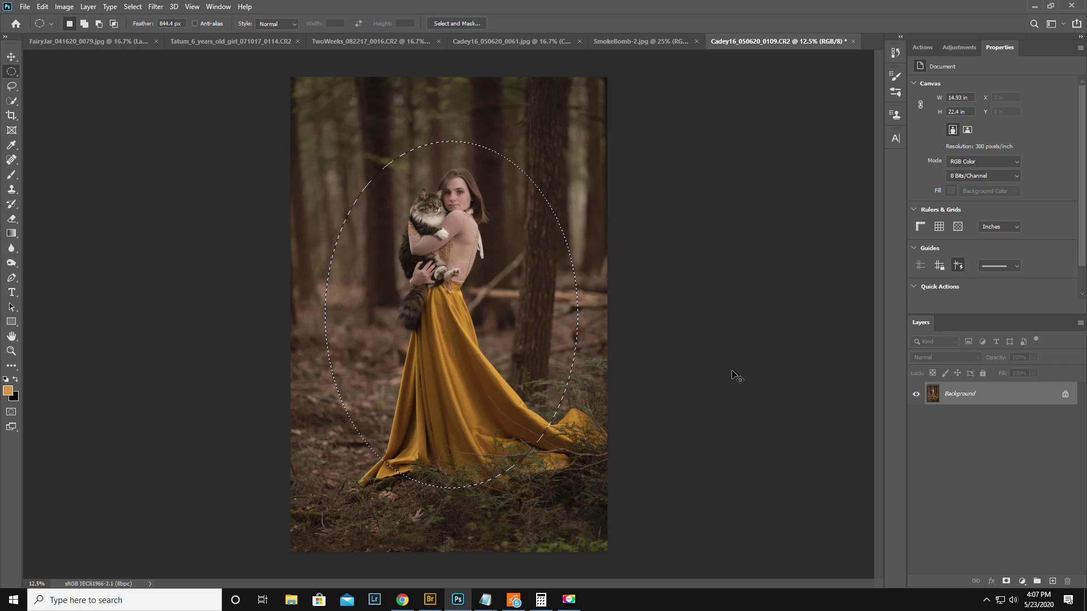
{"action": "key", "text": "ctrl+shift+i"}
{"action": "key", "text": "ctrl+j"}
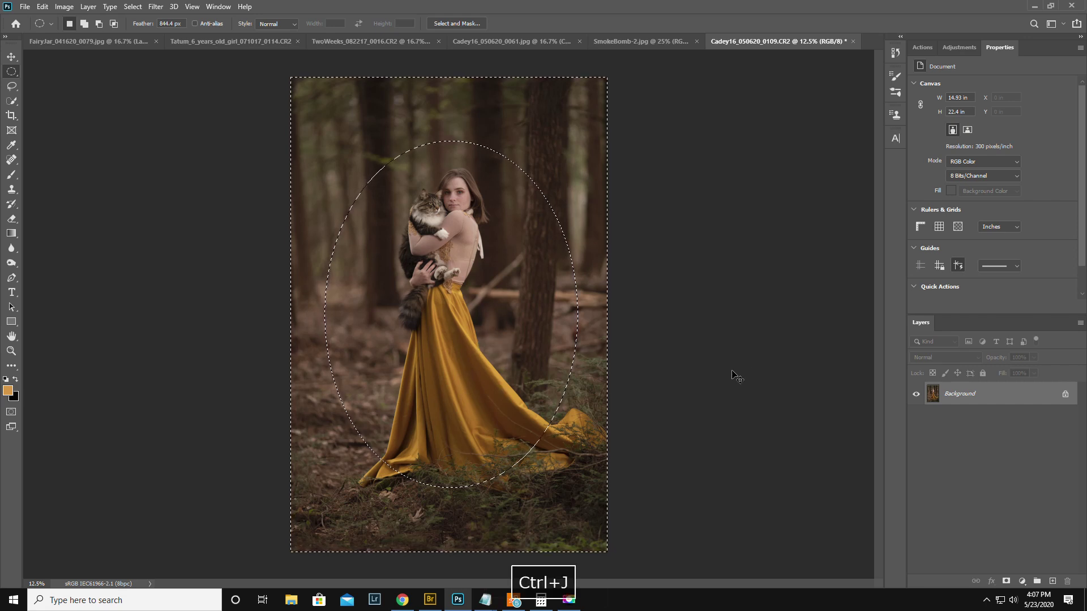
- Set the new layer's blend mode to Multiply and give it a layer mask inverted to black
{"action": "left_click", "coordinate": [931, 358]}
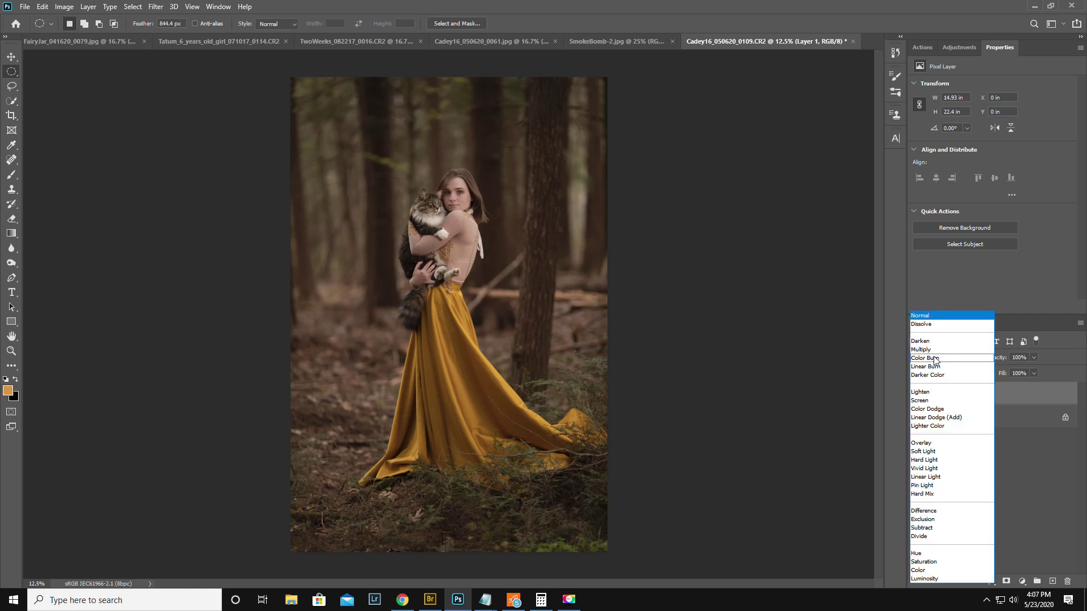
{"action": "left_click", "coordinate": [928, 353]}
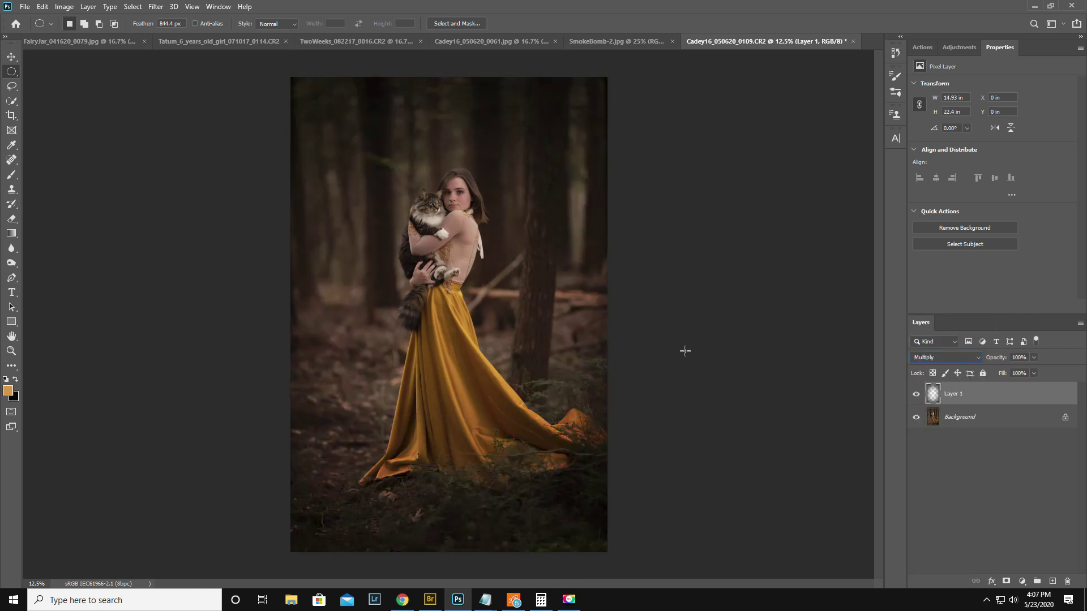
{"action": "left_click", "coordinate": [1006, 581]}
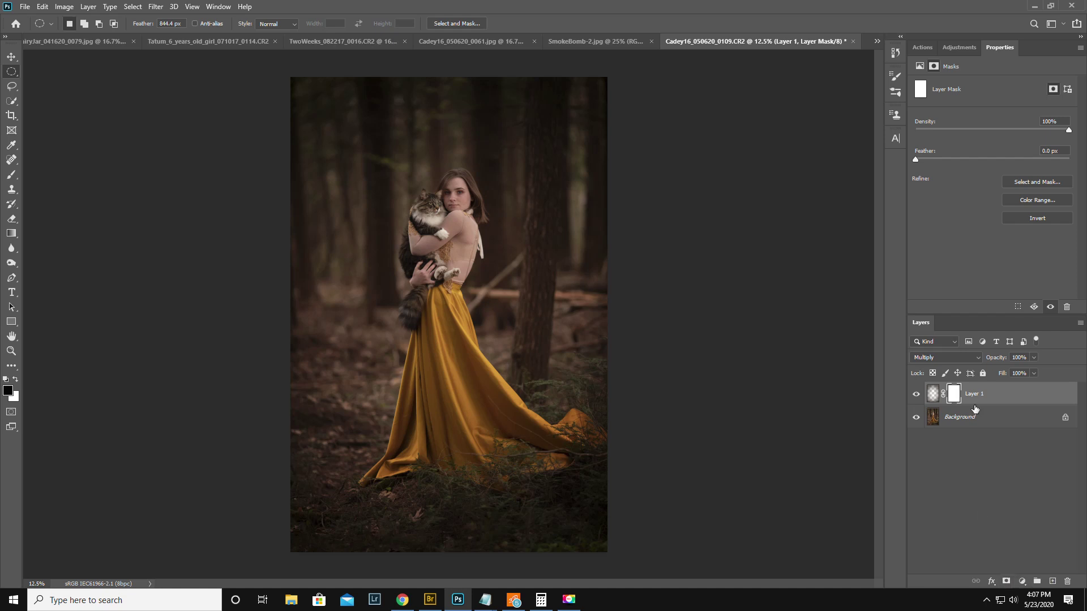
{"action": "key", "text": "ctrl+i"}
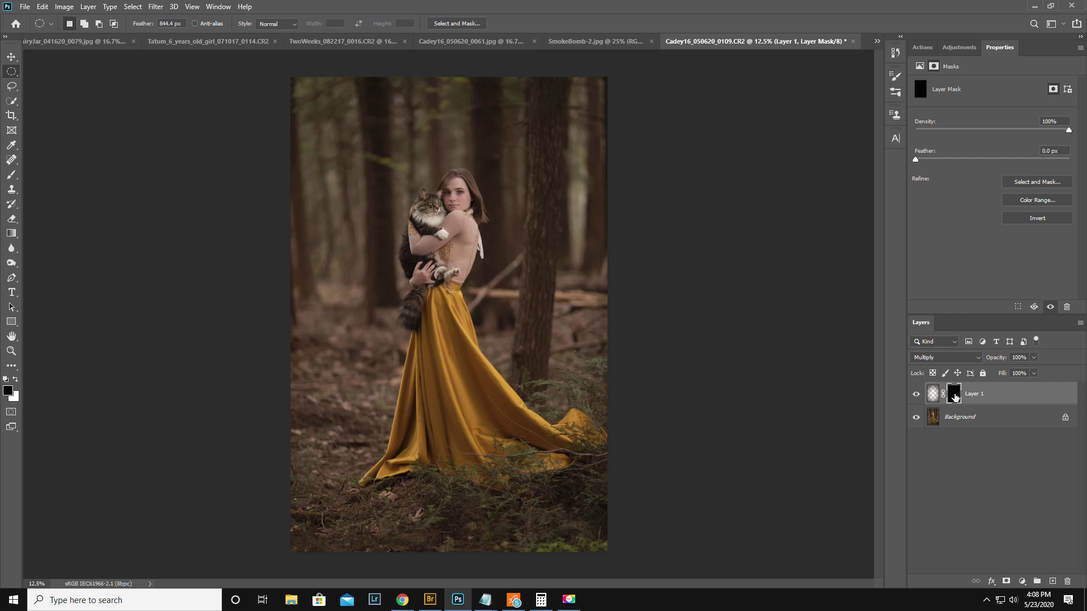
- Paint white on the black mask over the forest around the woman with the brush at 30% opacity
{"action": "left_click", "coordinate": [11, 175]}
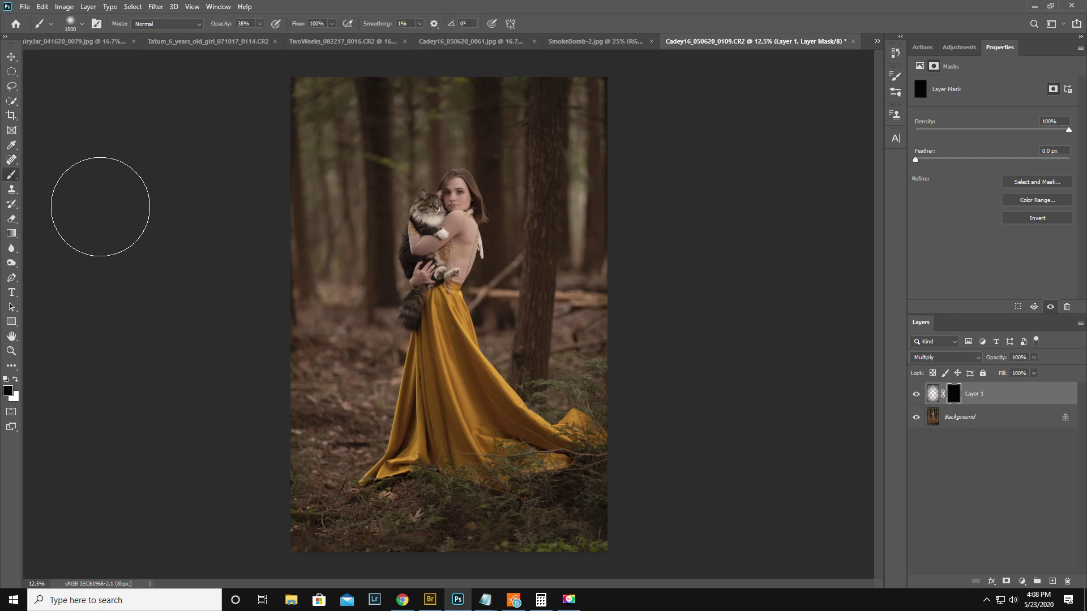
{"action": "key", "text": "x"}
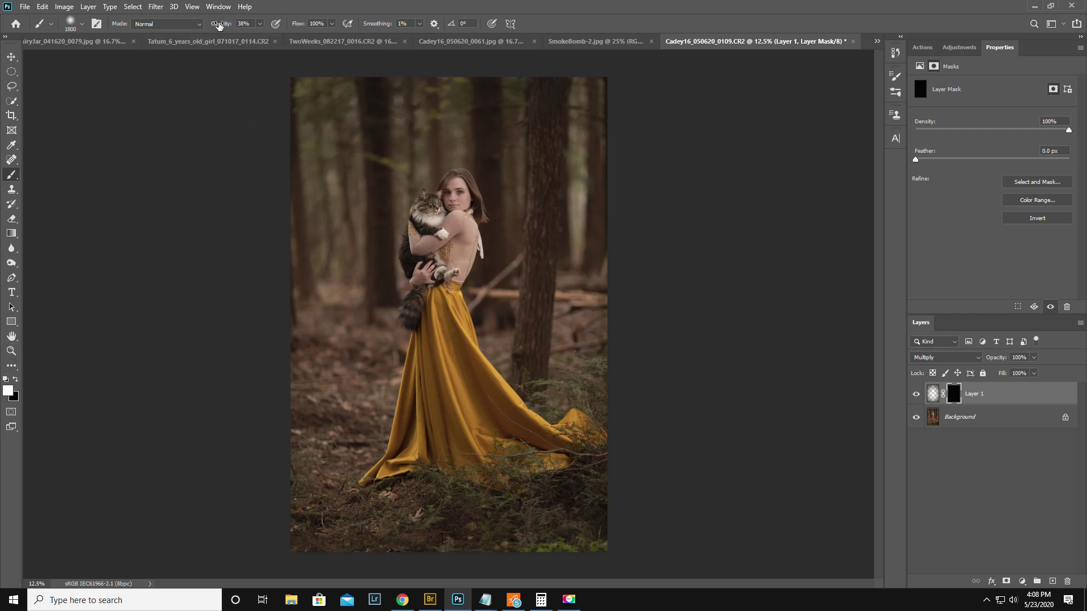
{"action": "left_click_drag", "start_coordinate": [220, 26], "coordinate": [217, 25]}
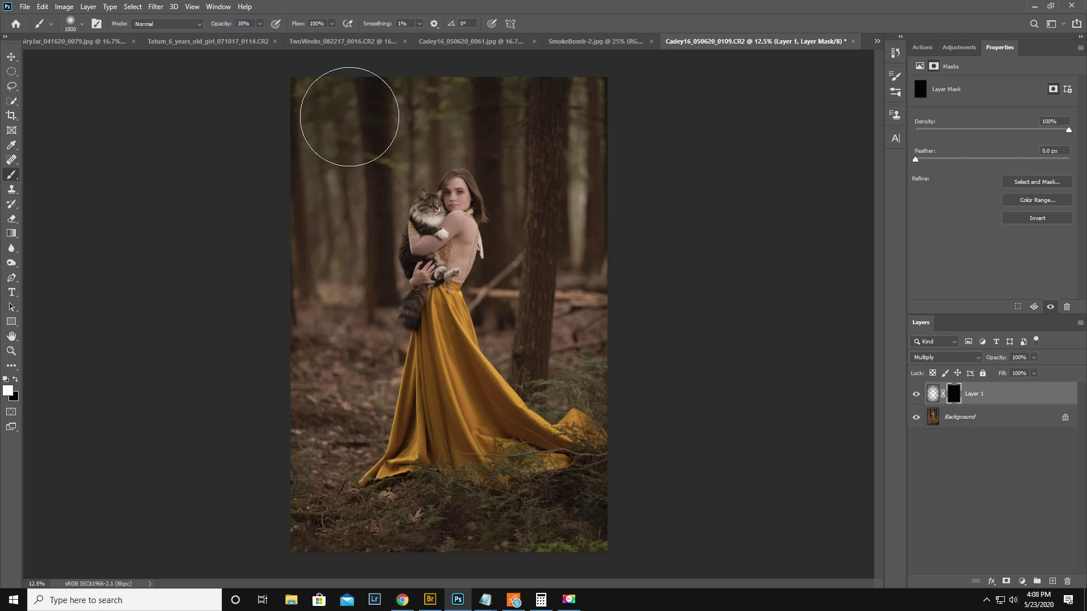
{"action": "mouse_move", "coordinate": [553, 93]}
{"action": "left_mouse_down"}
{"action": "mouse_move", "coordinate": [581, 172]}
{"action": "mouse_move", "coordinate": [563, 324]}
{"action": "mouse_move", "coordinate": [588, 343]}
{"action": "mouse_move", "coordinate": [541, 338]}
{"action": "mouse_move", "coordinate": [542, 292]}
{"action": "mouse_move", "coordinate": [567, 266]}
{"action": "mouse_move", "coordinate": [544, 273]}
{"action": "mouse_move", "coordinate": [596, 254]}
{"action": "mouse_move", "coordinate": [570, 209]}
{"action": "mouse_move", "coordinate": [588, 108]}
{"action": "mouse_move", "coordinate": [449, 85]}
{"action": "mouse_move", "coordinate": [457, 100]}
{"action": "mouse_move", "coordinate": [365, 111]}
{"action": "mouse_move", "coordinate": [301, 138]}
{"action": "mouse_move", "coordinate": [294, 210]}
{"action": "mouse_move", "coordinate": [309, 241]}
{"action": "mouse_move", "coordinate": [333, 238]}
{"action": "mouse_move", "coordinate": [314, 446]}
{"action": "mouse_move", "coordinate": [322, 374]}
{"action": "mouse_move", "coordinate": [339, 353]}
{"action": "mouse_move", "coordinate": [334, 119]}
{"action": "mouse_move", "coordinate": [278, 107]}
{"action": "mouse_move", "coordinate": [361, 112]}
{"action": "mouse_move", "coordinate": [369, 136]}
{"action": "mouse_move", "coordinate": [427, 99]}
{"action": "mouse_move", "coordinate": [479, 102]}
{"action": "mouse_move", "coordinate": [546, 148]}
{"action": "mouse_move", "coordinate": [516, 284]}
{"action": "mouse_move", "coordinate": [580, 361]}
{"action": "mouse_move", "coordinate": [593, 362]}
{"action": "mouse_move", "coordinate": [575, 350]}
{"action": "mouse_move", "coordinate": [635, 244]}
{"action": "mouse_move", "coordinate": [585, 71]}
{"action": "mouse_move", "coordinate": [546, 104]}
{"action": "mouse_move", "coordinate": [421, 106]}
{"action": "mouse_move", "coordinate": [420, 127]}
{"action": "mouse_move", "coordinate": [400, 116]}
{"action": "mouse_move", "coordinate": [269, 168]}
{"action": "mouse_move", "coordinate": [316, 223]}
{"action": "mouse_move", "coordinate": [304, 329]}
{"action": "mouse_move", "coordinate": [327, 376]}
{"action": "mouse_move", "coordinate": [358, 397]}
{"action": "mouse_move", "coordinate": [332, 422]}
{"action": "mouse_move", "coordinate": [324, 502]}
{"action": "mouse_move", "coordinate": [359, 536]}
{"action": "mouse_move", "coordinate": [615, 573]}
{"action": "mouse_move", "coordinate": [577, 580]}
{"action": "mouse_move", "coordinate": [255, 480]}
{"action": "mouse_move", "coordinate": [322, 368]}
{"action": "mouse_move", "coordinate": [310, 259]}
{"action": "mouse_move", "coordinate": [352, 123]}
{"action": "left_mouse_up"}
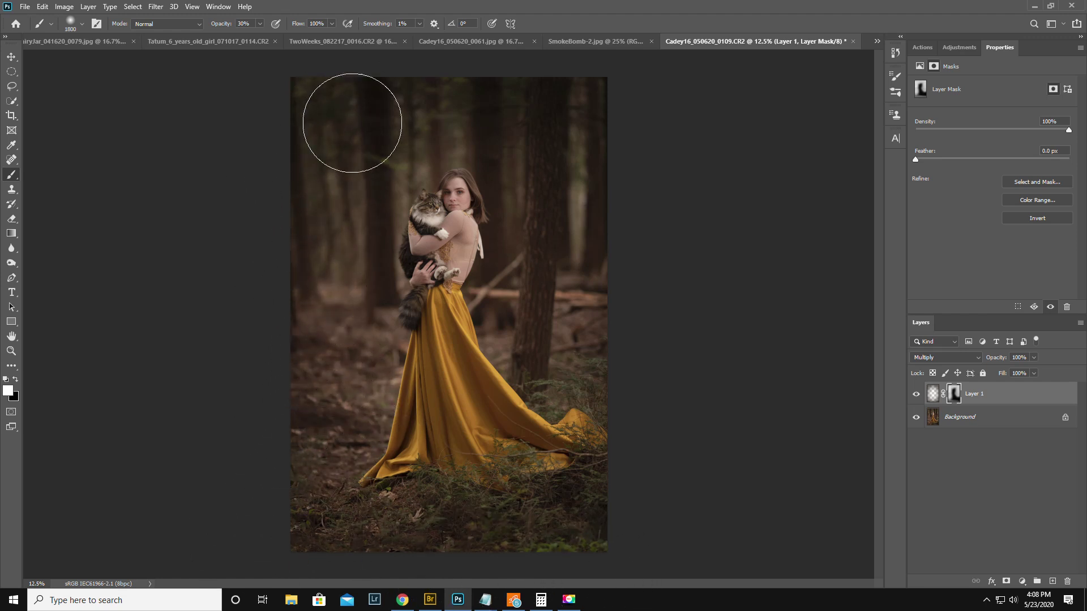
- Paint white on the mask along the forest edges at 100% brush opacity, and merge the visible layers
{"action": "left_click_drag", "start_coordinate": [223, 24], "coordinate": [317, 26]}
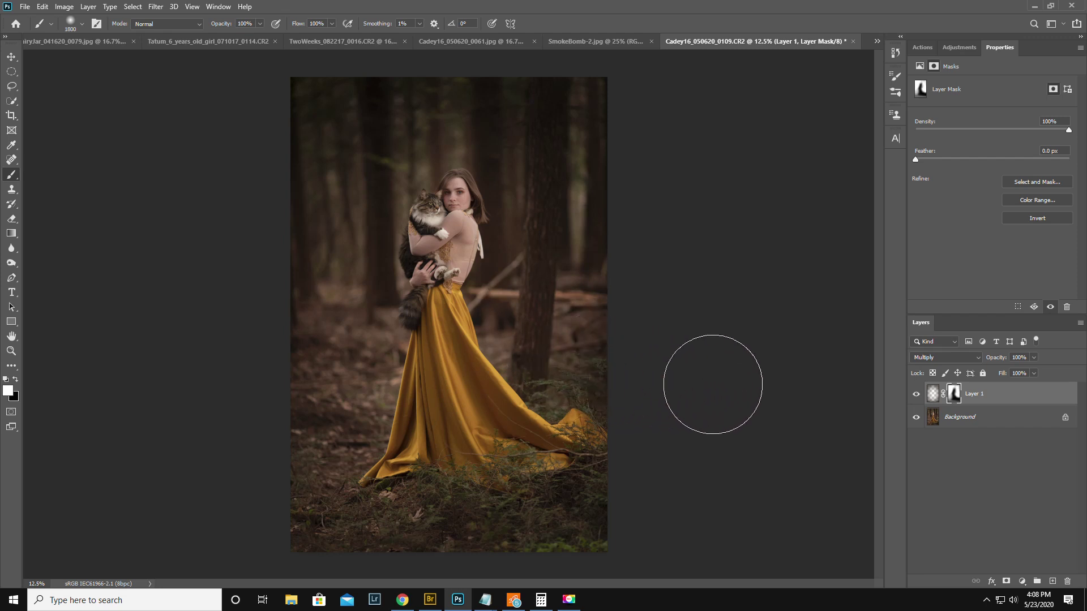
{"action": "left_click", "coordinate": [1079, 323]}
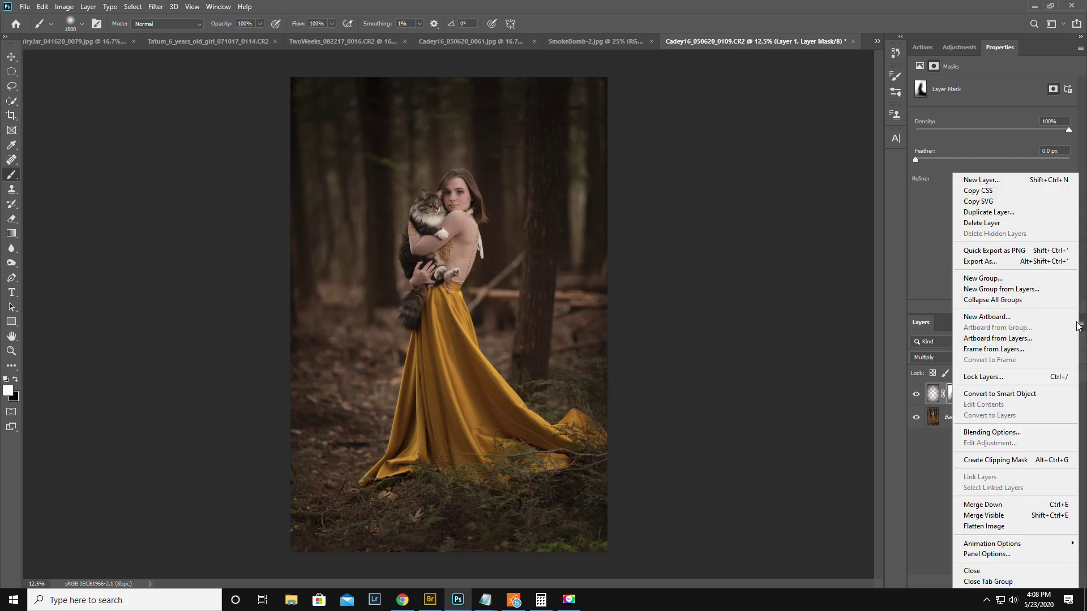
{"action": "left_click", "coordinate": [983, 516]}
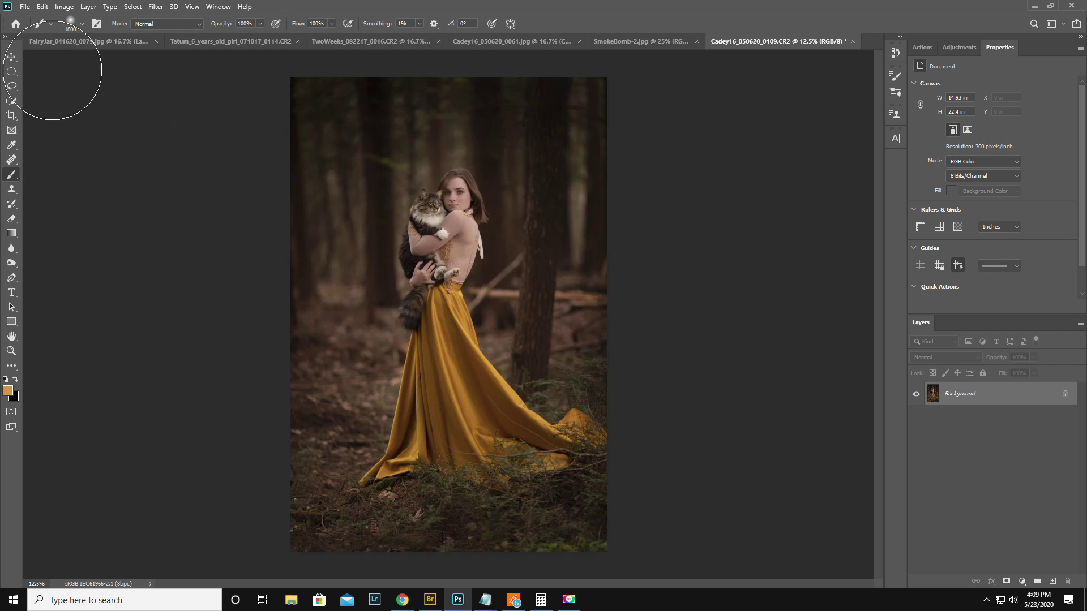
- Start placing an embedded image and browse to the Florabella Light Overlays folder inside the OverLays Lights folder
{"action": "left_click", "coordinate": [25, 7]}
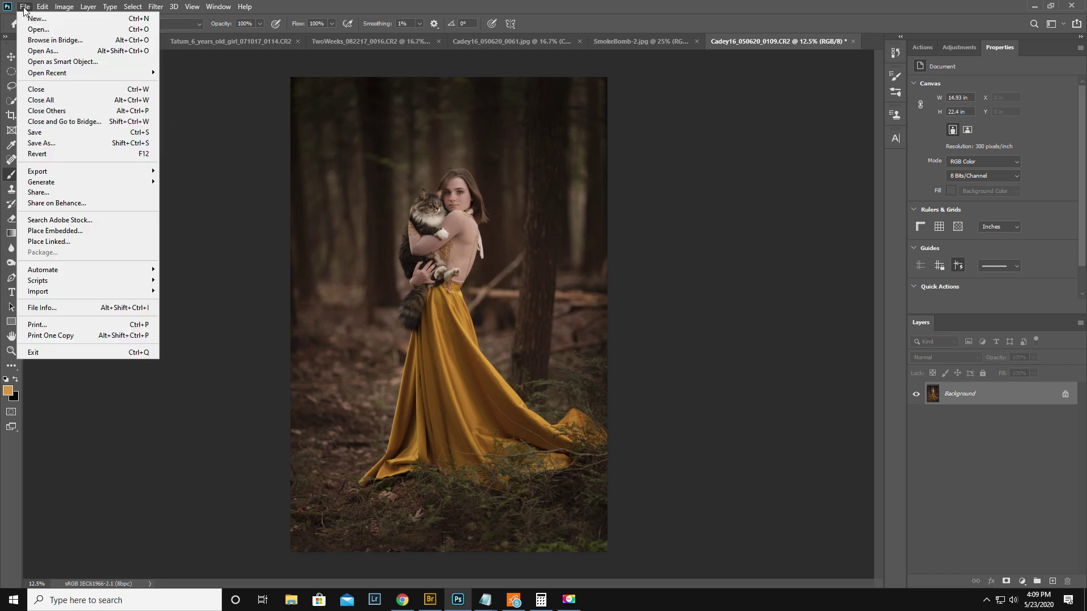
{"action": "left_click", "coordinate": [69, 229]}
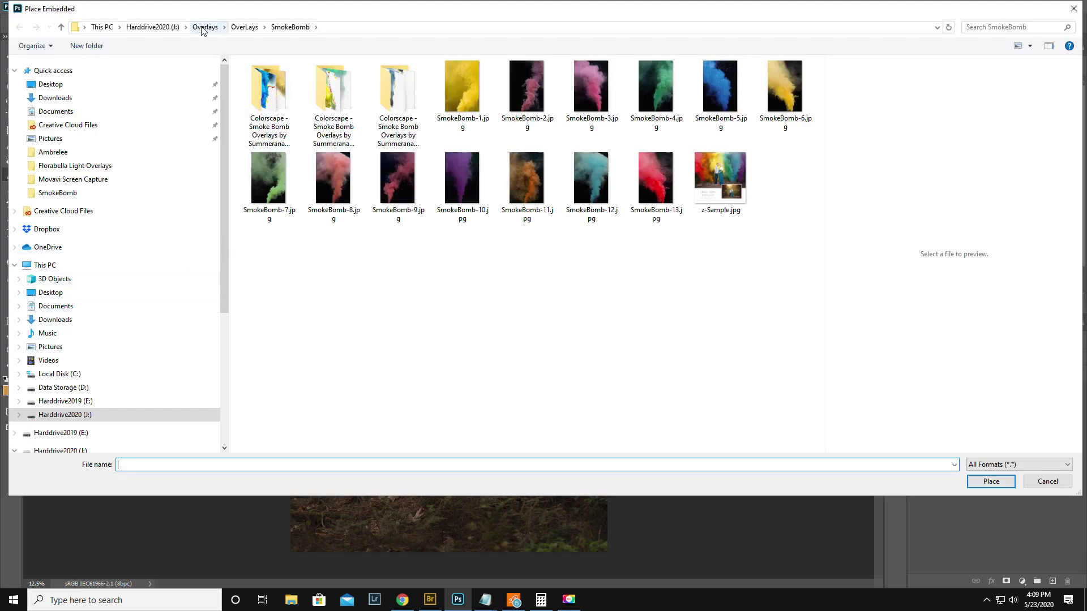
{"action": "left_click", "coordinate": [245, 27]}
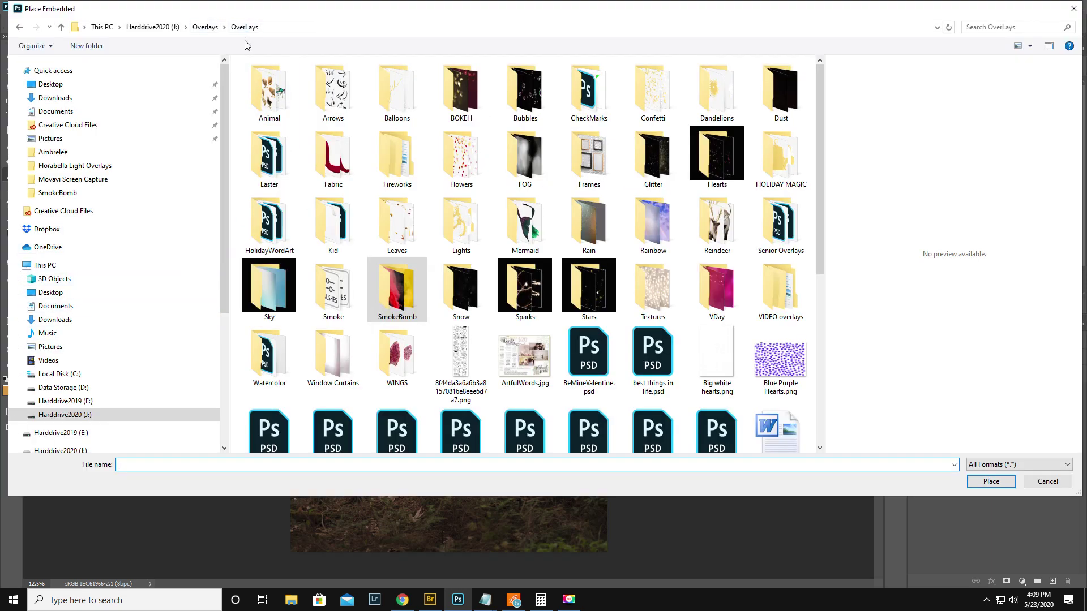
{"action": "double_click", "coordinate": [461, 224]}
{"action": "double_click", "coordinate": [261, 83]}
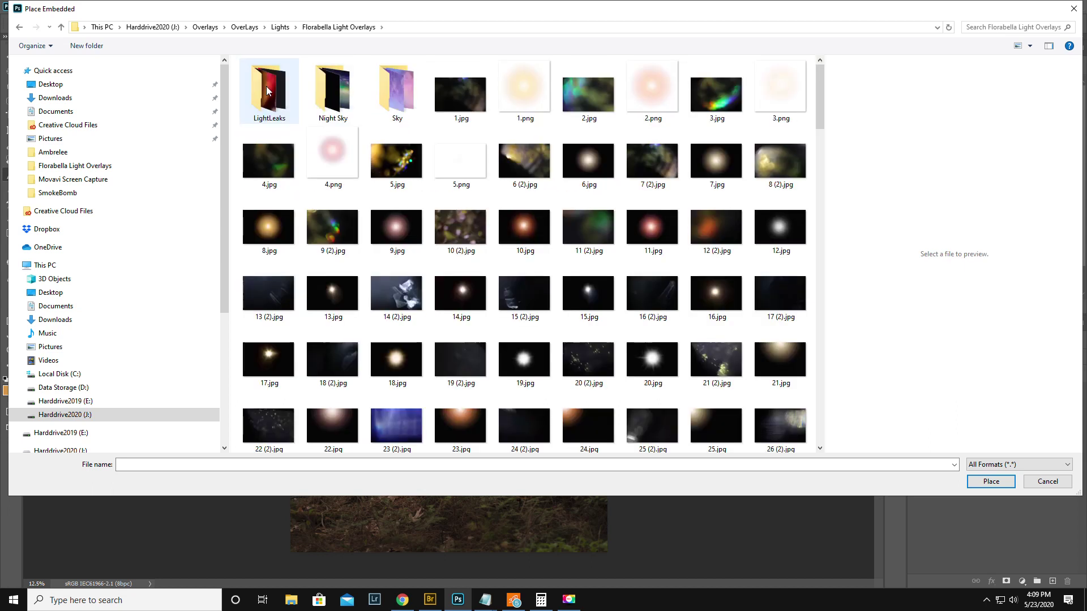
- Place the light overlay 44.jpg and align it with the upper edge of the portrait
{"action": "scroll", "coordinate": [395, 222], "scroll_direction": "down", "scroll_amount": 5}
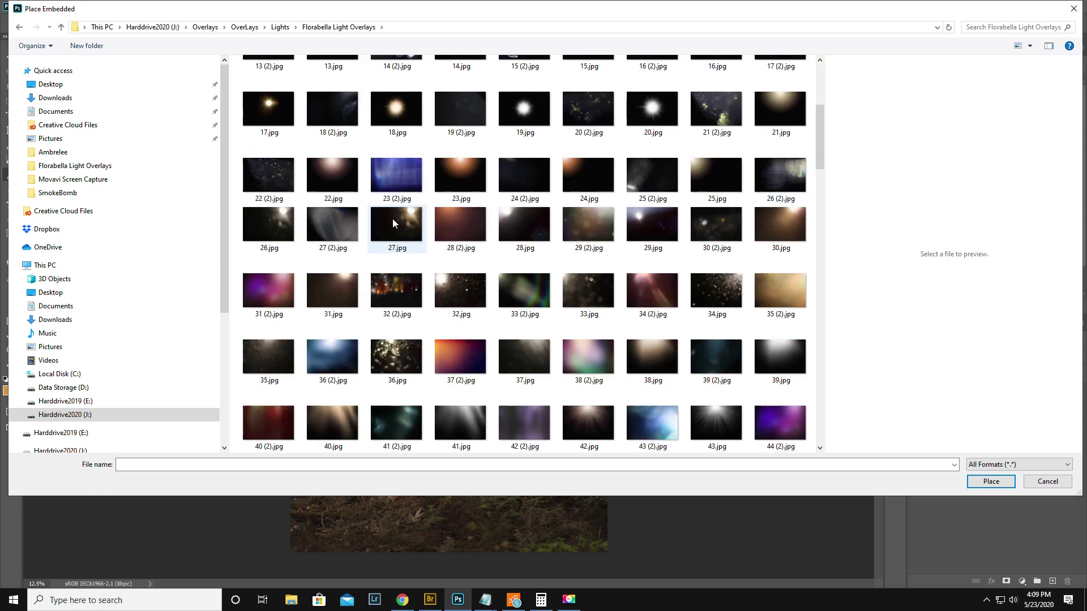
{"action": "left_click", "coordinate": [785, 220]}
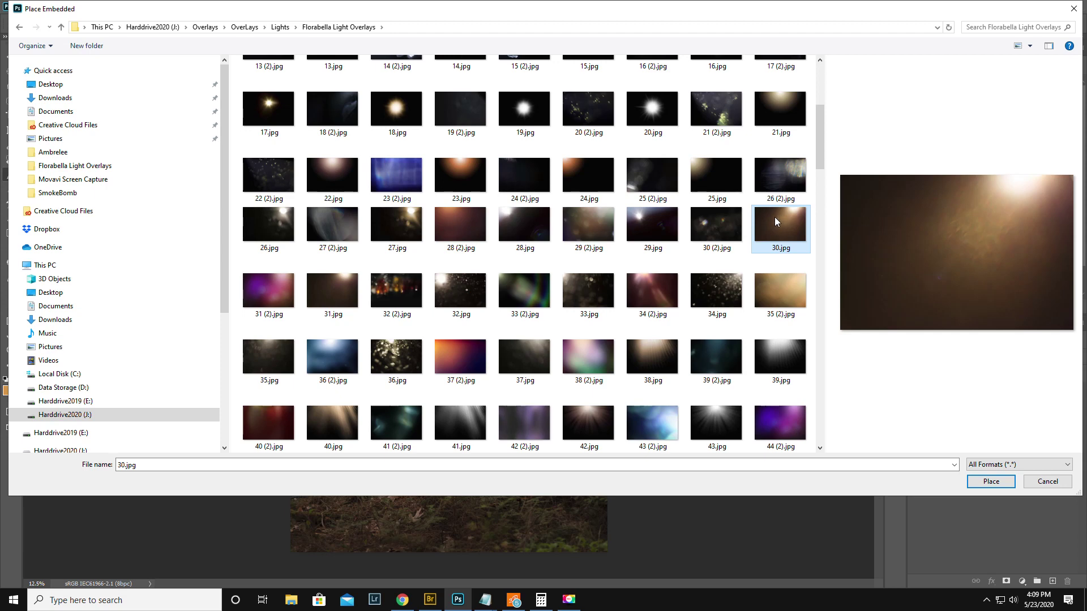
{"action": "scroll", "coordinate": [775, 217], "scroll_direction": "up", "scroll_amount": 2}
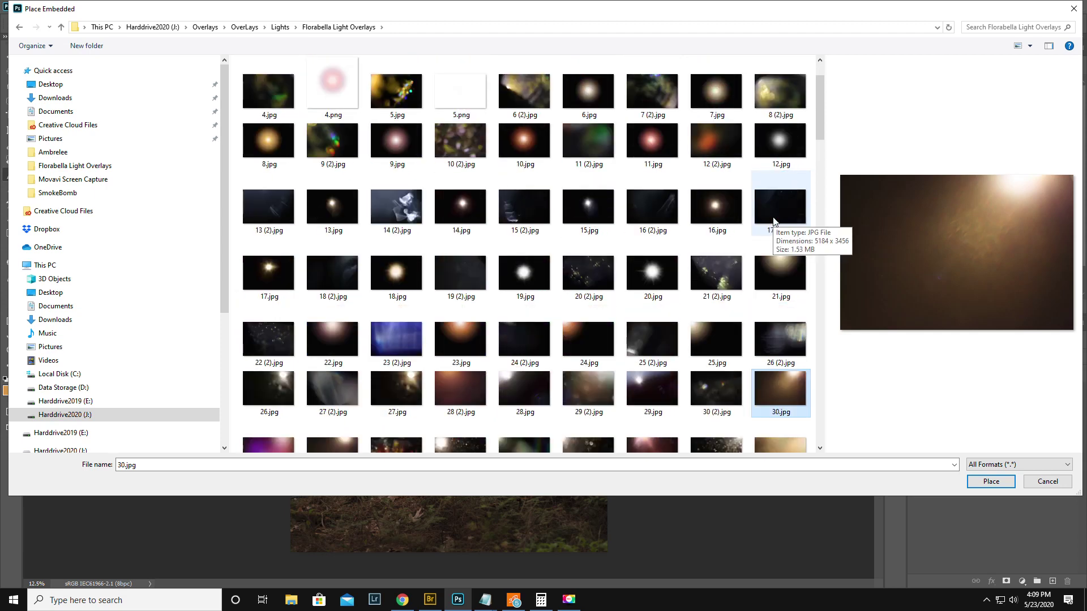
{"action": "scroll", "coordinate": [773, 220], "scroll_direction": "up", "scroll_amount": 2}
{"action": "scroll", "coordinate": [770, 220], "scroll_direction": "down", "scroll_amount": 4}
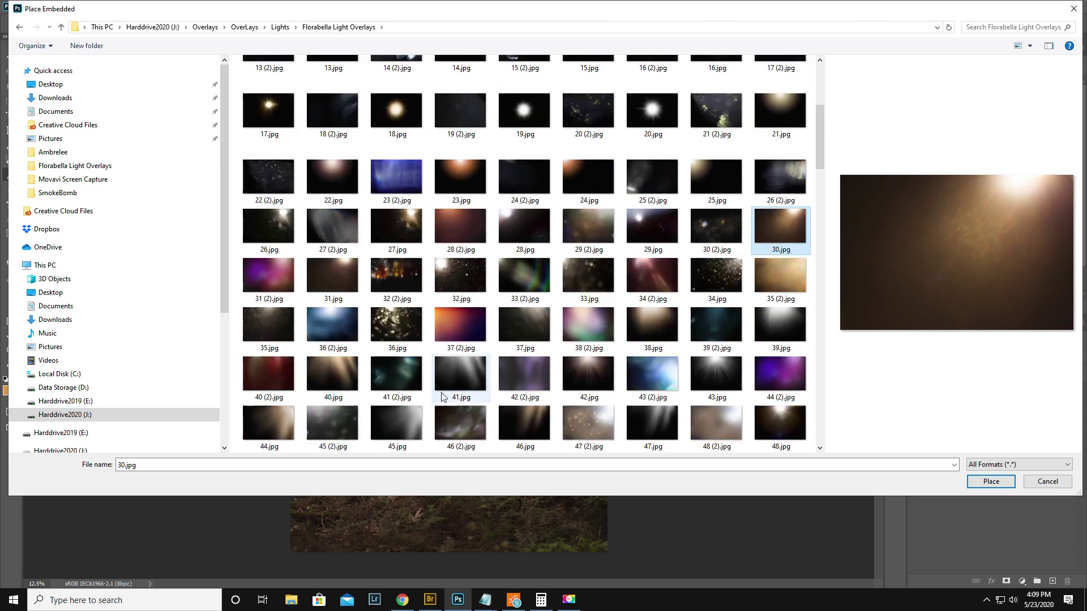
{"action": "left_click", "coordinate": [281, 419]}
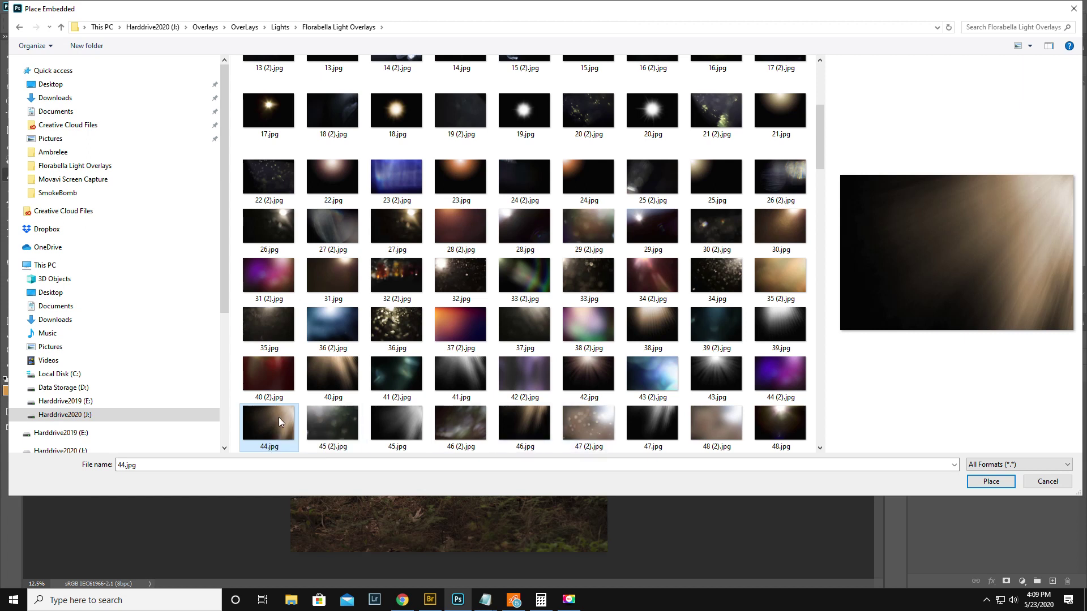
{"action": "left_click", "coordinate": [991, 482]}
{"action": "left_click_drag", "start_coordinate": [521, 325], "coordinate": [522, 192]}
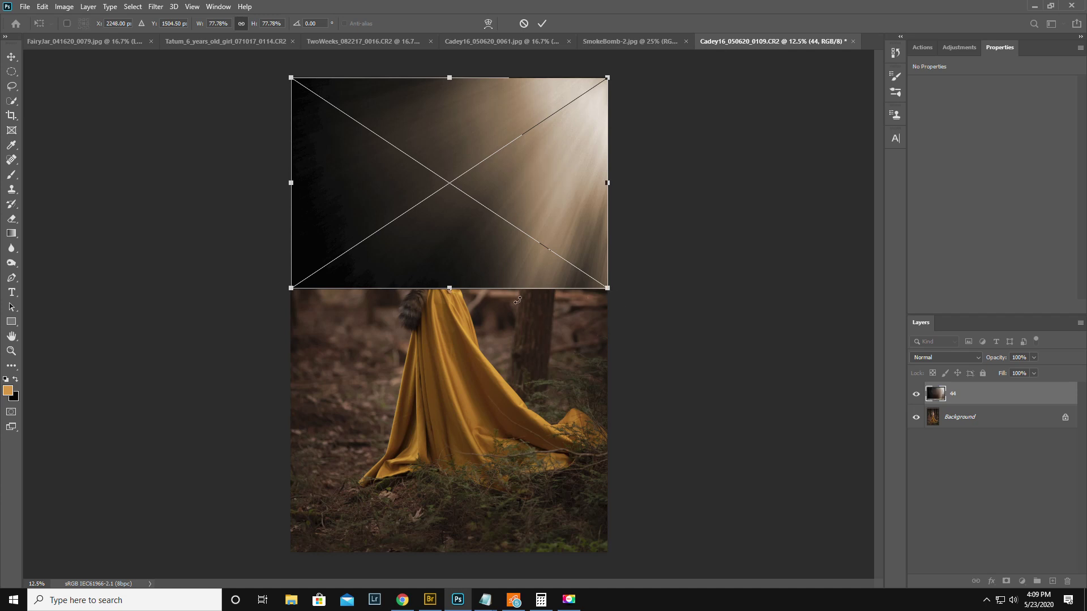
{"action": "key", "text": "Return"}
- Set the overlay layer's blend mode to Screen and stretch it vertically down to the train of the yellow skirt
{"action": "key", "text": "b"}
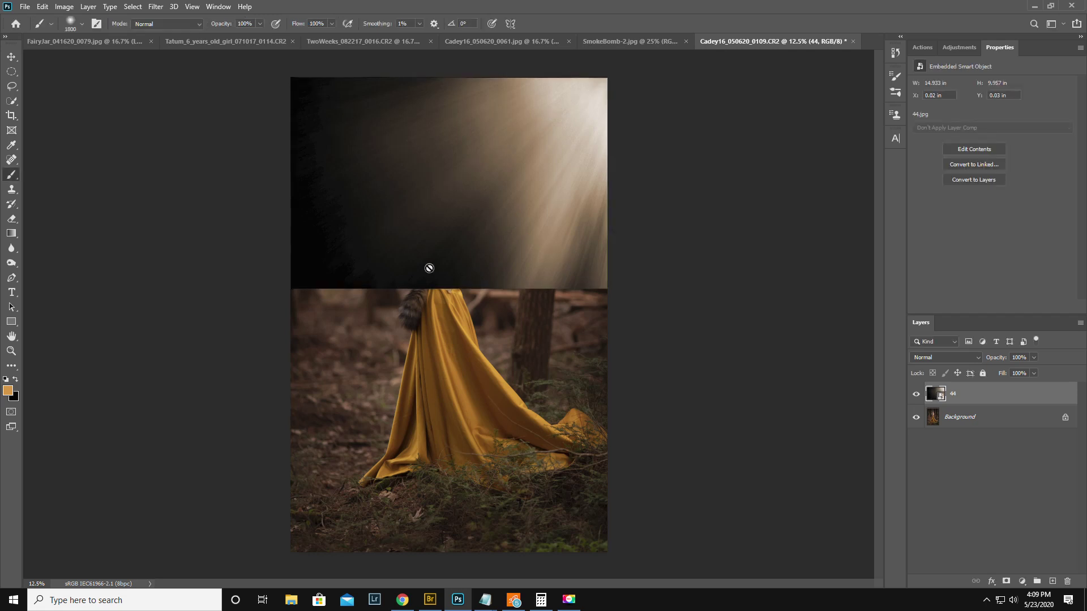
{"action": "left_click", "coordinate": [925, 359]}
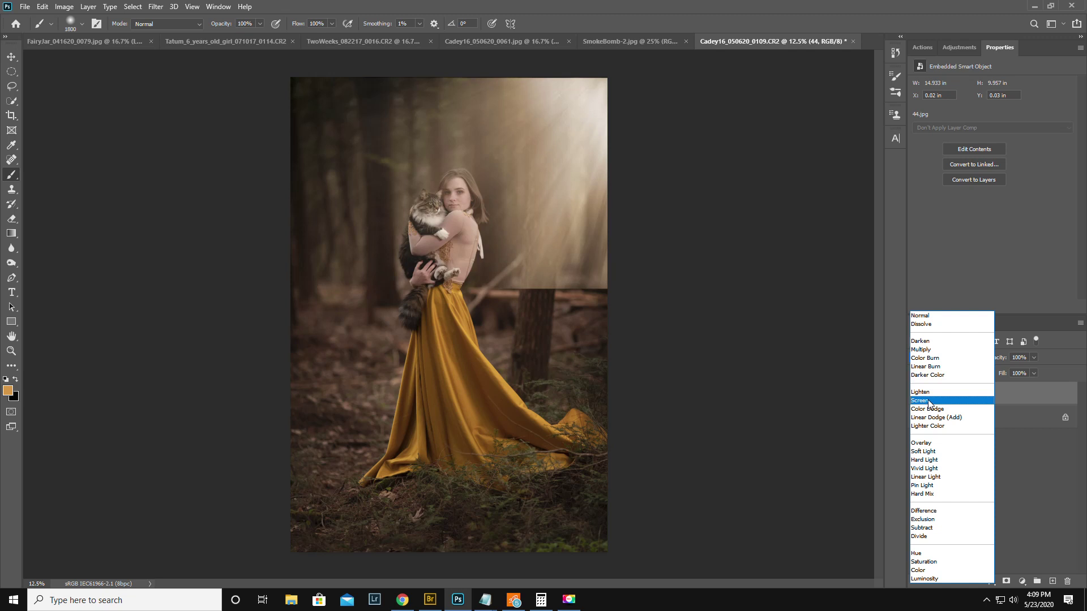
{"action": "left_click", "coordinate": [928, 401]}
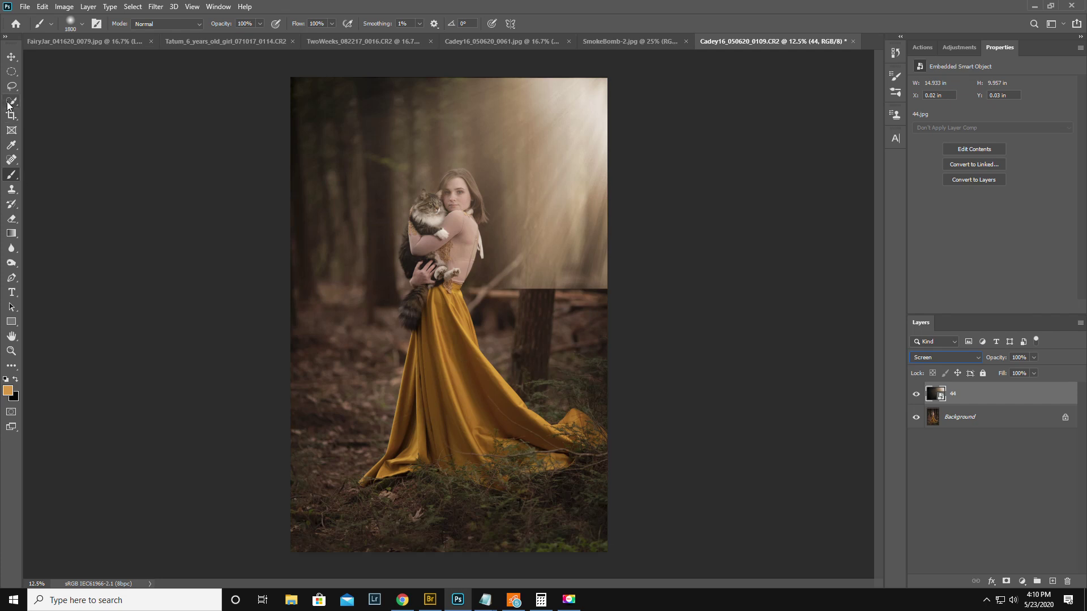
{"action": "left_click", "coordinate": [11, 57]}
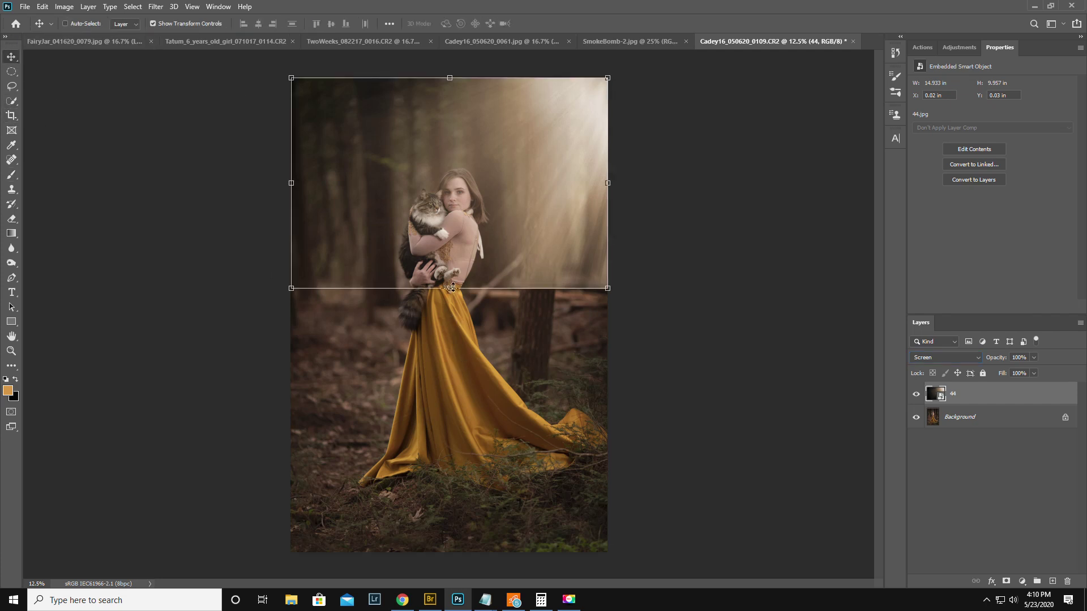
{"action": "left_click_drag", "start_coordinate": [449, 287], "coordinate": [486, 434]}
{"action": "key", "text": "Return"}
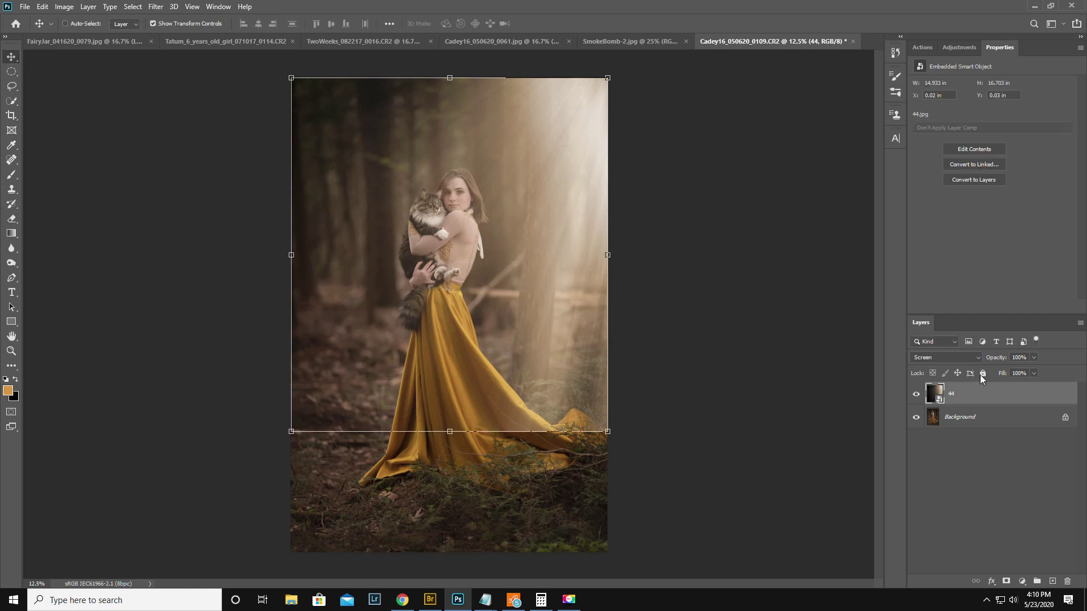
- Reduce the overlay layer's opacity to 61% and add a white layer mask to it
{"action": "left_click_drag", "start_coordinate": [994, 360], "coordinate": [980, 368]}
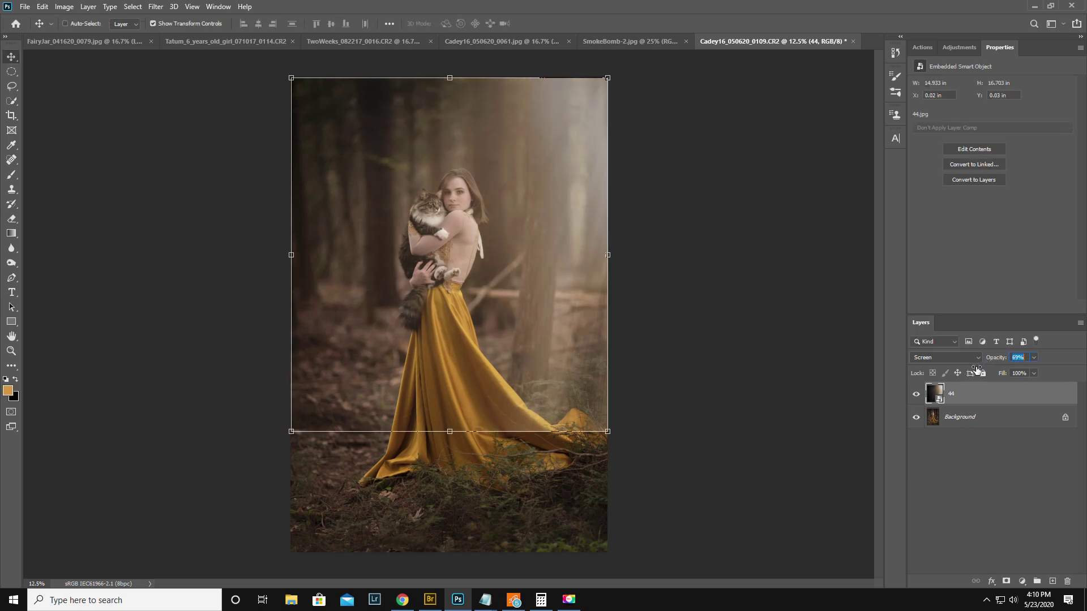
{"action": "left_click_drag", "start_coordinate": [972, 369], "coordinate": [974, 371]}
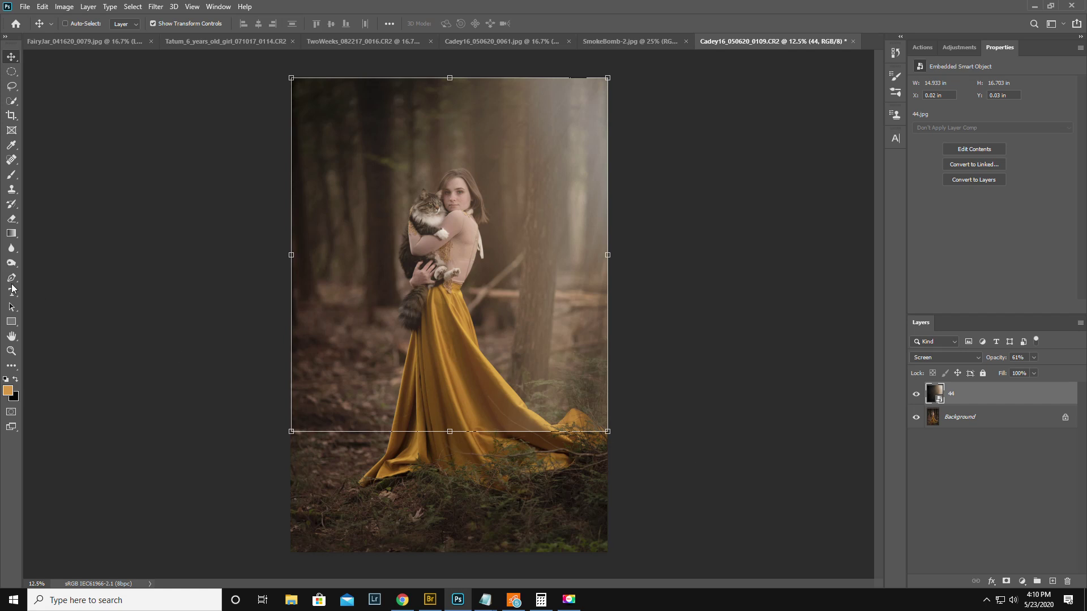
{"action": "left_click", "coordinate": [1007, 581]}
- Paint black on the overlay's mask along its hard lower edge across the skirt's train, using a smaller brush
{"action": "left_click", "coordinate": [12, 175]}
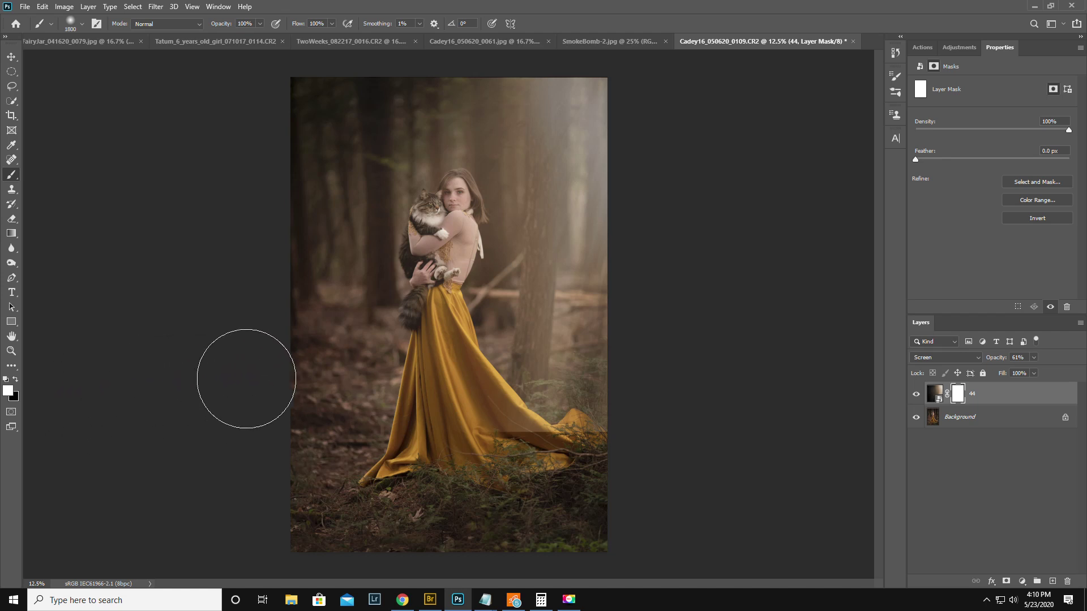
{"action": "key", "text": "x"}
{"action": "mouse_move", "coordinate": [272, 386]}
{"action": "left_mouse_down"}
{"action": "mouse_move", "coordinate": [340, 368]}
{"action": "mouse_move", "coordinate": [379, 417]}
{"action": "left_mouse_up"}
{"action": "key", "text": "bracketleft"}
{"action": "key", "text": "bracketleft"}
{"action": "key", "text": "bracketleft"}
{"action": "key", "text": "bracketleft"}
{"action": "key", "text": "bracketleft"}
{"action": "key", "text": "bracketleft"}
{"action": "key", "text": "bracketleft"}
{"action": "key", "text": "bracketleft"}
{"action": "key", "text": "bracketleft"}
{"action": "key", "text": "bracketleft"}
{"action": "key", "text": "bracketleft"}
{"action": "key", "text": "bracketleft"}
{"action": "key", "text": "bracketleft"}
{"action": "key", "text": "bracketleft"}
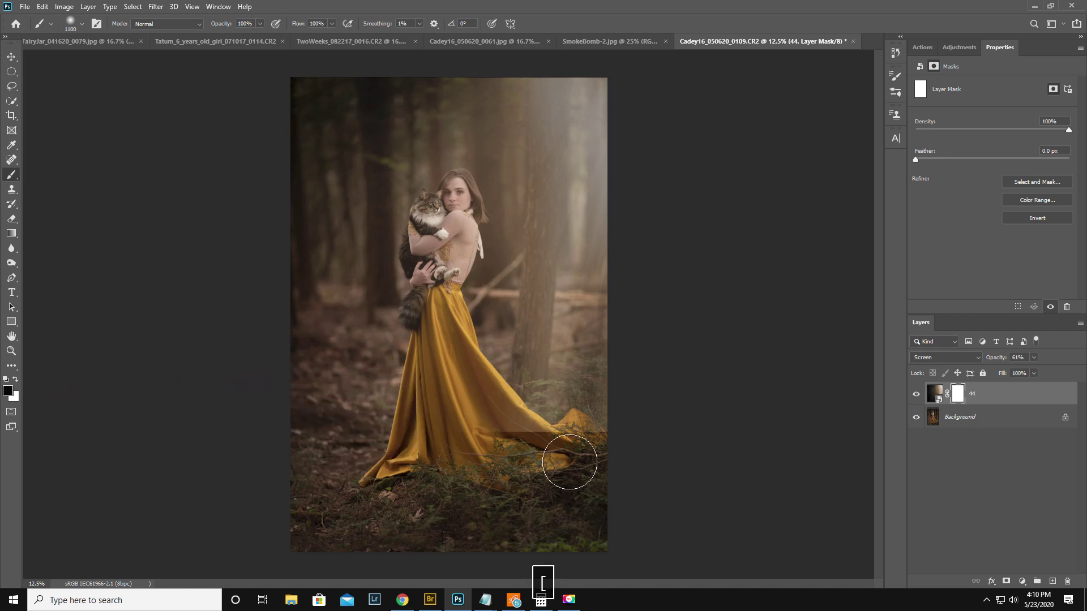
{"action": "mouse_move", "coordinate": [600, 445]}
{"action": "left_mouse_down"}
{"action": "mouse_move", "coordinate": [576, 423]}
{"action": "mouse_move", "coordinate": [551, 443]}
{"action": "mouse_move", "coordinate": [569, 436]}
{"action": "mouse_move", "coordinate": [544, 439]}
{"action": "mouse_move", "coordinate": [490, 397]}
{"action": "mouse_move", "coordinate": [517, 444]}
{"action": "mouse_move", "coordinate": [458, 399]}
{"action": "mouse_move", "coordinate": [499, 454]}
{"action": "mouse_move", "coordinate": [477, 431]}
{"action": "mouse_move", "coordinate": [530, 443]}
{"action": "left_mouse_up"}
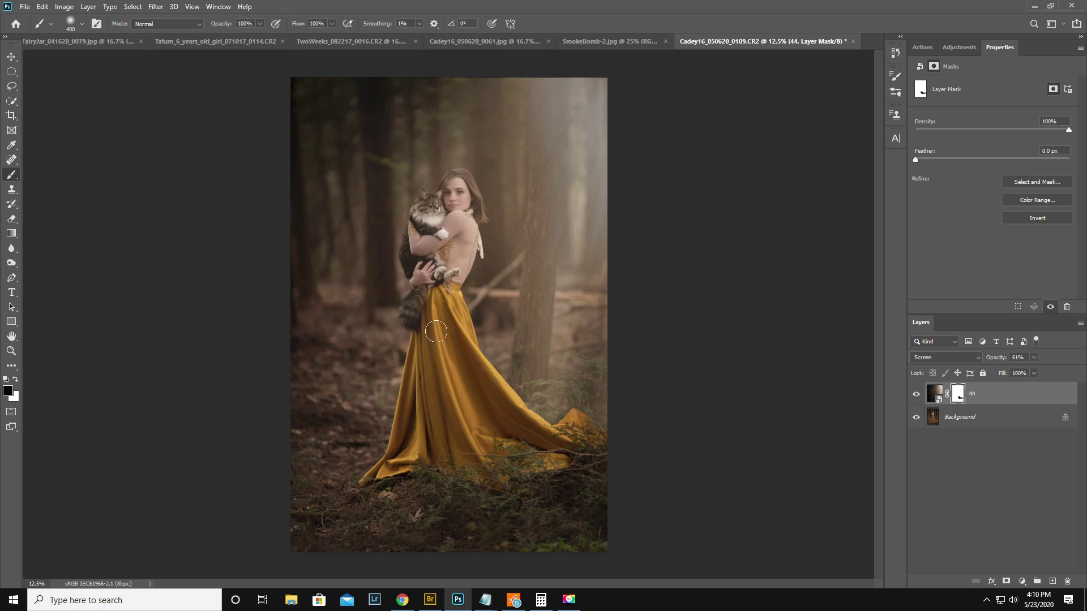
- Paint black on the mask over the skirt, the woman and the cat with a 400 px brush
{"action": "mouse_move", "coordinate": [470, 436]}
{"action": "left_mouse_down"}
{"action": "mouse_move", "coordinate": [440, 356]}
{"action": "mouse_move", "coordinate": [440, 440]}
{"action": "mouse_move", "coordinate": [440, 399]}
{"action": "mouse_move", "coordinate": [456, 419]}
{"action": "mouse_move", "coordinate": [599, 450]}
{"action": "mouse_move", "coordinate": [587, 420]}
{"action": "mouse_move", "coordinate": [550, 423]}
{"action": "mouse_move", "coordinate": [502, 391]}
{"action": "mouse_move", "coordinate": [473, 350]}
{"action": "mouse_move", "coordinate": [454, 290]}
{"action": "left_mouse_up"}
{"action": "mouse_move", "coordinate": [495, 377]}
{"action": "left_mouse_down"}
{"action": "mouse_move", "coordinate": [537, 417]}
{"action": "mouse_move", "coordinate": [558, 425]}
{"action": "mouse_move", "coordinate": [578, 415]}
{"action": "mouse_move", "coordinate": [616, 441]}
{"action": "left_mouse_up"}
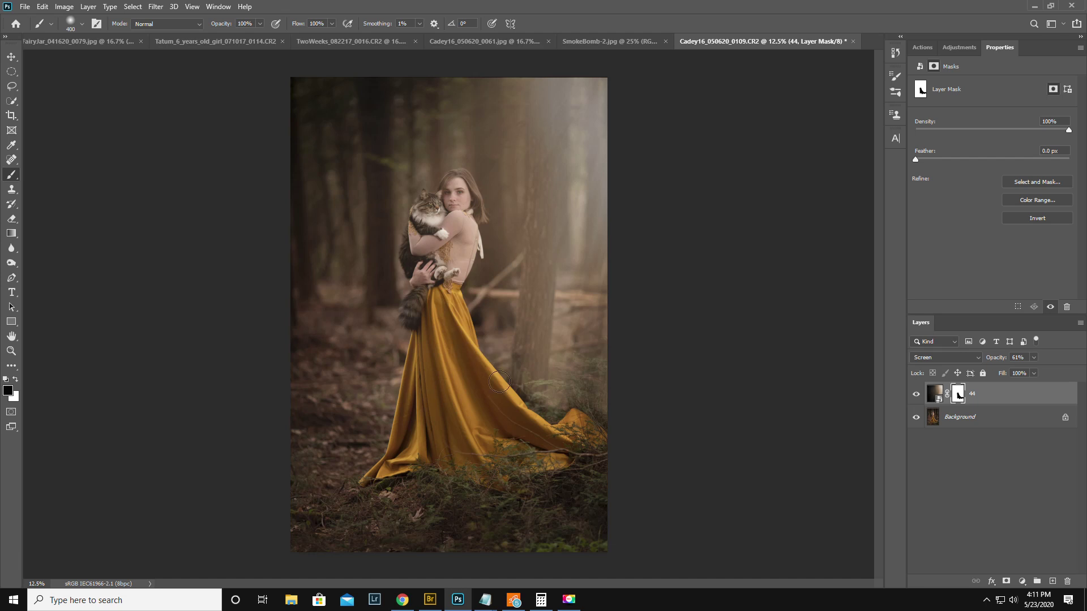
{"action": "key", "text": "ctrl+z"}
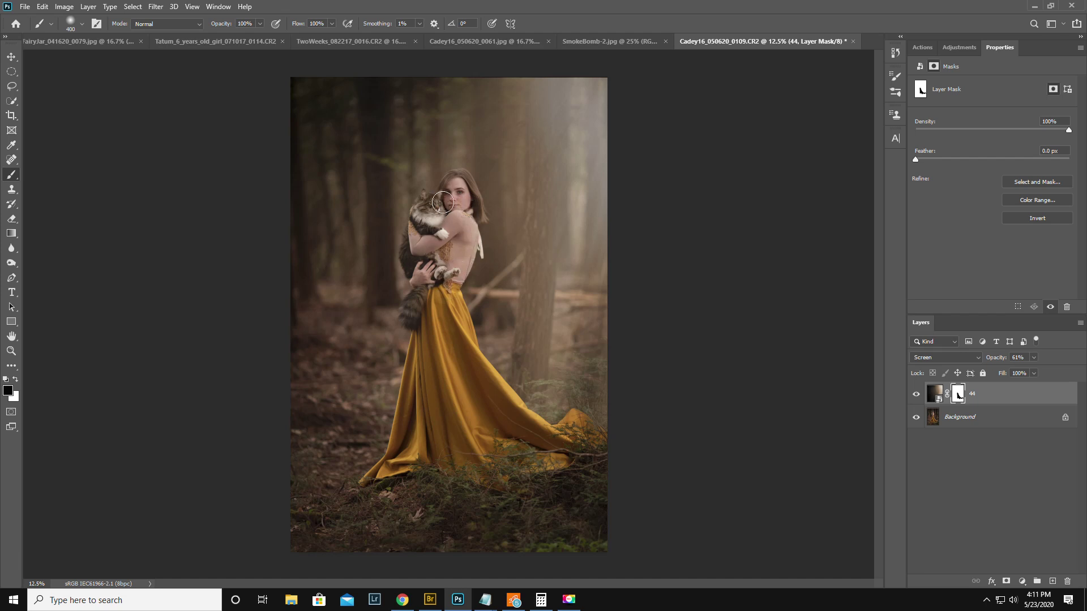
{"action": "mouse_move", "coordinate": [431, 212]}
{"action": "left_mouse_down"}
{"action": "mouse_move", "coordinate": [420, 245]}
{"action": "mouse_move", "coordinate": [418, 230]}
{"action": "mouse_move", "coordinate": [428, 278]}
{"action": "mouse_move", "coordinate": [422, 268]}
{"action": "mouse_move", "coordinate": [427, 304]}
{"action": "mouse_move", "coordinate": [416, 341]}
{"action": "left_mouse_up"}
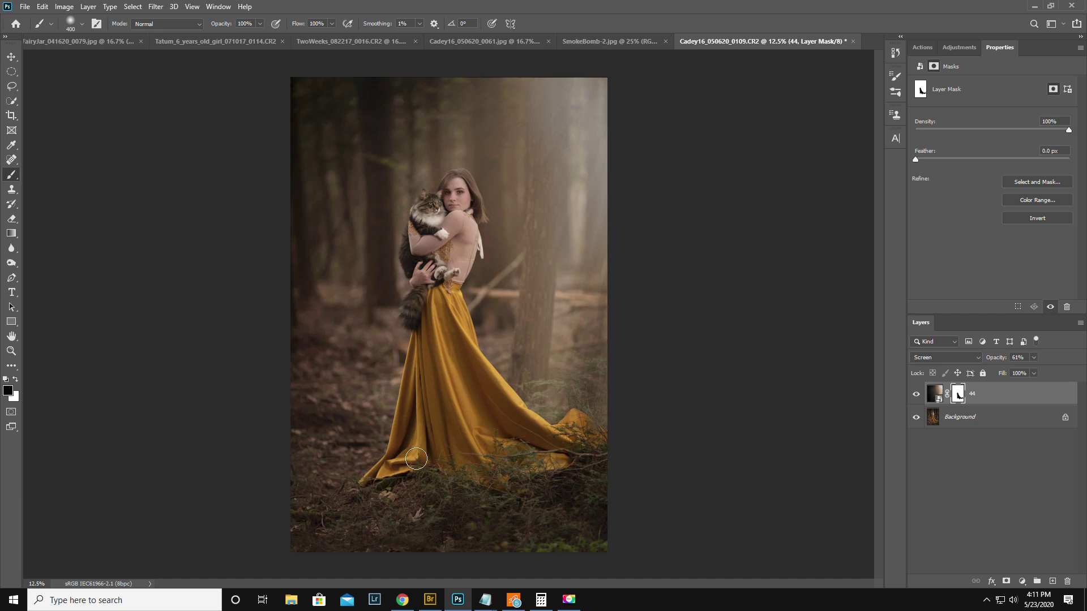
- Mask the overlay off the lower skirt with black using a 1000 px brush
{"action": "key", "text": "]"}
{"action": "key", "text": "]"}
{"action": "key", "text": "]"}
{"action": "key", "text": "]"}
{"action": "key", "text": "]"}
{"action": "key", "text": "]"}
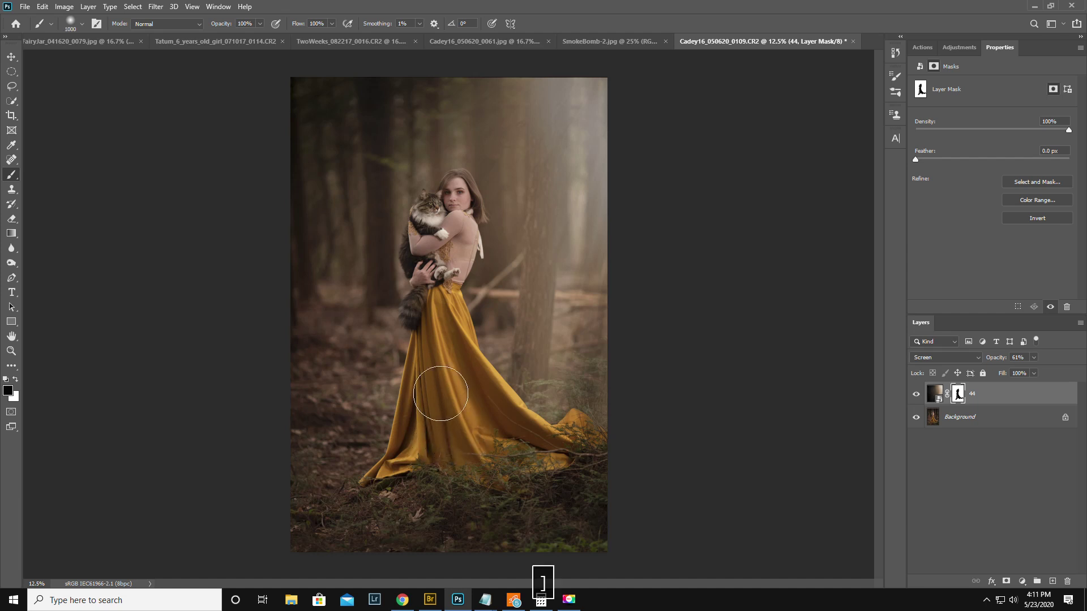
{"action": "mouse_move", "coordinate": [423, 452]}
{"action": "left_mouse_down"}
{"action": "mouse_move", "coordinate": [399, 474]}
{"action": "mouse_move", "coordinate": [465, 415]}
{"action": "mouse_move", "coordinate": [506, 449]}
{"action": "left_mouse_up"}
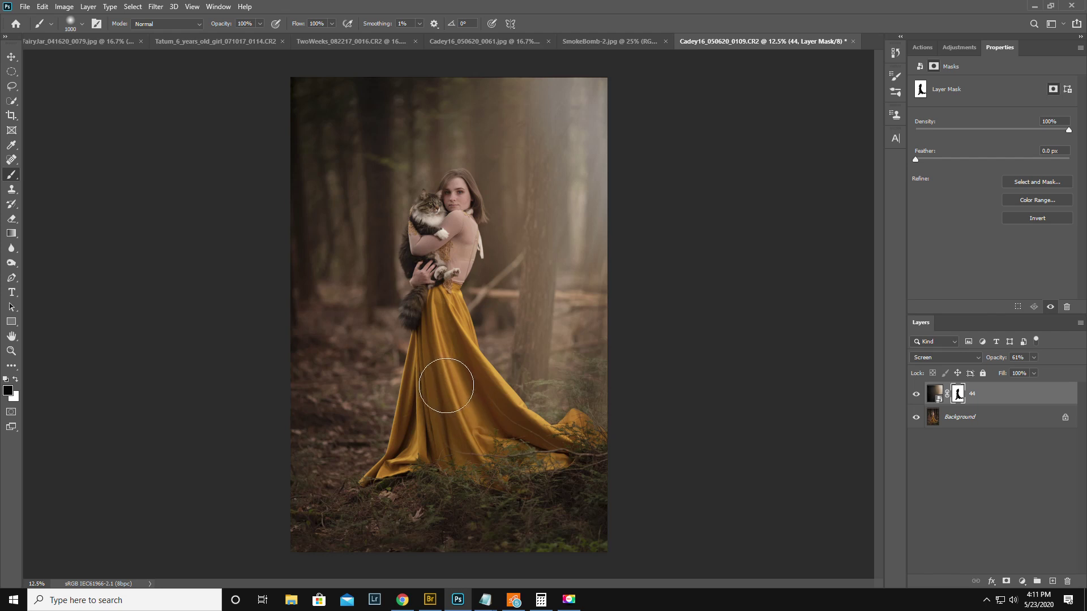
{"action": "key", "text": "bracketleft"}
- Compare the photo with and without the overlay, and set the overlay layer's opacity to 52%
{"action": "left_click", "coordinate": [915, 395]}
{"action": "left_click", "coordinate": [915, 395]}
{"action": "left_click_drag", "start_coordinate": [996, 360], "coordinate": [992, 360]}
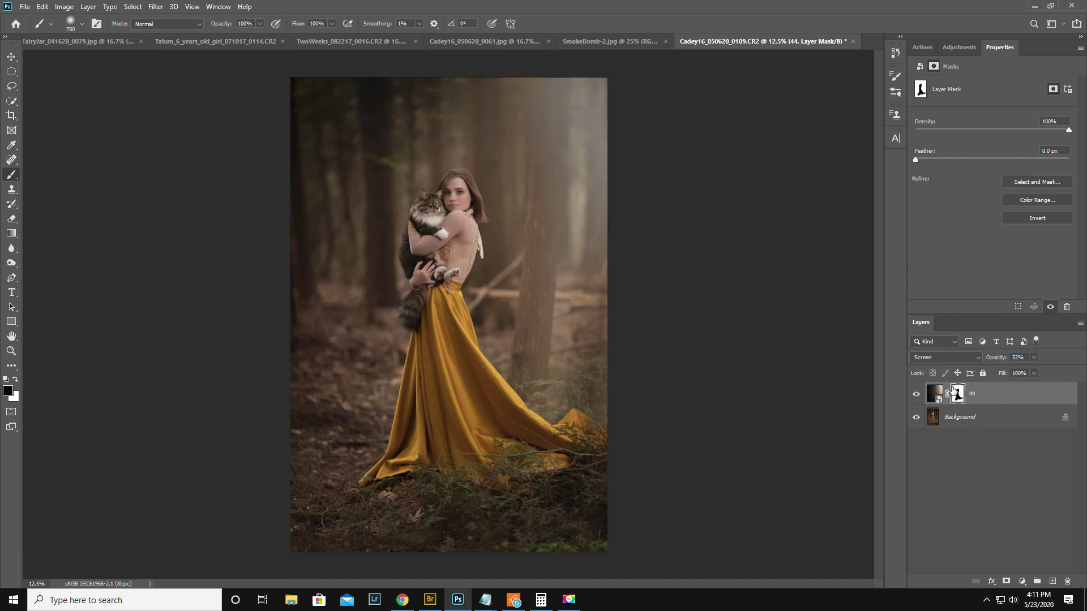
- Soften the mask around the woman, cat and skirt by painting black with a 2200 px brush at 10% opacity
{"action": "key", "text": "bracketright"}
{"action": "key", "text": "bracketright"}
{"action": "key", "text": "bracketright"}
{"action": "key", "text": "bracketright"}
{"action": "key", "text": "bracketright"}
{"action": "key", "text": "bracketright"}
{"action": "key", "text": "bracketright"}
{"action": "key", "text": "bracketright"}
{"action": "key", "text": "bracketright"}
{"action": "key", "text": "bracketright"}
{"action": "key", "text": "bracketright"}
{"action": "key", "text": "bracketright"}
{"action": "key", "text": "bracketright"}
{"action": "key", "text": "bracketright"}
{"action": "key", "text": "bracketright"}
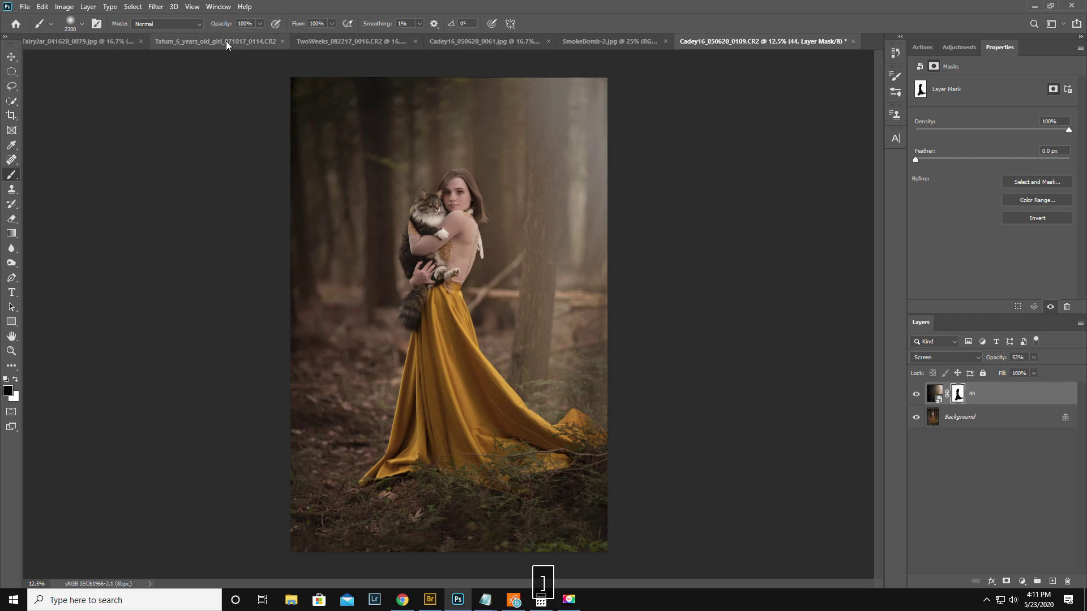
{"action": "left_click_drag", "start_coordinate": [221, 23], "coordinate": [173, 48]}
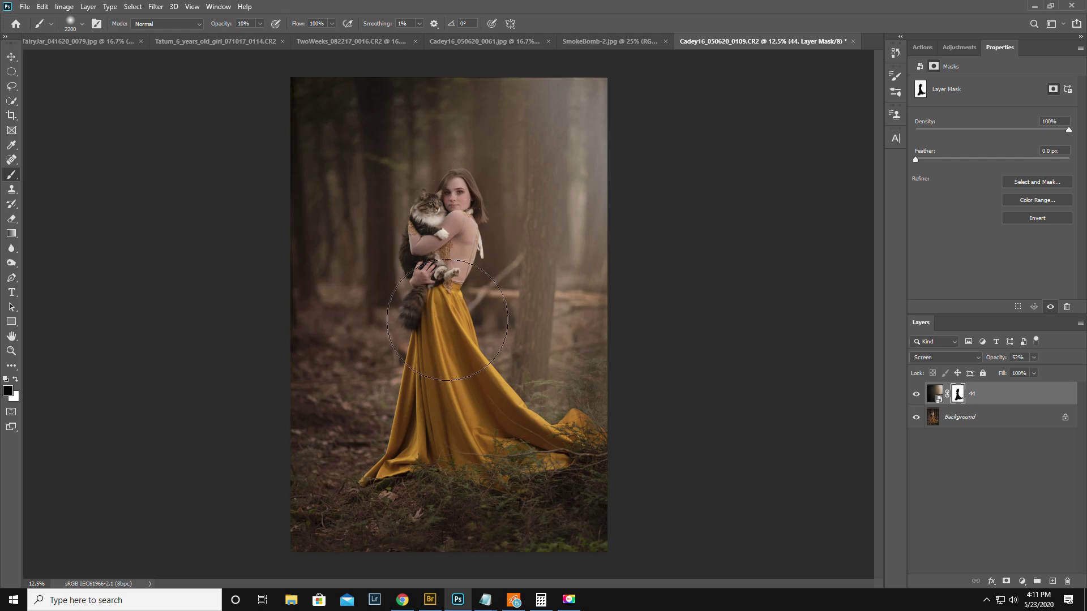
{"action": "mouse_move", "coordinate": [532, 443]}
{"action": "left_mouse_down"}
{"action": "mouse_move", "coordinate": [574, 449]}
{"action": "mouse_move", "coordinate": [562, 453]}
{"action": "mouse_move", "coordinate": [489, 396]}
{"action": "mouse_move", "coordinate": [498, 248]}
{"action": "mouse_move", "coordinate": [444, 206]}
{"action": "mouse_move", "coordinate": [462, 239]}
{"action": "left_mouse_up"}
{"action": "mouse_move", "coordinate": [423, 200]}
{"action": "left_mouse_down"}
{"action": "mouse_move", "coordinate": [439, 229]}
{"action": "mouse_move", "coordinate": [430, 262]}
{"action": "mouse_move", "coordinate": [431, 253]}
{"action": "mouse_move", "coordinate": [464, 399]}
{"action": "mouse_move", "coordinate": [521, 485]}
{"action": "mouse_move", "coordinate": [425, 498]}
{"action": "mouse_move", "coordinate": [361, 483]}
{"action": "mouse_move", "coordinate": [634, 504]}
{"action": "mouse_move", "coordinate": [594, 483]}
{"action": "mouse_move", "coordinate": [507, 483]}
{"action": "mouse_move", "coordinate": [446, 457]}
{"action": "left_mouse_up"}
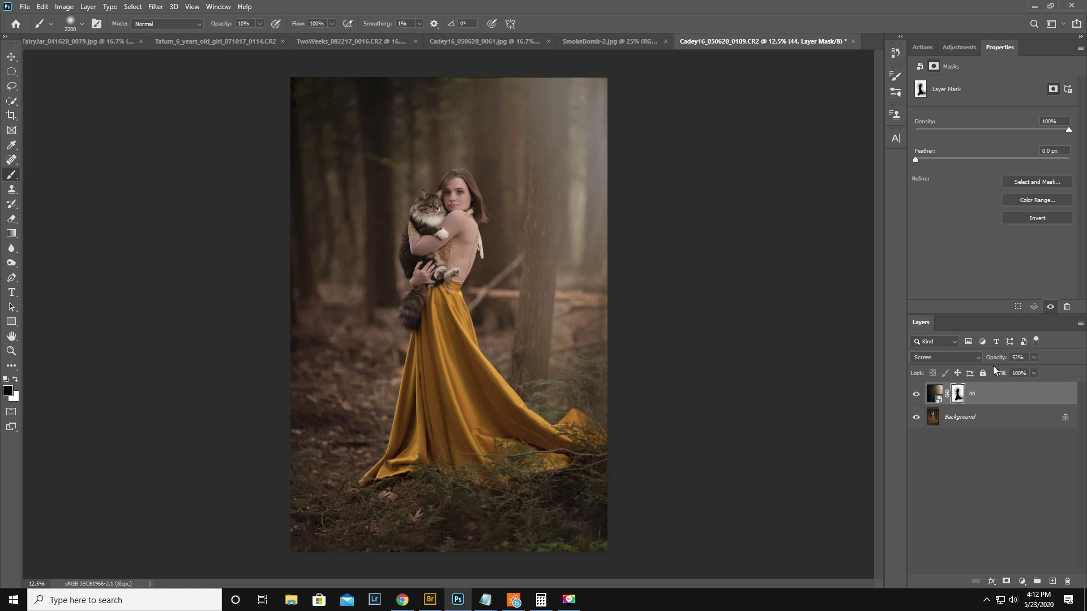
- Raise the overlay layer's opacity to 100%, preview the Overlay blend mode and return to Screen
{"action": "left_click_drag", "start_coordinate": [996, 358], "coordinate": [1083, 371]}
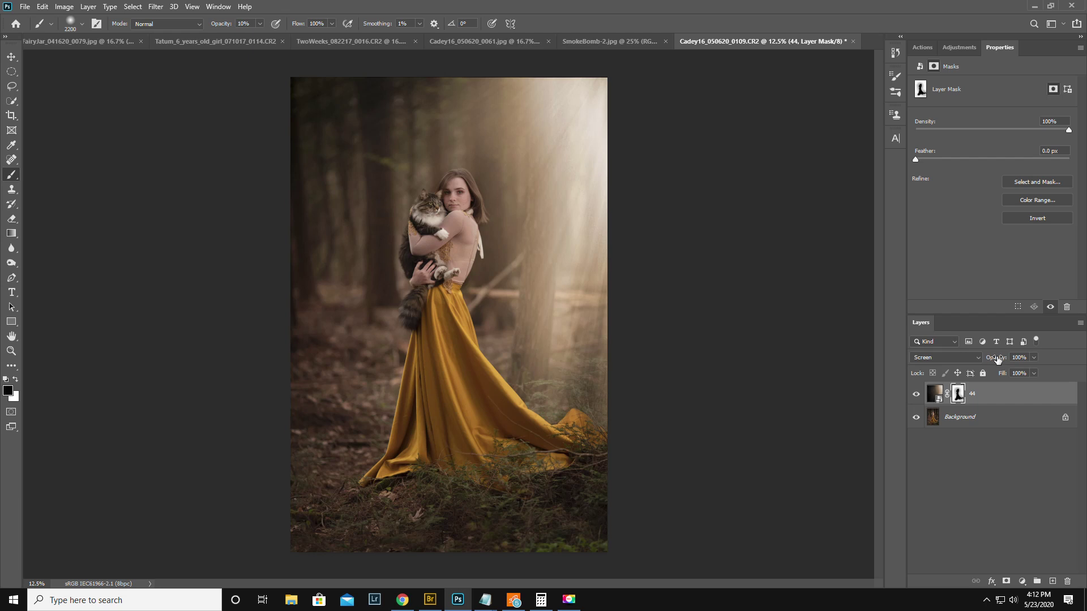
{"action": "left_click_drag", "start_coordinate": [997, 358], "coordinate": [989, 362]}
{"action": "key", "text": "Return"}
{"action": "left_click", "coordinate": [923, 359]}
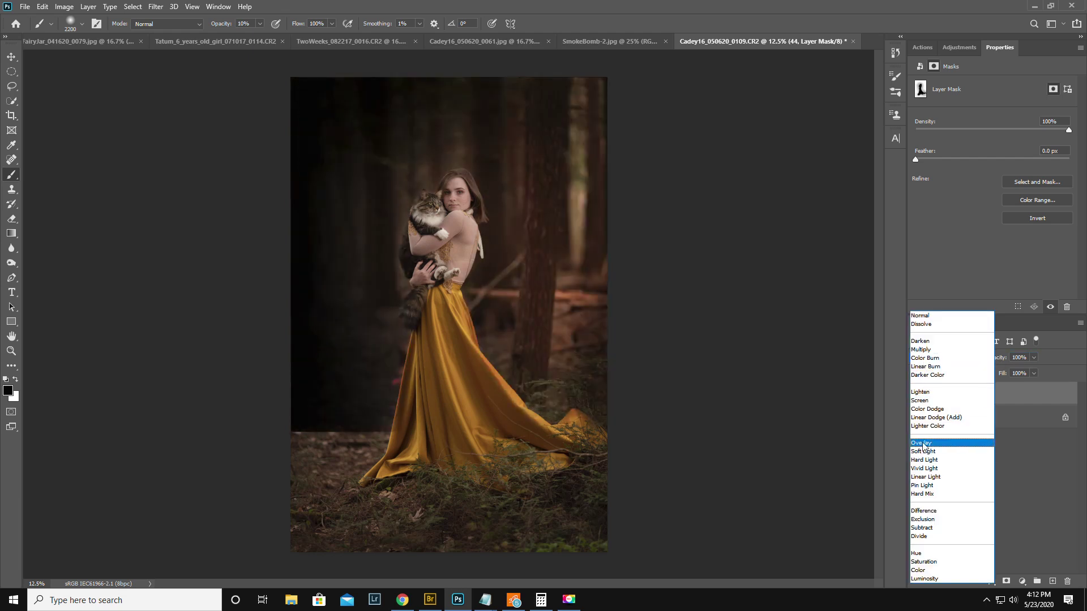
{"action": "left_click", "coordinate": [919, 401]}
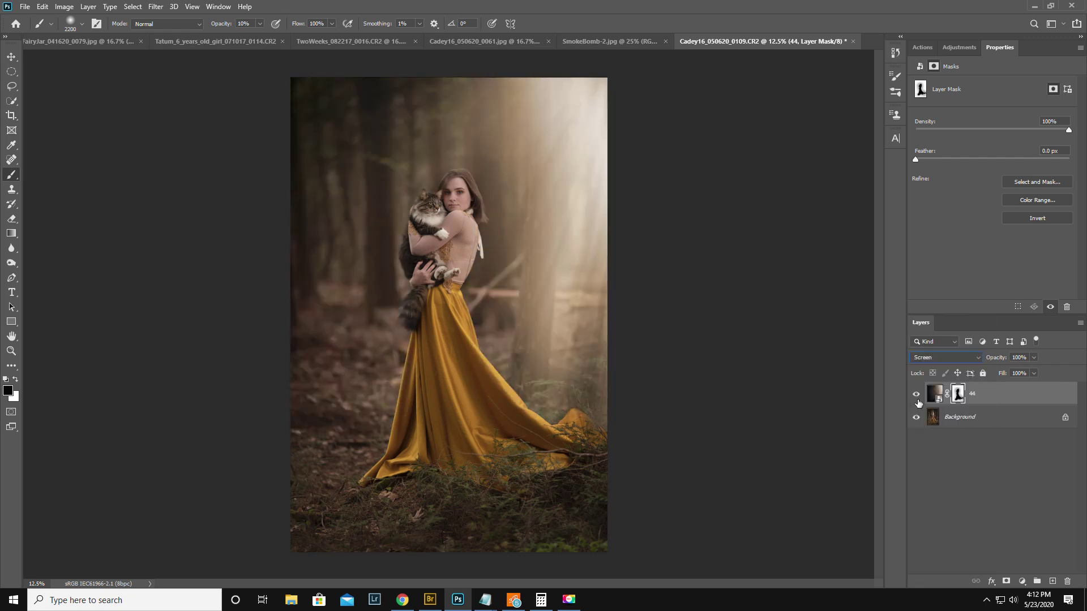
- Set the overlay layer's opacity to 64% and flatten the image
{"action": "left_click_drag", "start_coordinate": [999, 359], "coordinate": [979, 373]}
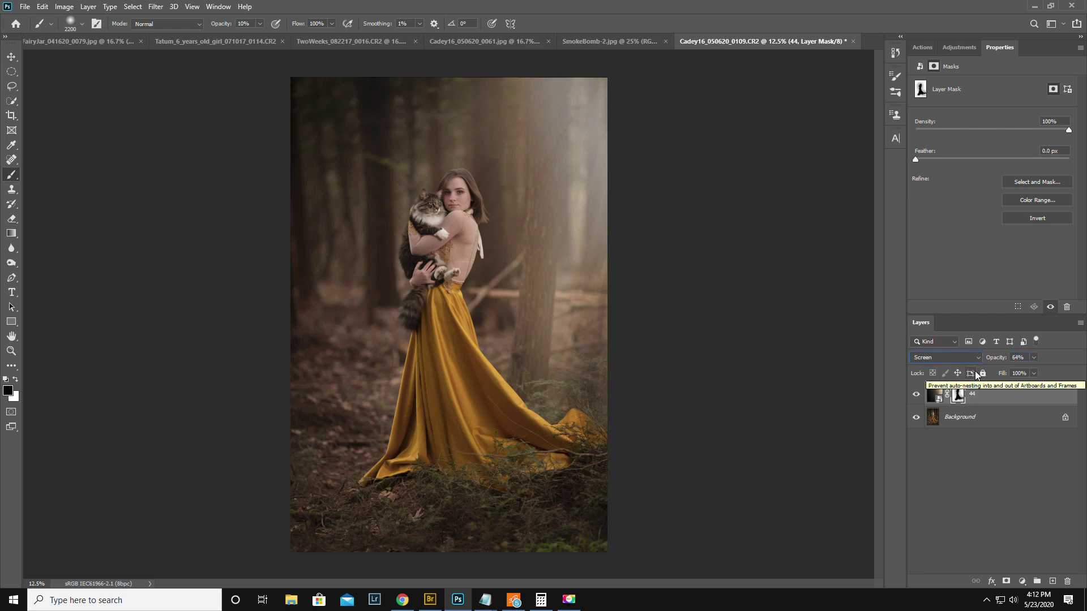
{"action": "left_click", "coordinate": [1079, 323]}
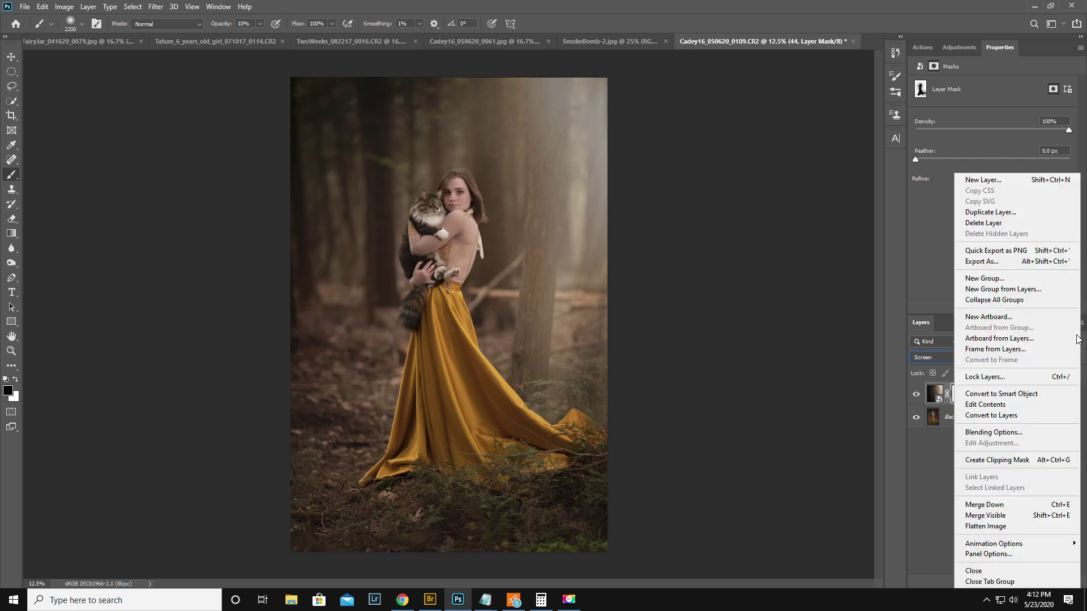
{"action": "left_click", "coordinate": [985, 526]}
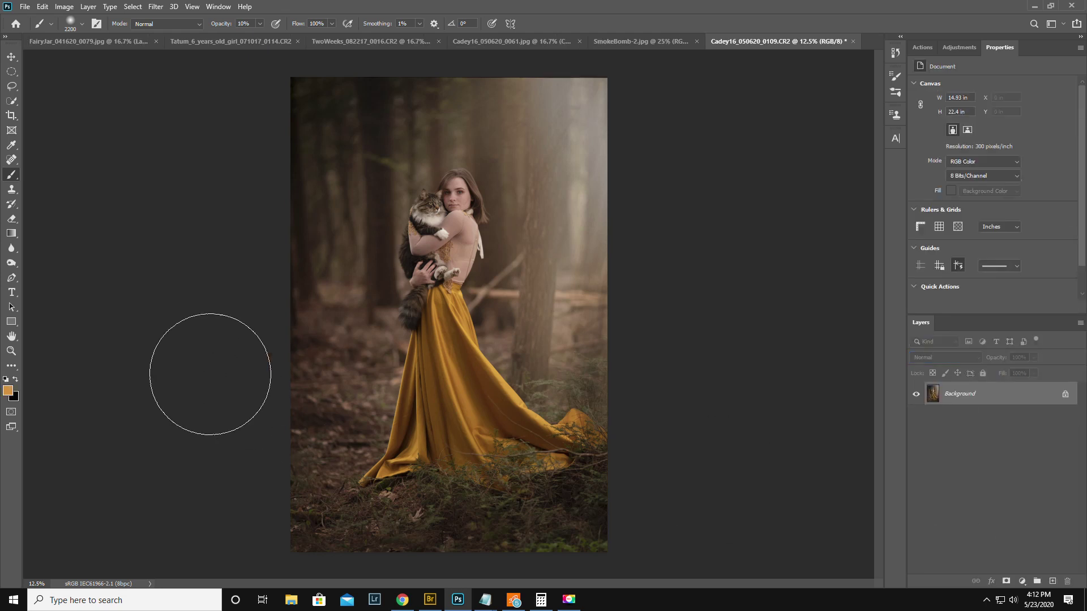
- Ready the Clone Stamp tool with a 125 px brush for retouching the white ribbon behind the woman's back
{"action": "left_click", "coordinate": [11, 351]}
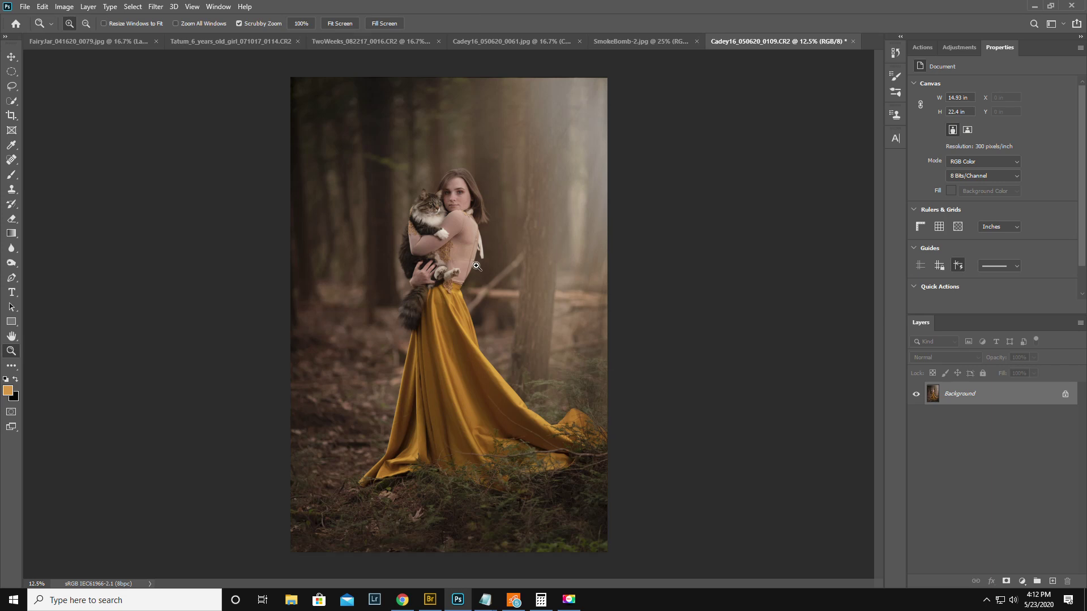
{"action": "left_click_drag", "start_coordinate": [485, 254], "coordinate": [430, 240]}
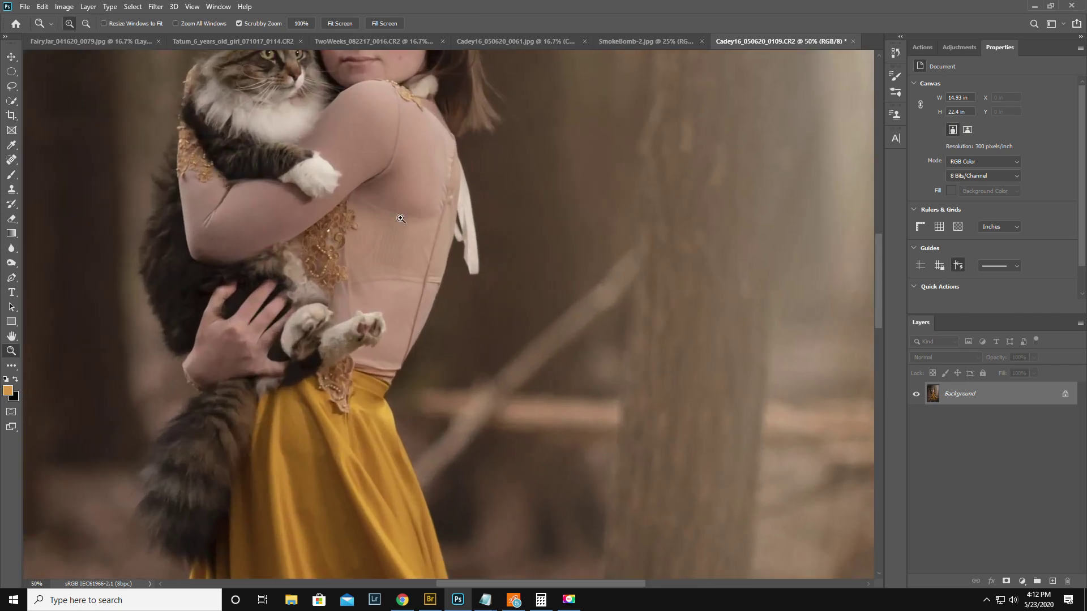
{"action": "left_click", "coordinate": [502, 258]}
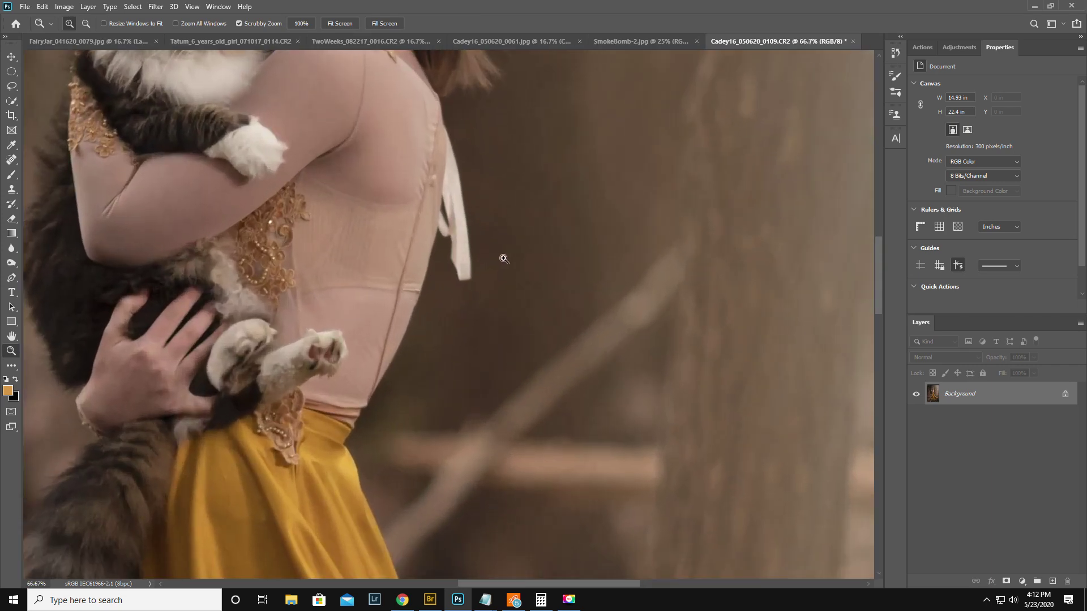
{"action": "left_click", "coordinate": [494, 236]}
{"action": "left_click", "coordinate": [12, 189]}
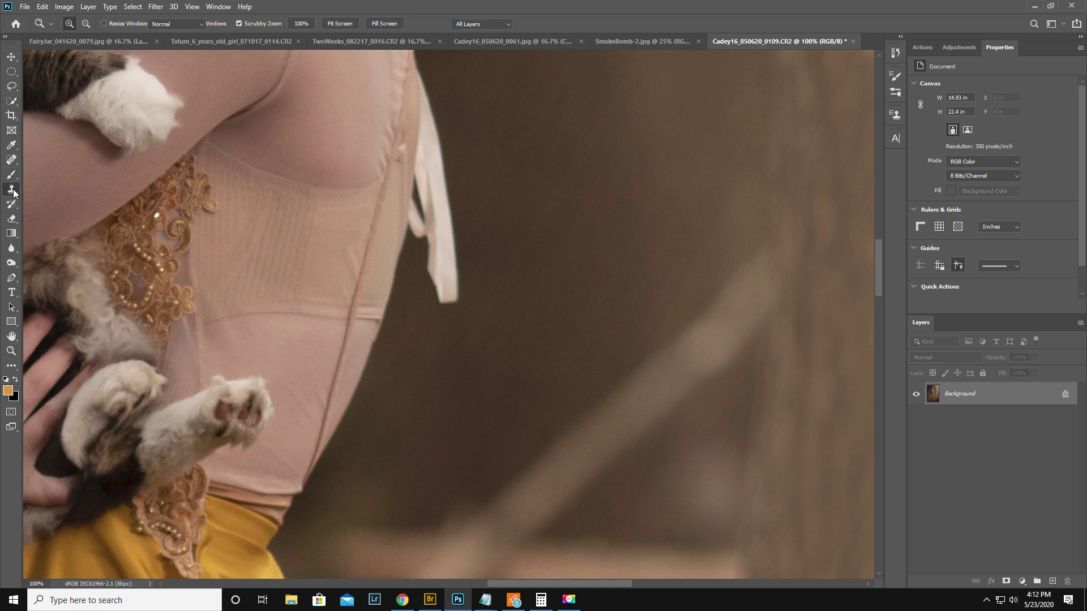
{"action": "key", "text": "bracketleft"}
{"action": "key", "text": "bracketleft"}
{"action": "key", "text": "bracketleft"}
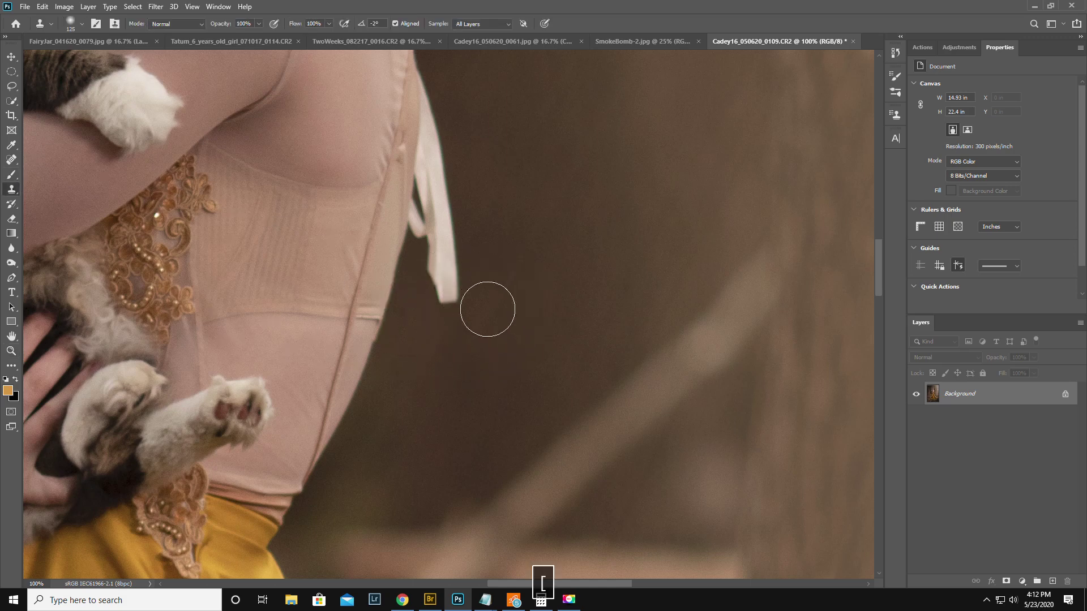
{"action": "key", "text": "alt"}
{"action": "left_click", "coordinate": [476, 263], "text": "alt"}
{"action": "left_click_drag", "start_coordinate": [461, 288], "coordinate": [444, 305]}
{"action": "key", "text": "ctrl+z"}
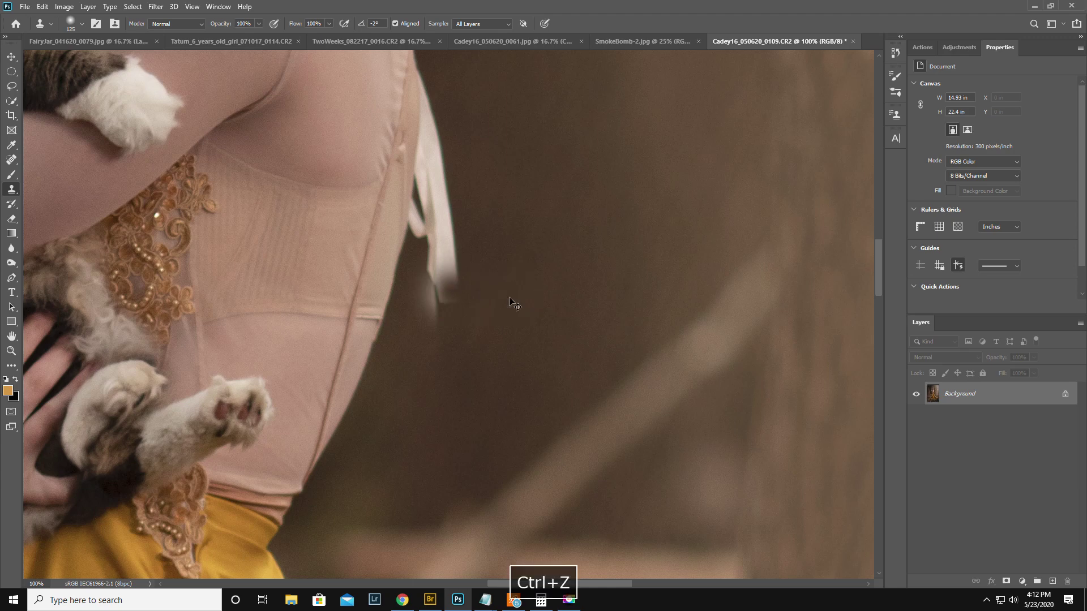
- Clone dark background over the hanging white ribbon behind the woman's back with a 70 px brush
{"action": "key", "text": "bracketleft"}
{"action": "key", "text": "bracketleft"}
{"action": "key", "text": "bracketleft"}
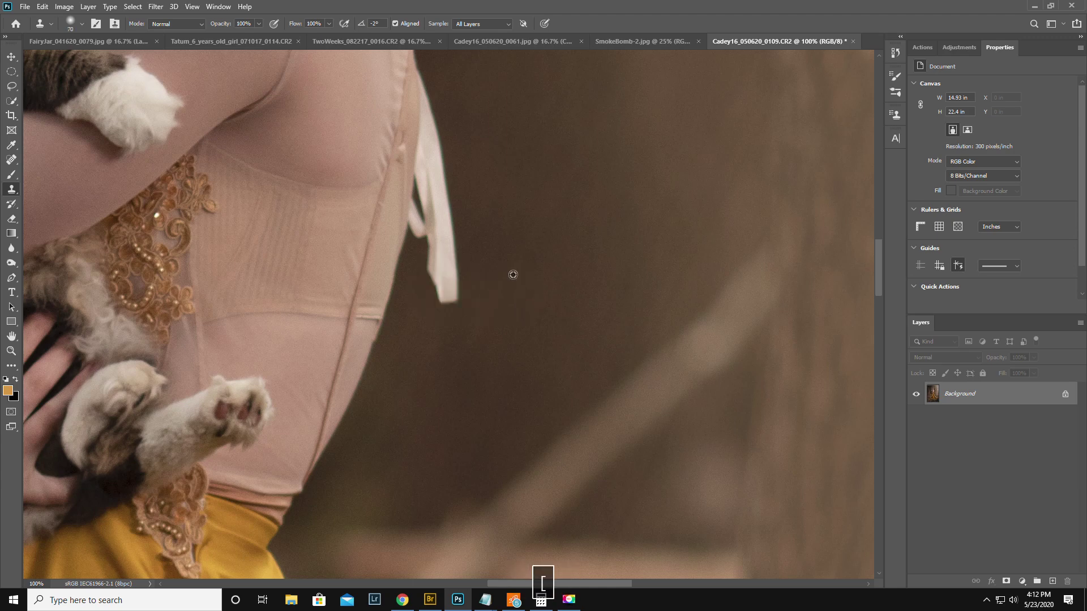
{"action": "left_click", "coordinate": [502, 243], "text": "alt"}
{"action": "mouse_move", "coordinate": [460, 288]}
{"action": "left_mouse_down"}
{"action": "mouse_move", "coordinate": [451, 256]}
{"action": "mouse_move", "coordinate": [447, 294]}
{"action": "mouse_move", "coordinate": [436, 267]}
{"action": "mouse_move", "coordinate": [452, 231]}
{"action": "mouse_move", "coordinate": [440, 190]}
{"action": "mouse_move", "coordinate": [434, 262]}
{"action": "mouse_move", "coordinate": [443, 140]}
{"action": "left_mouse_up"}
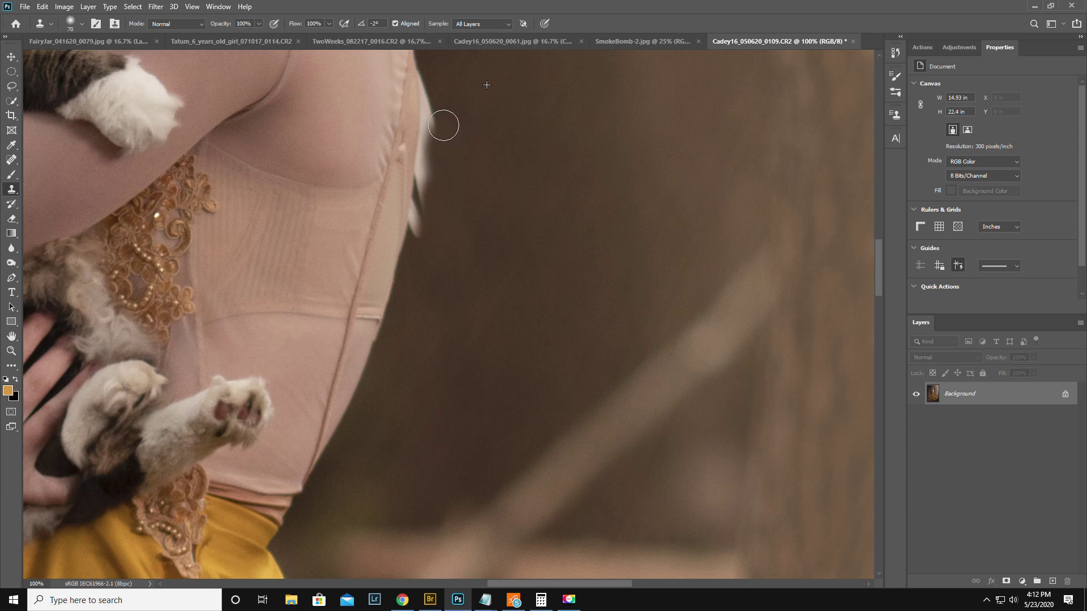
- Clone away the ribbon remnants along the edge of the woman's back with a 45 px brush, resampling the nearby background
{"action": "key", "text": "bracketleft"}
{"action": "scroll", "coordinate": [447, 100], "scroll_direction": "up", "scroll_amount": 1}
{"action": "left_click", "coordinate": [429, 86], "text": "alt"}
{"action": "left_click_drag", "start_coordinate": [427, 96], "coordinate": [431, 132]}
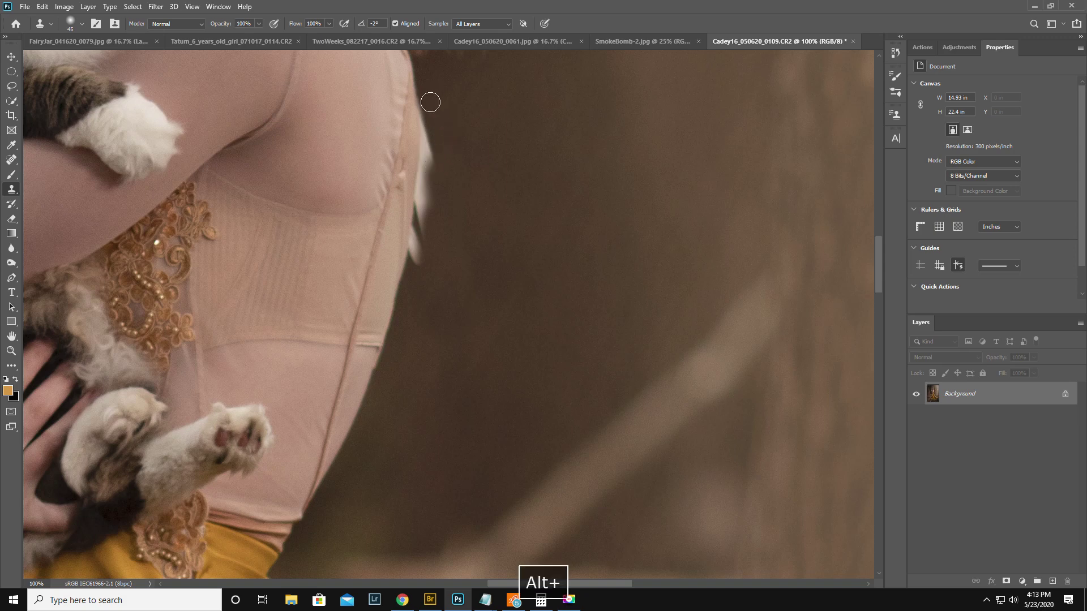
{"action": "mouse_move", "coordinate": [428, 99]}
{"action": "left_mouse_down"}
{"action": "mouse_move", "coordinate": [418, 269]}
{"action": "mouse_move", "coordinate": [437, 152]}
{"action": "left_mouse_up"}
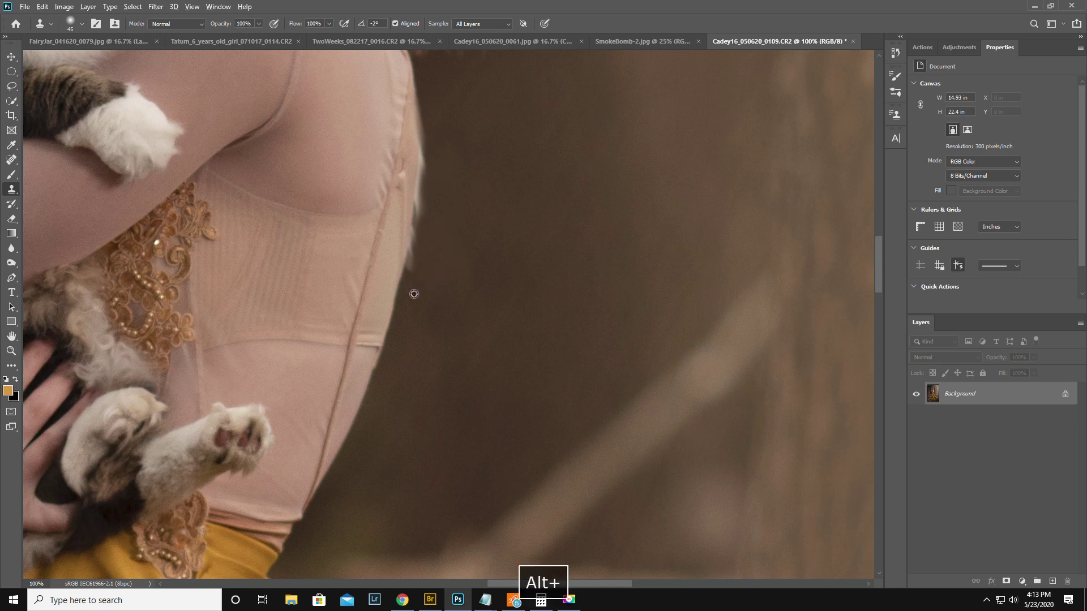
{"action": "left_click_drag", "start_coordinate": [414, 276], "coordinate": [432, 112]}
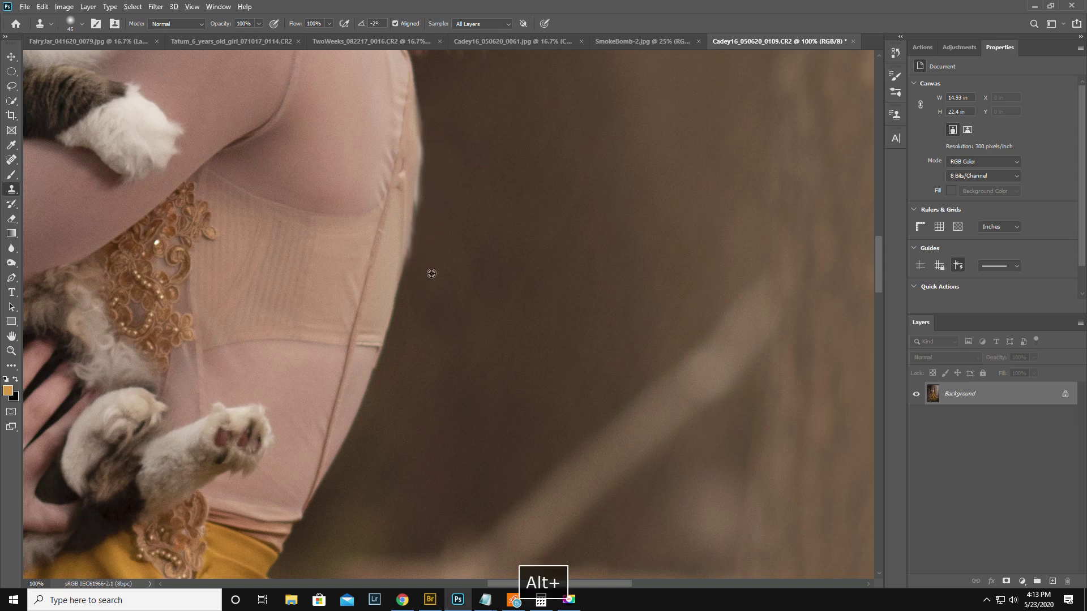
{"action": "left_click_drag", "start_coordinate": [419, 265], "coordinate": [430, 106]}
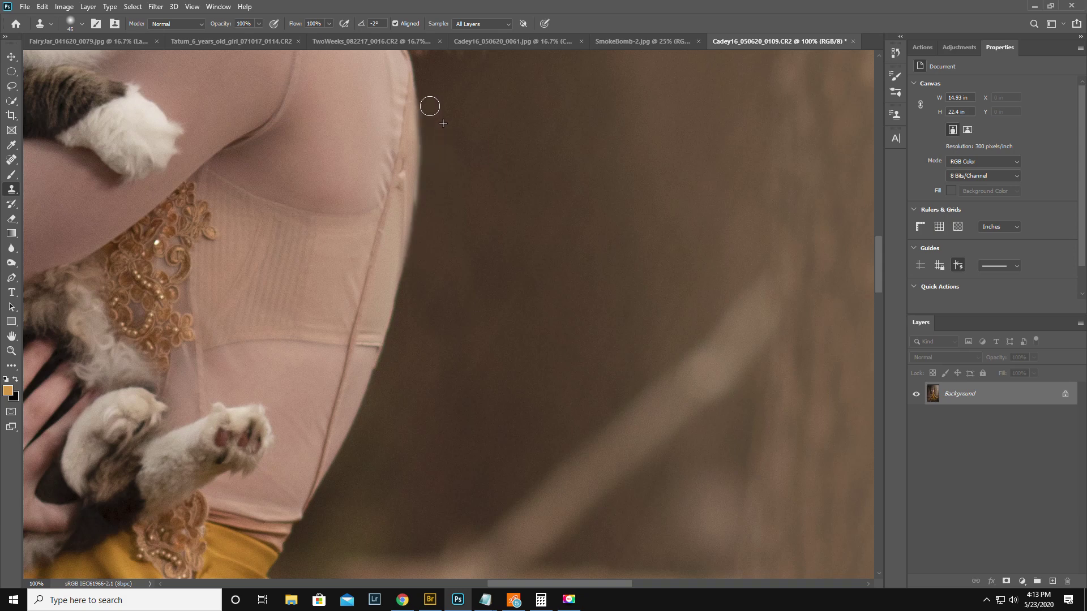
{"action": "left_click", "coordinate": [433, 267], "text": "alt"}
{"action": "left_click_drag", "start_coordinate": [421, 271], "coordinate": [429, 106]}
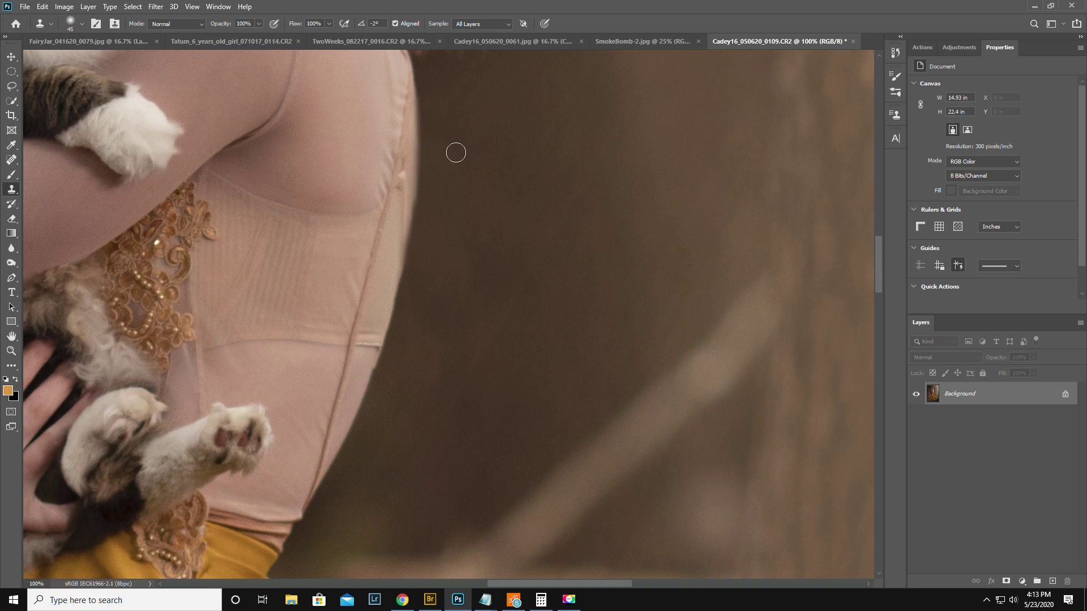
- Run the Good Bye Red Face action from the OSP Actions Bohemian Symphony Collection and continue past its message
{"action": "left_click", "coordinate": [11, 351]}
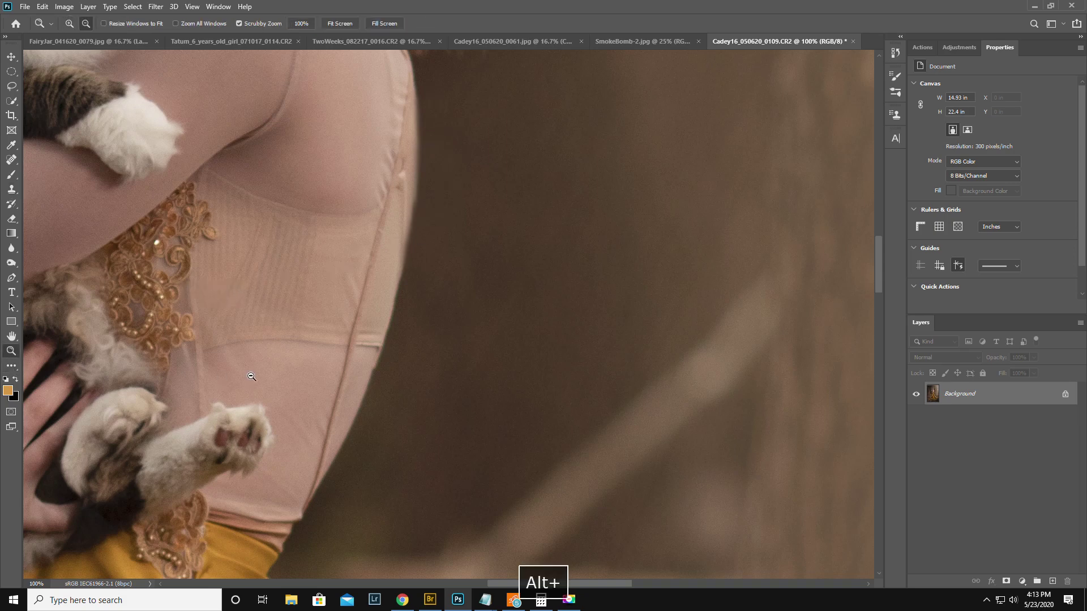
{"action": "left_click", "coordinate": [252, 376], "text": "alt"}
{"action": "left_click", "coordinate": [251, 377], "text": "alt"}
{"action": "left_click", "coordinate": [251, 376], "text": "alt"}
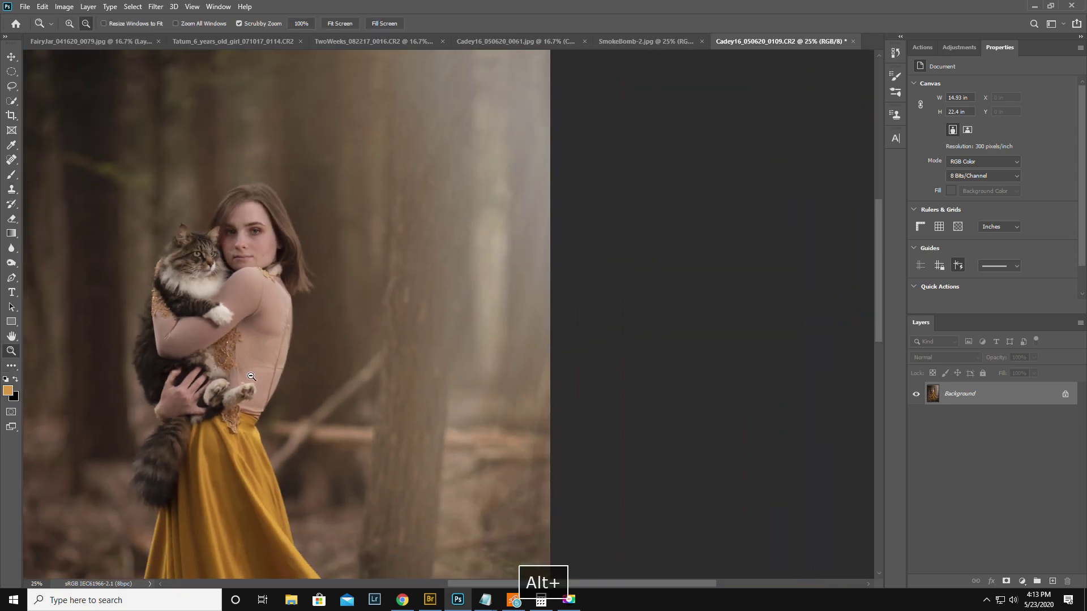
{"action": "left_click", "coordinate": [252, 376], "text": "alt"}
{"action": "left_click", "coordinate": [194, 351], "text": "alt"}
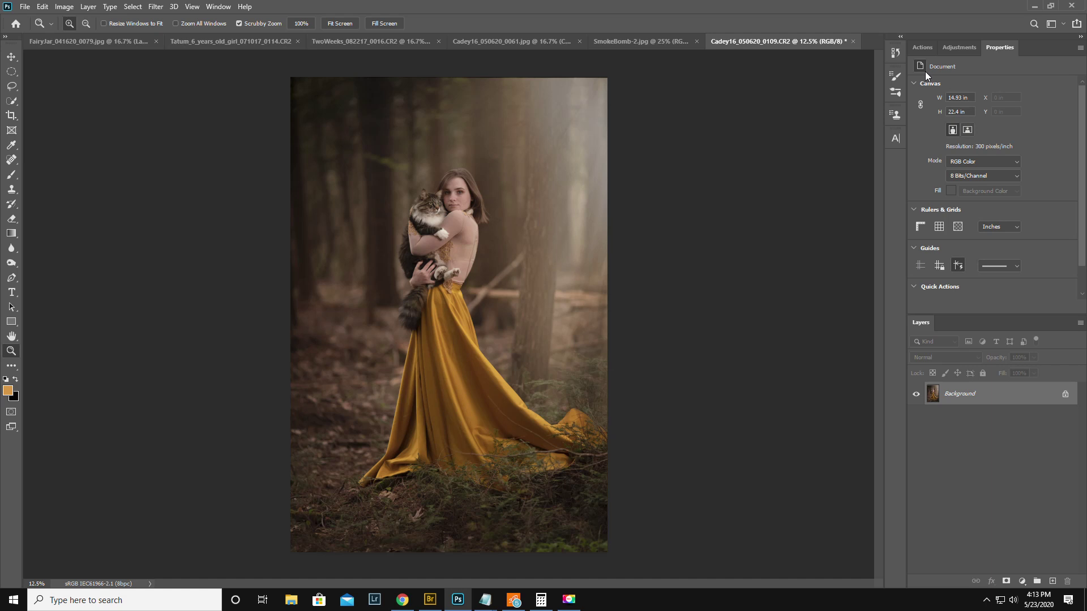
{"action": "left_click", "coordinate": [921, 47]}
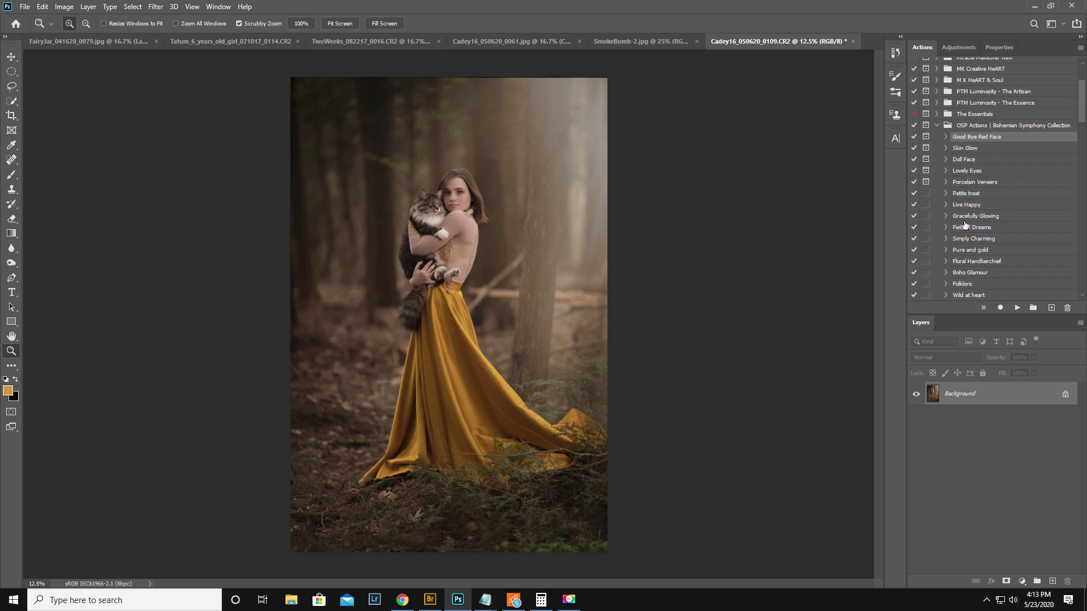
{"action": "left_click", "coordinate": [1017, 308]}
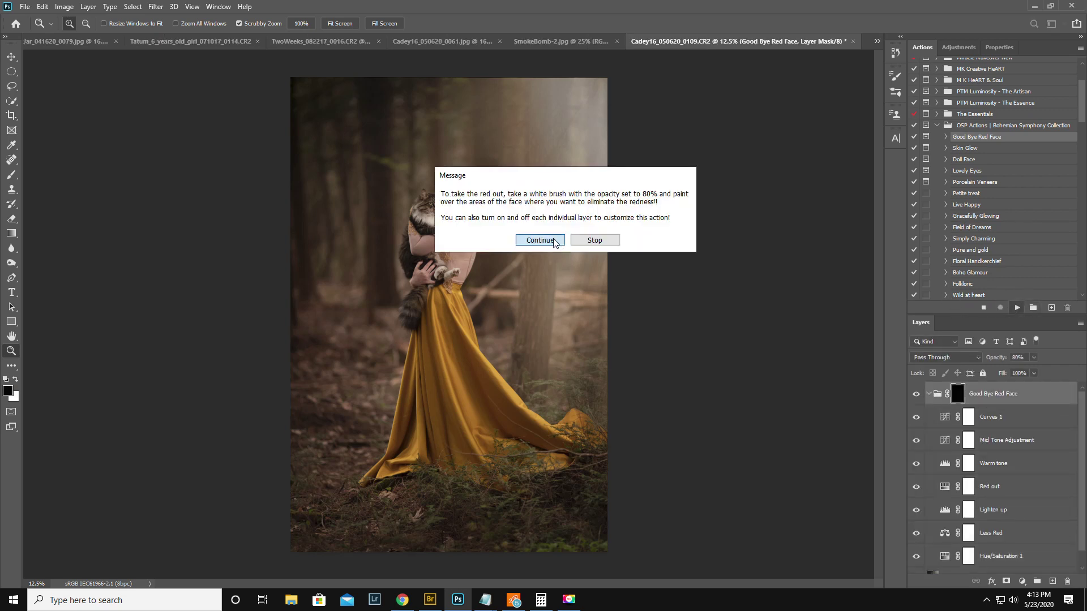
{"action": "left_click", "coordinate": [551, 240]}
- Reveal the redness correction on the woman's face by painting white on the group mask with a 125 px brush at 100% opacity
{"action": "left_click", "coordinate": [439, 203]}
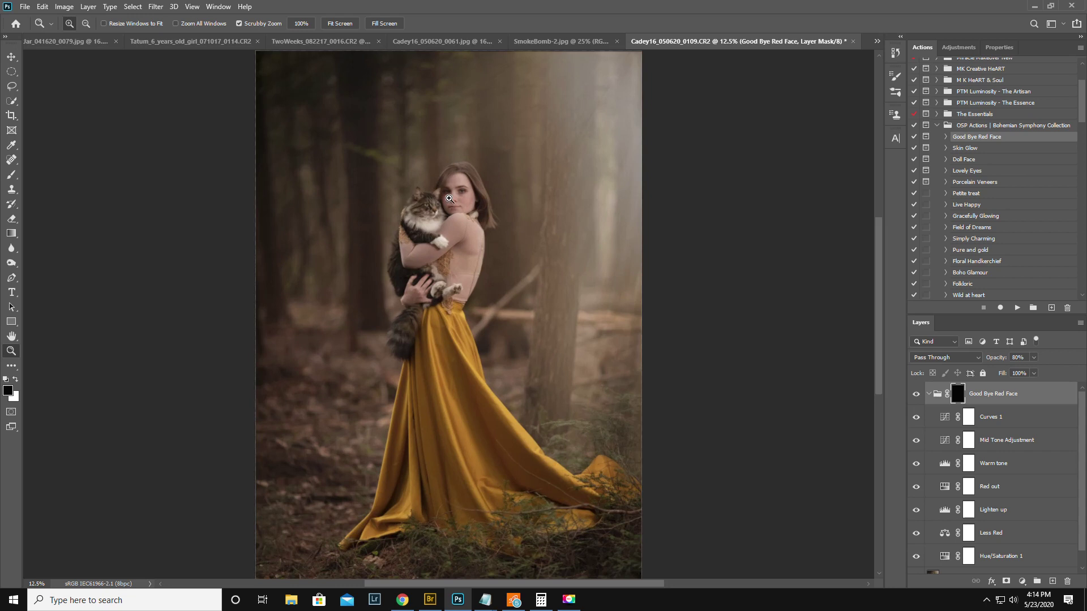
{"action": "left_click", "coordinate": [10, 176]}
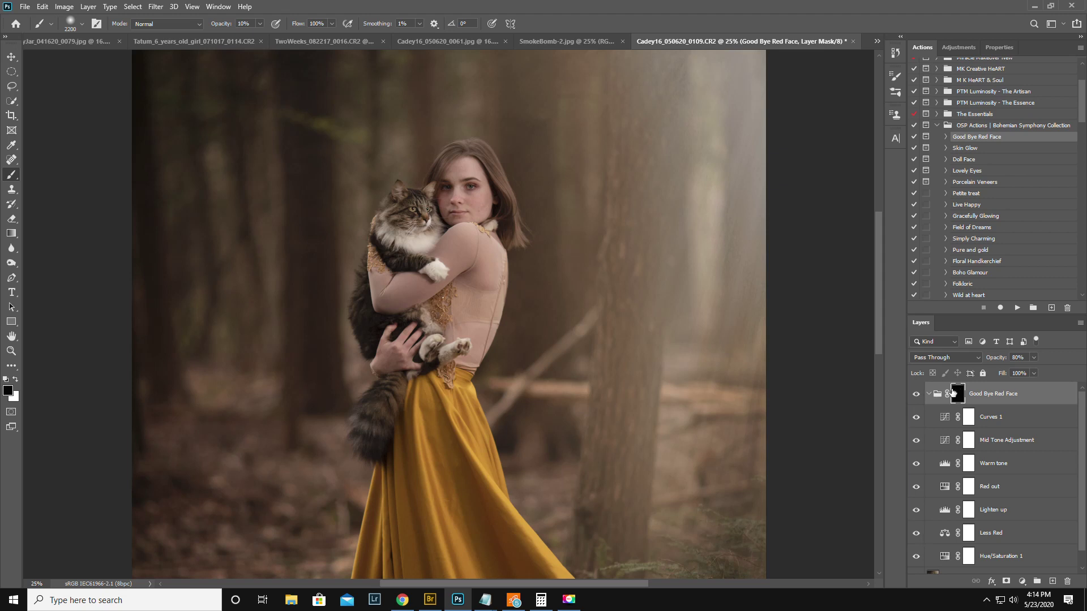
{"action": "key", "text": "x"}
{"action": "key", "text": "["}
{"action": "key", "text": "["}
{"action": "key", "text": "["}
{"action": "key", "text": "["}
{"action": "key", "text": "["}
{"action": "key", "text": "["}
{"action": "key", "text": "["}
{"action": "key", "text": "["}
{"action": "key", "text": "["}
{"action": "key", "text": "["}
{"action": "key", "text": "["}
{"action": "key", "text": "["}
{"action": "key", "text": "["}
{"action": "key", "text": "["}
{"action": "key", "text": "0"}
{"action": "key", "text": "["}
{"action": "key", "text": "["}
{"action": "key", "text": "["}
{"action": "key", "text": "["}
{"action": "key", "text": "["}
{"action": "key", "text": "["}
{"action": "key", "text": "["}
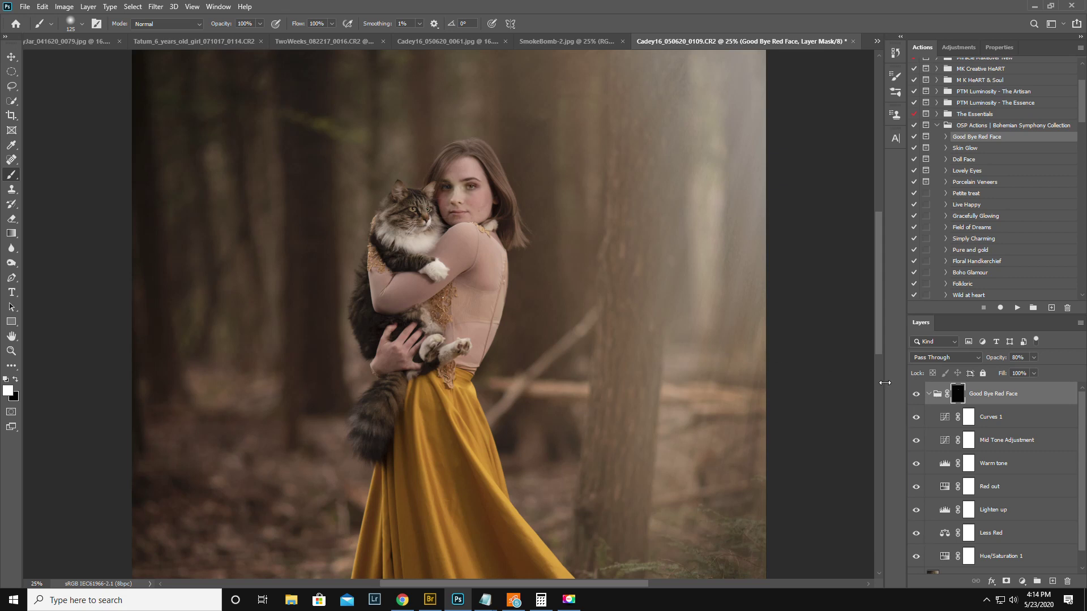
- Set the Good Bye Red Face group's opacity to 36% and compare the photo with and without the group
{"action": "left_click_drag", "start_coordinate": [995, 360], "coordinate": [975, 371]}
{"action": "left_click", "coordinate": [916, 395]}
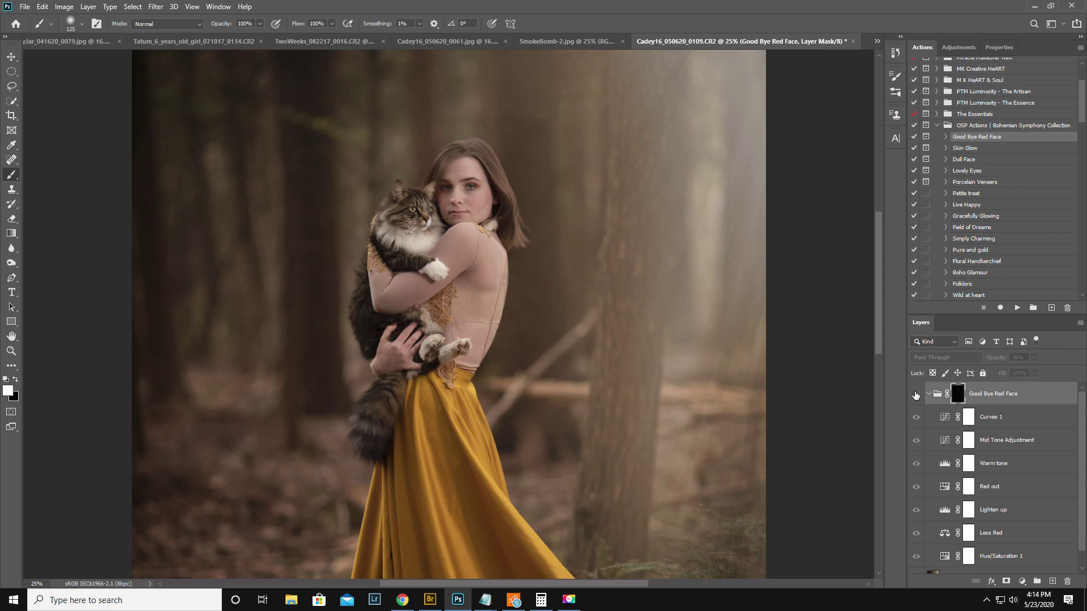
{"action": "left_click", "coordinate": [916, 395]}
{"action": "left_click", "coordinate": [916, 395]}
{"action": "left_click", "coordinate": [915, 395]}
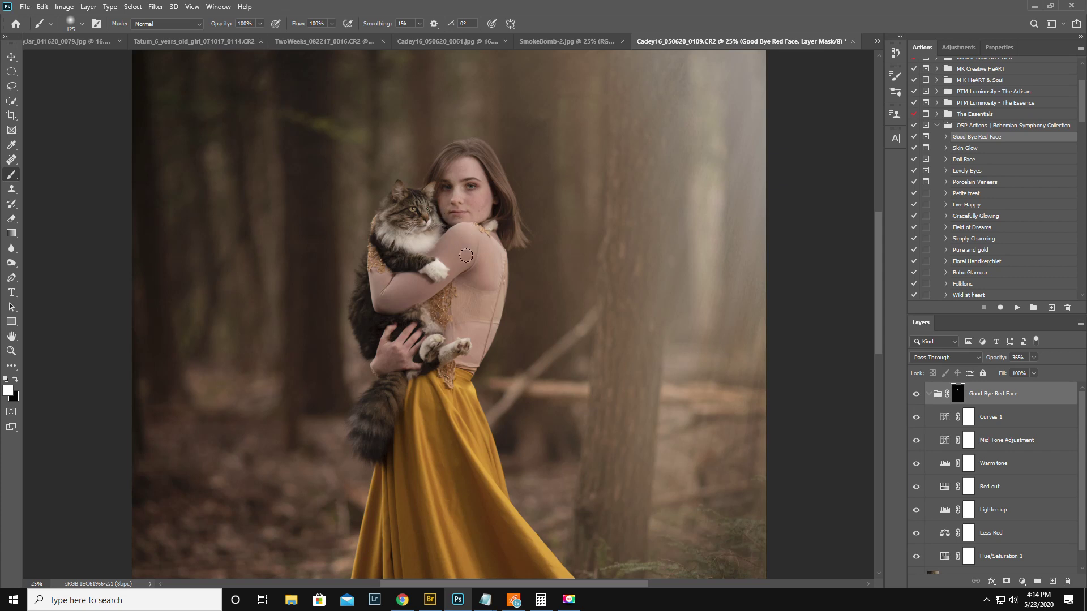
- Paint the redness correction over the woman's arm and back with a 250 px white brush and flatten the image
{"action": "key", "text": "bracketright"}
{"action": "key", "text": "bracketright"}
{"action": "key", "text": "bracketright"}
{"action": "key", "text": "bracketright"}
{"action": "mouse_move", "coordinate": [468, 236]}
{"action": "left_mouse_down"}
{"action": "mouse_move", "coordinate": [409, 297]}
{"action": "mouse_move", "coordinate": [427, 274]}
{"action": "mouse_move", "coordinate": [381, 296]}
{"action": "mouse_move", "coordinate": [377, 267]}
{"action": "mouse_move", "coordinate": [405, 297]}
{"action": "mouse_move", "coordinate": [444, 274]}
{"action": "mouse_move", "coordinate": [479, 278]}
{"action": "mouse_move", "coordinate": [492, 267]}
{"action": "mouse_move", "coordinate": [474, 241]}
{"action": "mouse_move", "coordinate": [448, 251]}
{"action": "mouse_move", "coordinate": [467, 262]}
{"action": "mouse_move", "coordinate": [462, 303]}
{"action": "mouse_move", "coordinate": [493, 284]}
{"action": "mouse_move", "coordinate": [481, 247]}
{"action": "mouse_move", "coordinate": [482, 276]}
{"action": "left_mouse_up"}
{"action": "left_click", "coordinate": [1080, 323]}
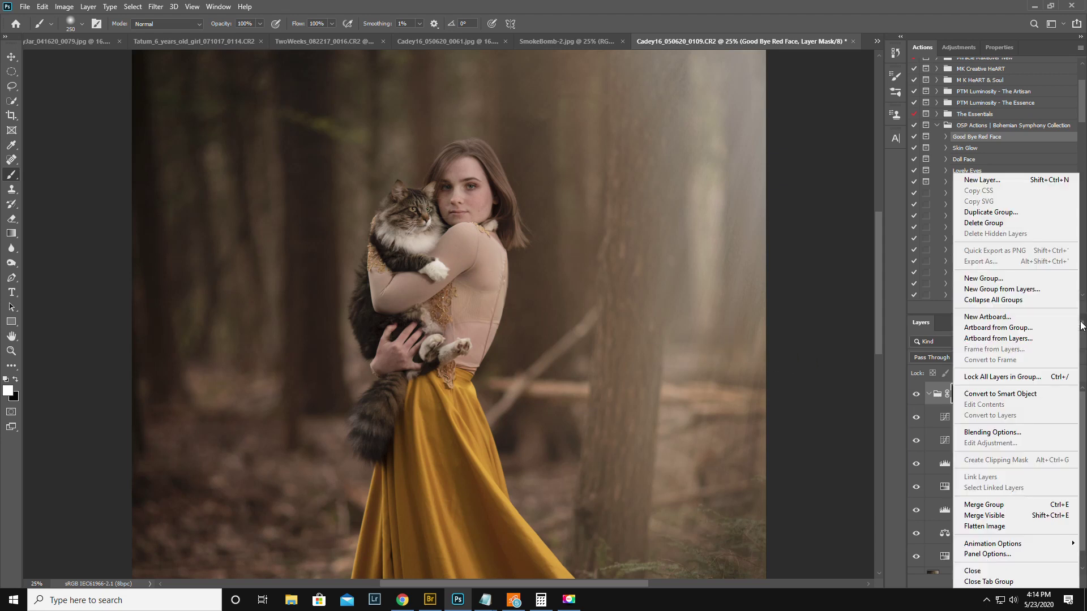
{"action": "left_click", "coordinate": [1013, 527]}
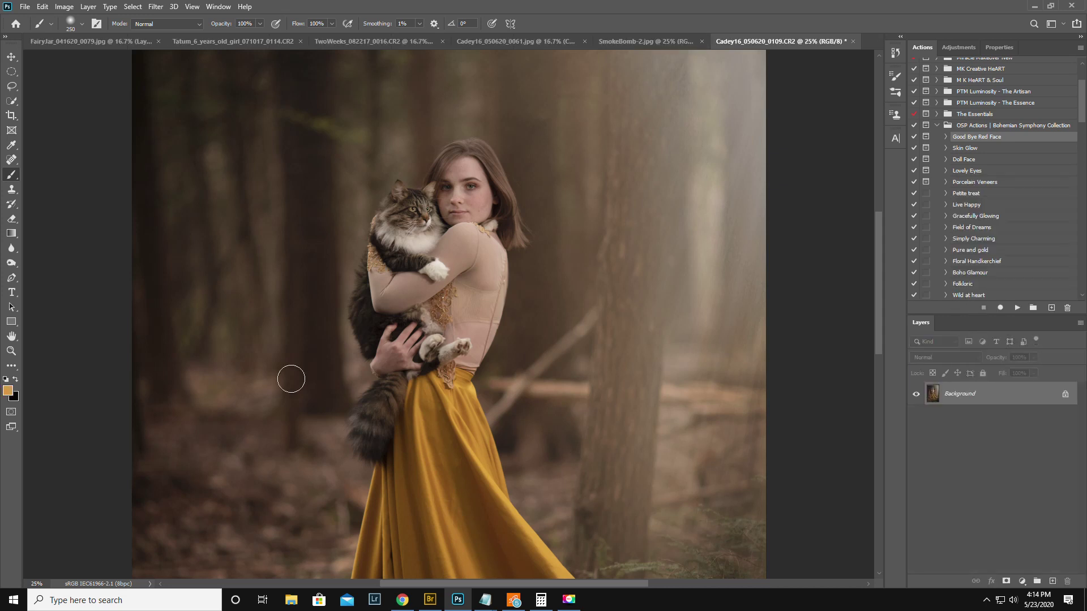
- Remove the blemishes on the woman's cheek and jaw with the Spot Healing Brush in Content-Aware mode
{"action": "left_click", "coordinate": [12, 352]}
{"action": "left_click", "coordinate": [466, 211]}
{"action": "left_click", "coordinate": [465, 211]}
{"action": "left_click", "coordinate": [453, 200]}
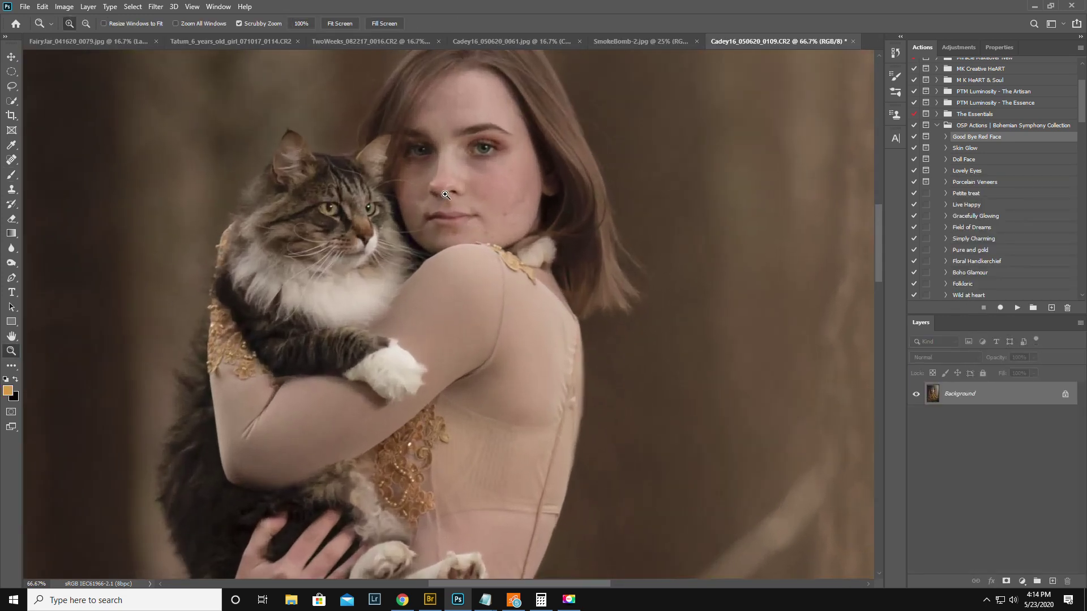
{"action": "scroll", "coordinate": [445, 194], "scroll_direction": "up", "scroll_amount": 1}
{"action": "left_click", "coordinate": [13, 161]}
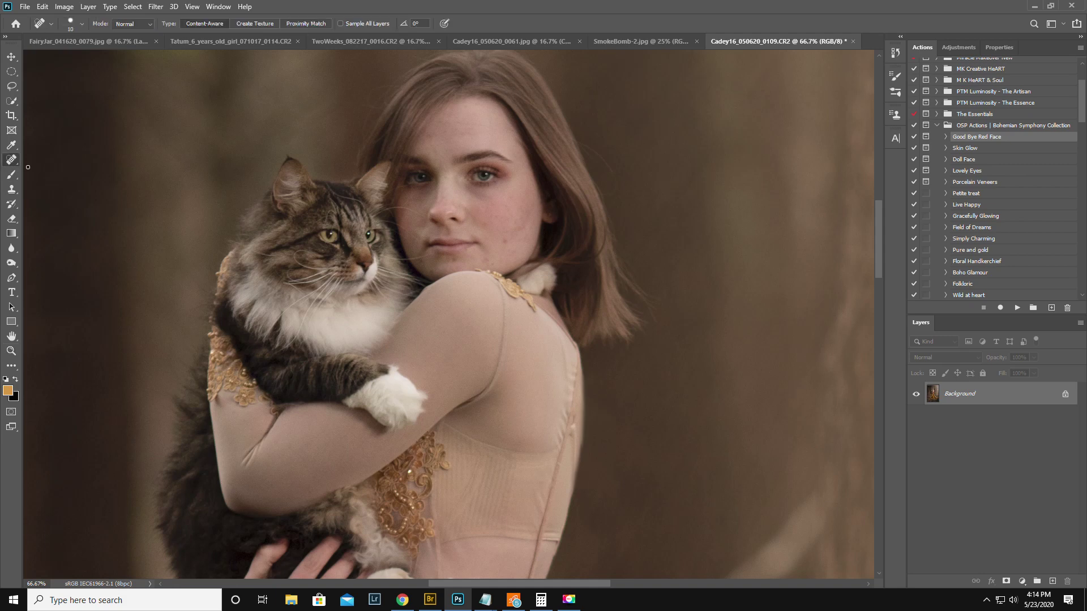
{"action": "key", "text": "bracketright"}
{"action": "key", "text": "bracketright"}
{"action": "left_click", "coordinate": [511, 251]}
{"action": "left_click", "coordinate": [509, 214]}
{"action": "left_click", "coordinate": [485, 210]}
{"action": "left_click_drag", "start_coordinate": [521, 241], "coordinate": [522, 235]}
- Run the deep woods action from the campfire action set on the flattened photo
{"action": "left_click", "coordinate": [10, 351]}
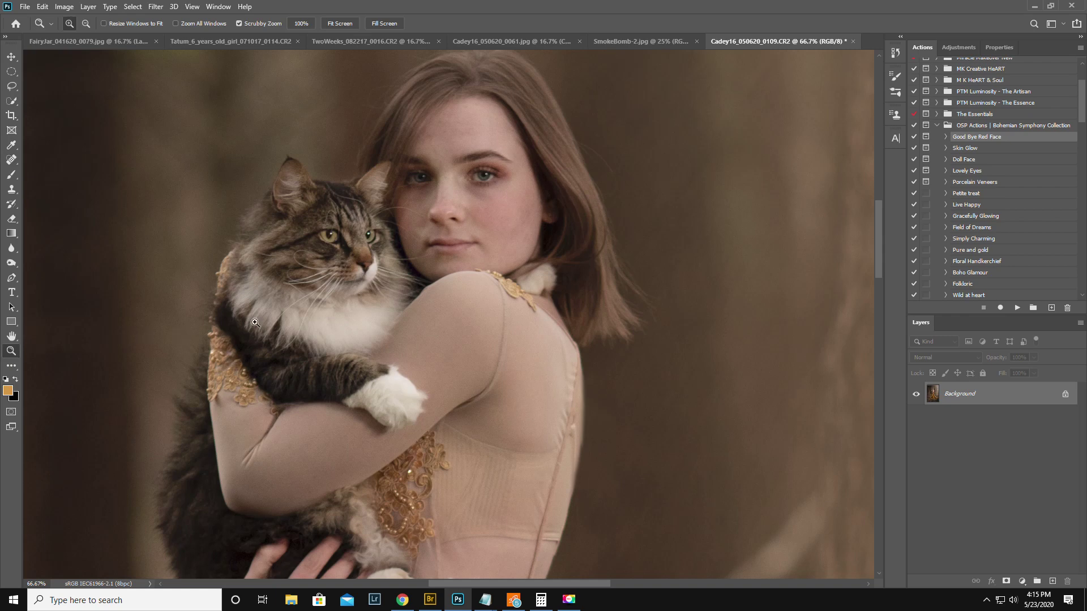
{"action": "left_click", "coordinate": [297, 317], "text": "alt"}
{"action": "left_click", "coordinate": [297, 317], "text": "alt"}
{"action": "left_click", "coordinate": [294, 319], "text": "alt"}
{"action": "left_click", "coordinate": [288, 321], "text": "alt"}
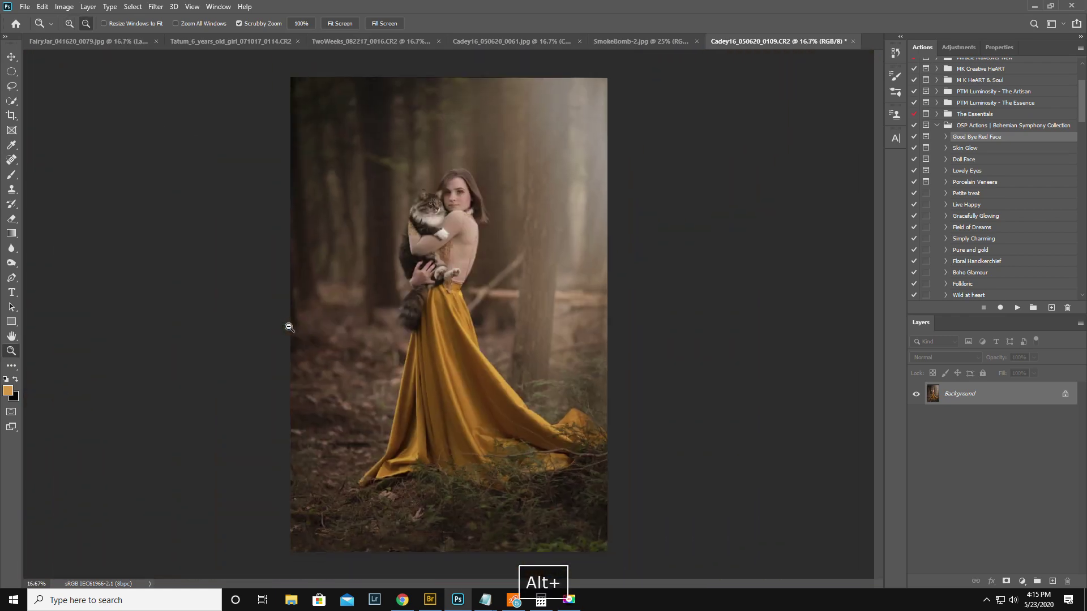
{"action": "left_click", "coordinate": [936, 125]}
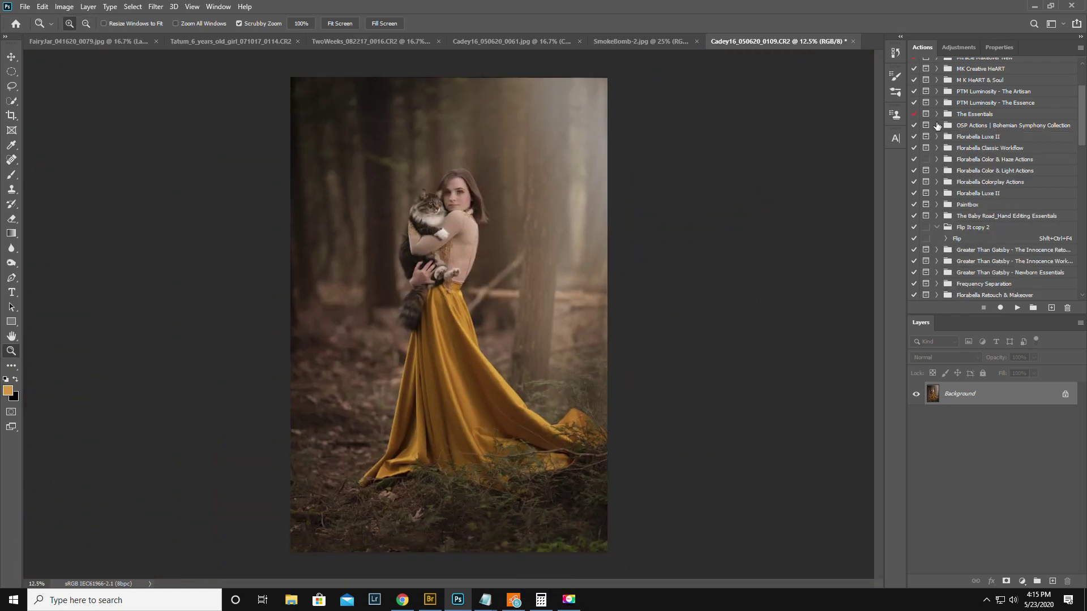
{"action": "scroll", "coordinate": [1013, 173], "scroll_direction": "down", "scroll_amount": 5}
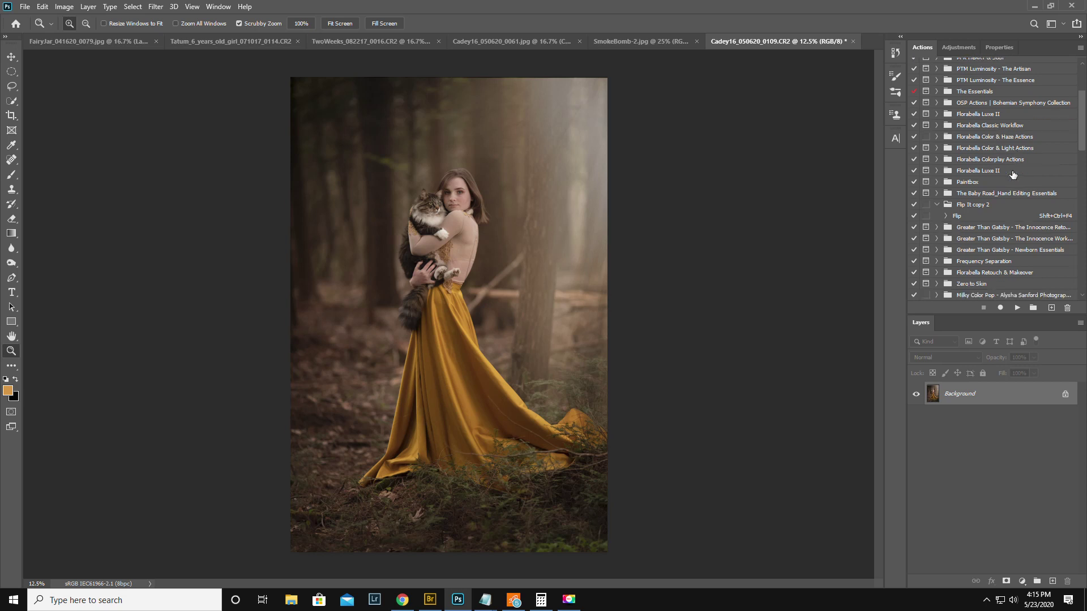
{"action": "scroll", "coordinate": [1013, 174], "scroll_direction": "down", "scroll_amount": 2}
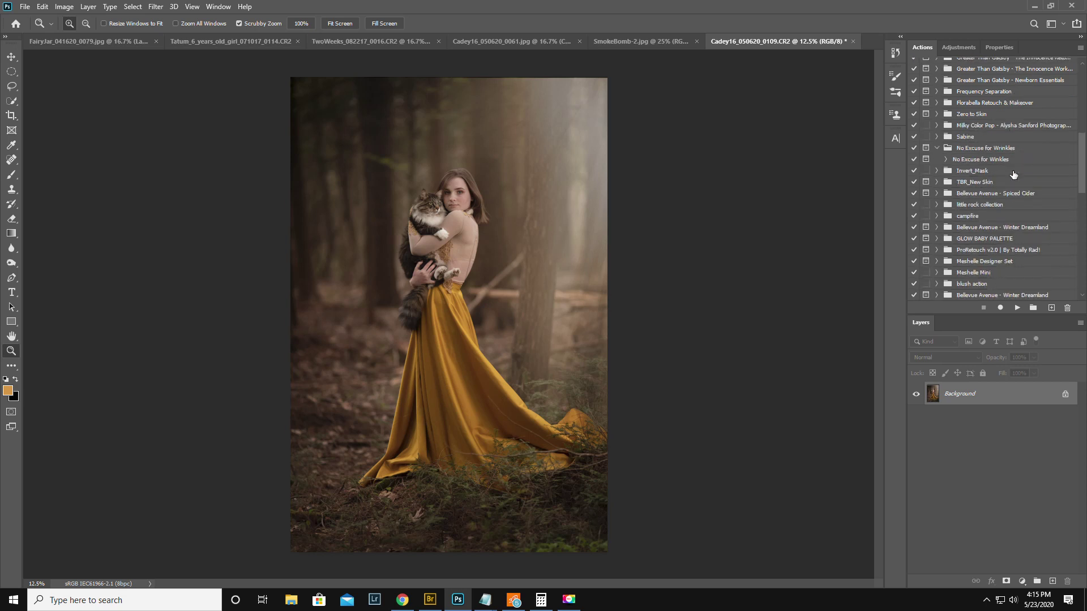
{"action": "left_click", "coordinate": [936, 217]}
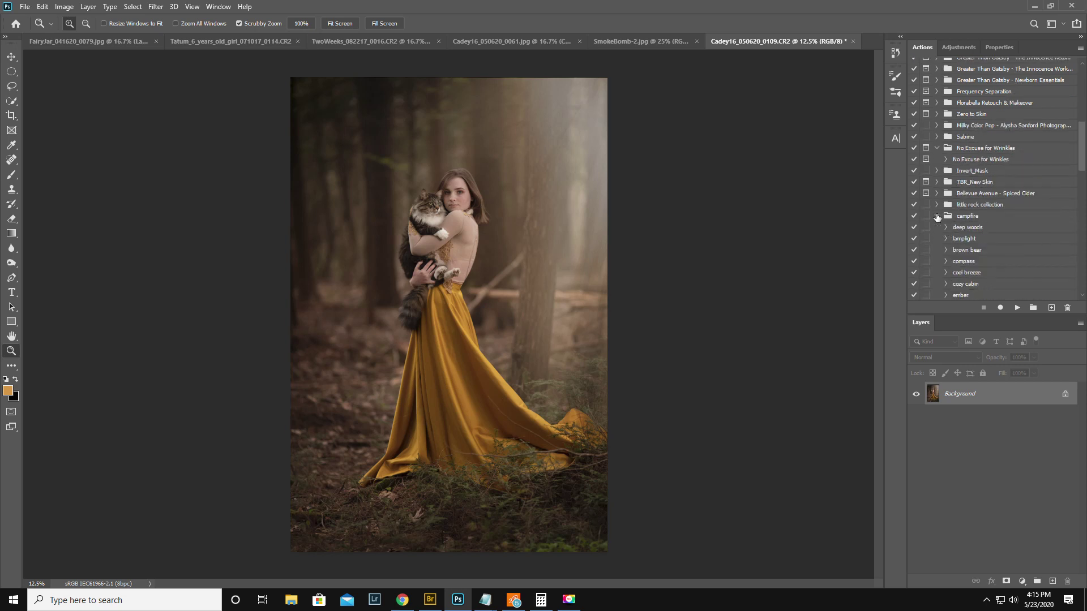
{"action": "left_click", "coordinate": [972, 228]}
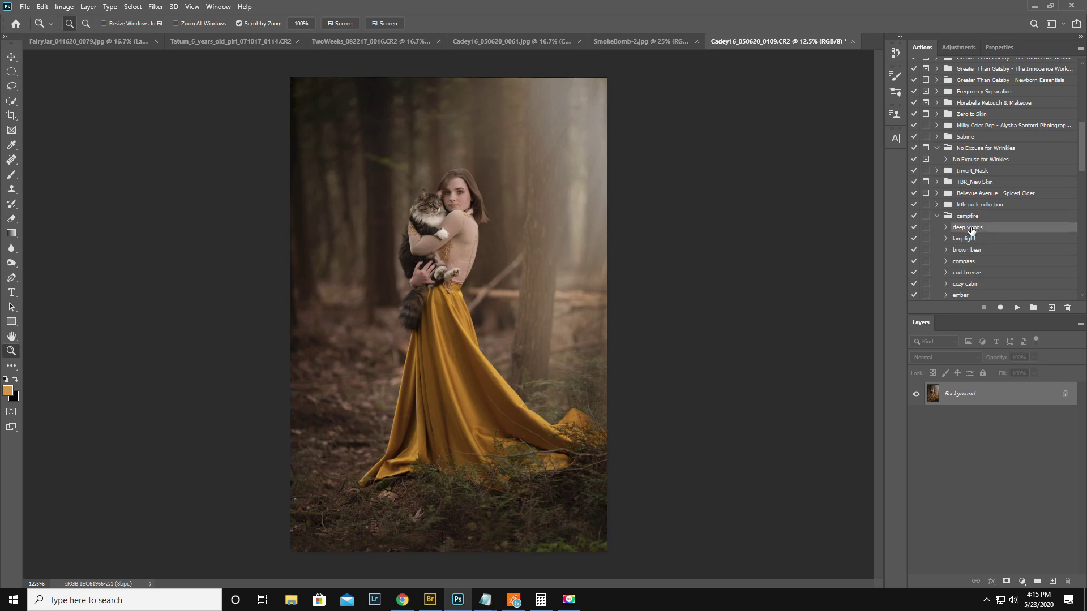
{"action": "left_click", "coordinate": [1017, 308]}
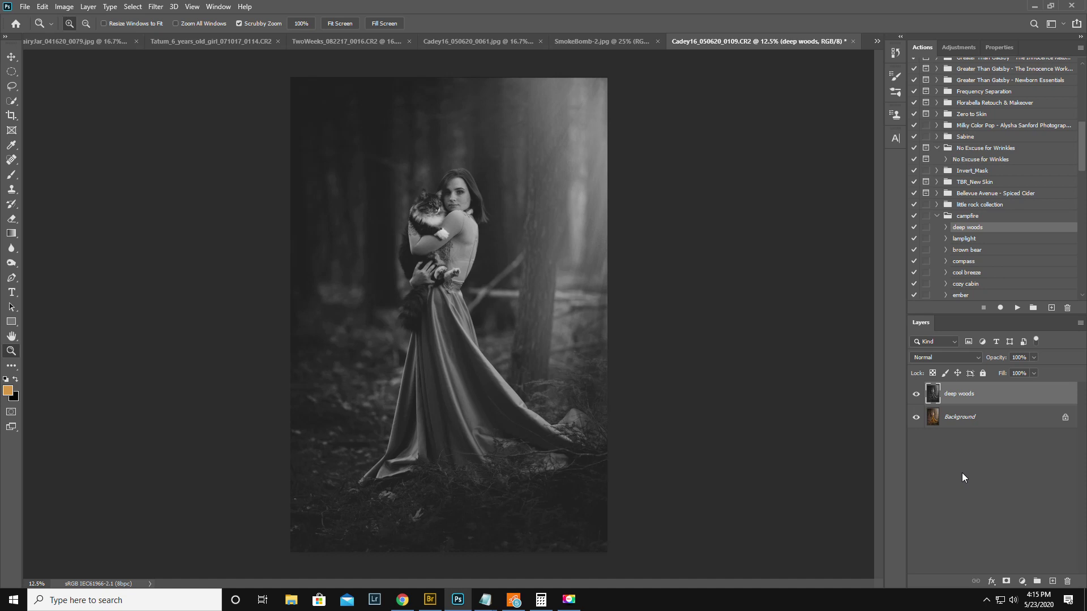
- Delete the deep woods layer and run the brown bear action from the campfire set on the photo
{"action": "key", "text": "Delete"}
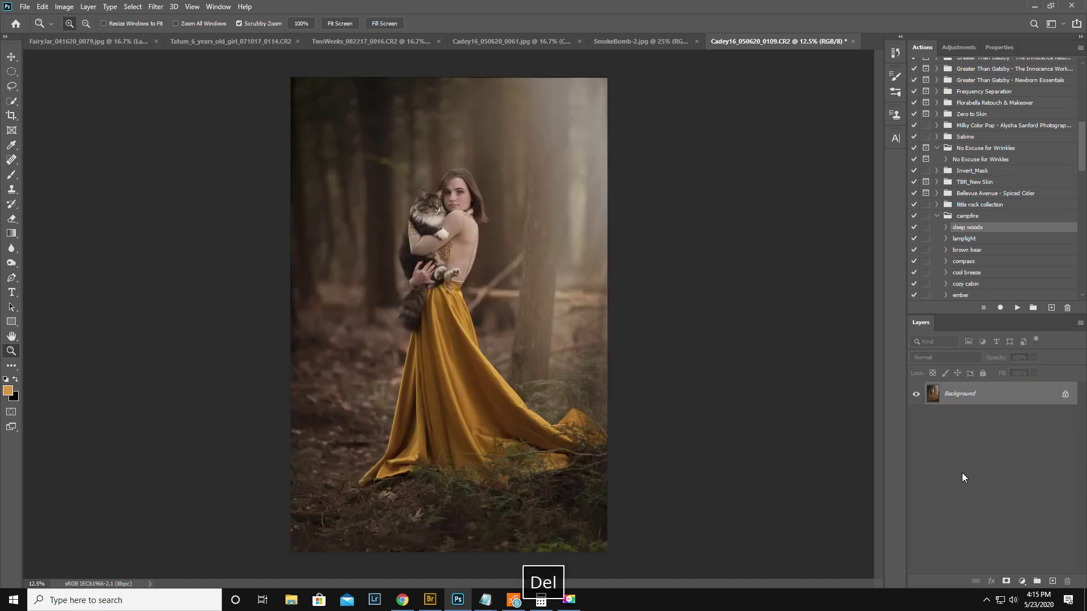
{"action": "left_click", "coordinate": [977, 251]}
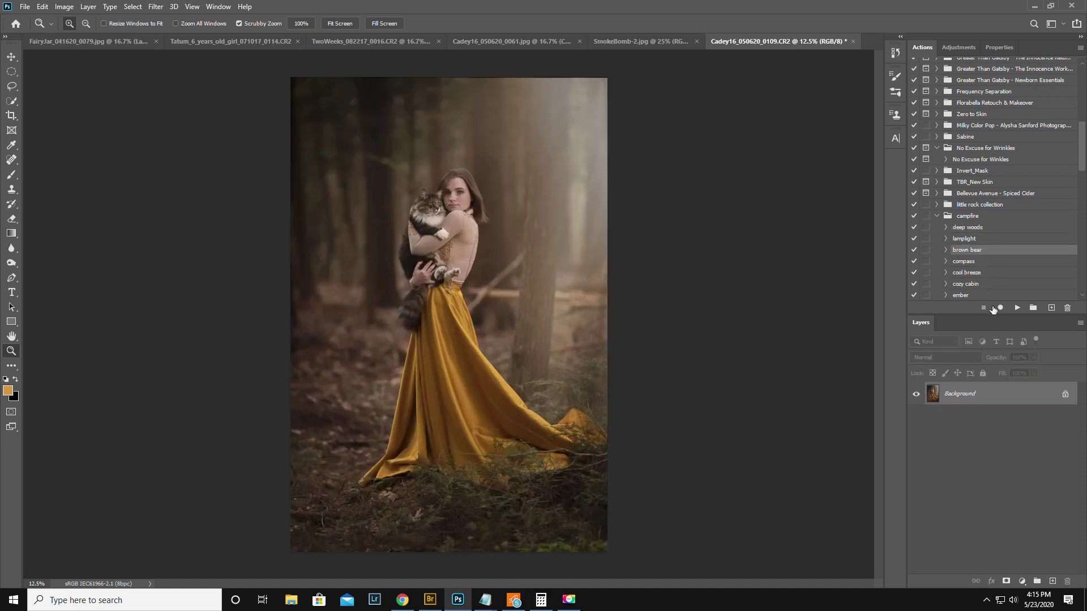
{"action": "left_click", "coordinate": [1017, 307]}
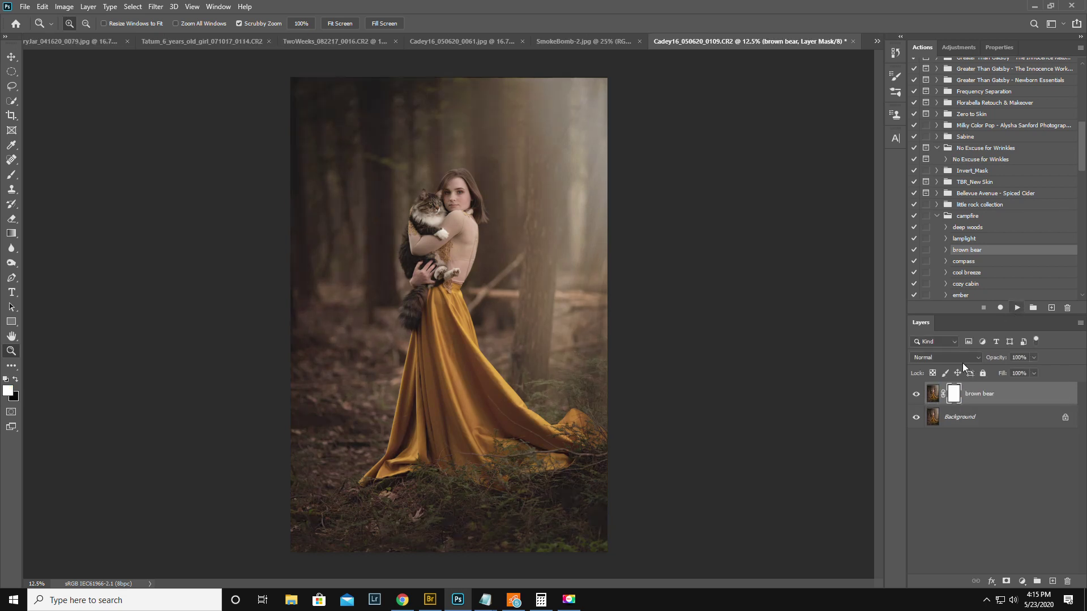
- Compare the photo with and without the brown bear layer, leaving the layer hidden
{"action": "left_click", "coordinate": [915, 394]}
{"action": "left_click", "coordinate": [915, 394]}
{"action": "left_click", "coordinate": [916, 395]}
{"action": "left_click", "coordinate": [916, 395]}
{"action": "left_click", "coordinate": [916, 395]}
{"action": "left_click", "coordinate": [915, 395]}
{"action": "left_click", "coordinate": [916, 395]}
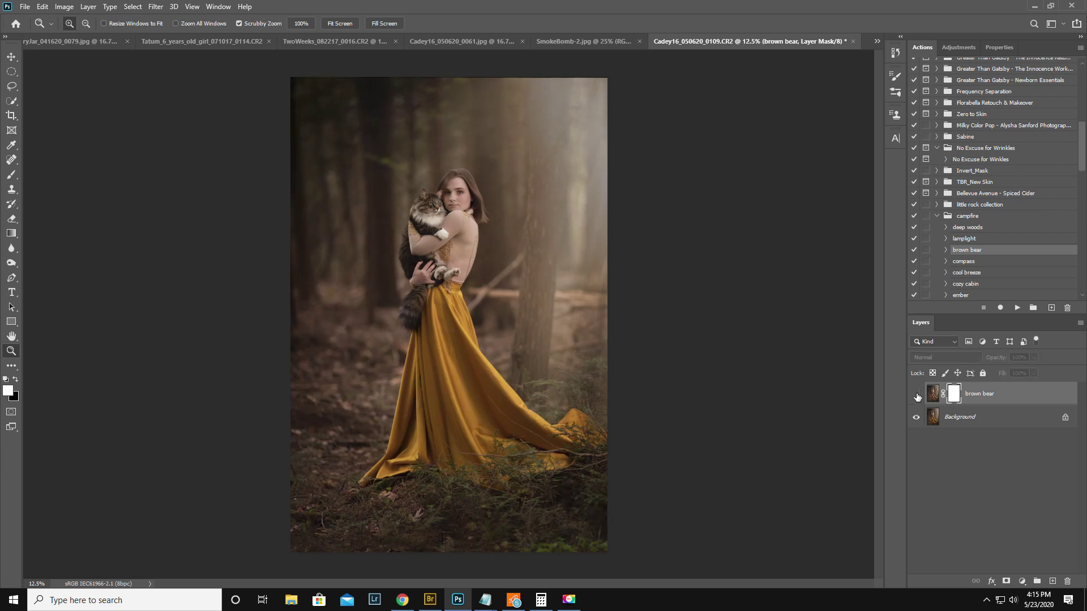
- Run the ember action from the campfire set, continuing past the unavailable Camera Raw Filter command
{"action": "scroll", "coordinate": [999, 295], "scroll_direction": "down", "scroll_amount": 3}
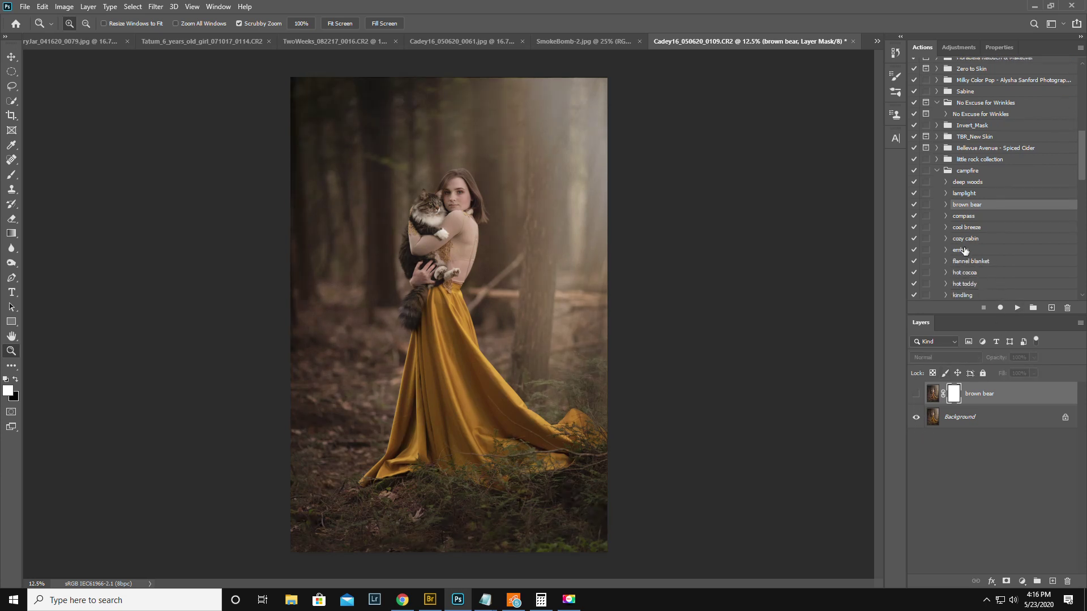
{"action": "left_click", "coordinate": [964, 251]}
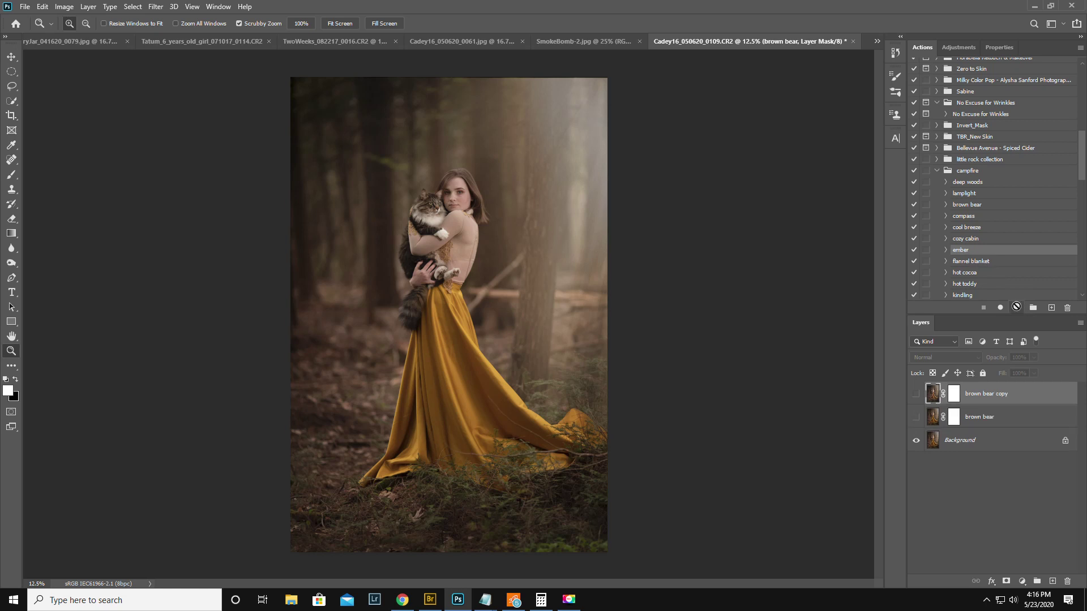
{"action": "left_click", "coordinate": [1016, 307]}
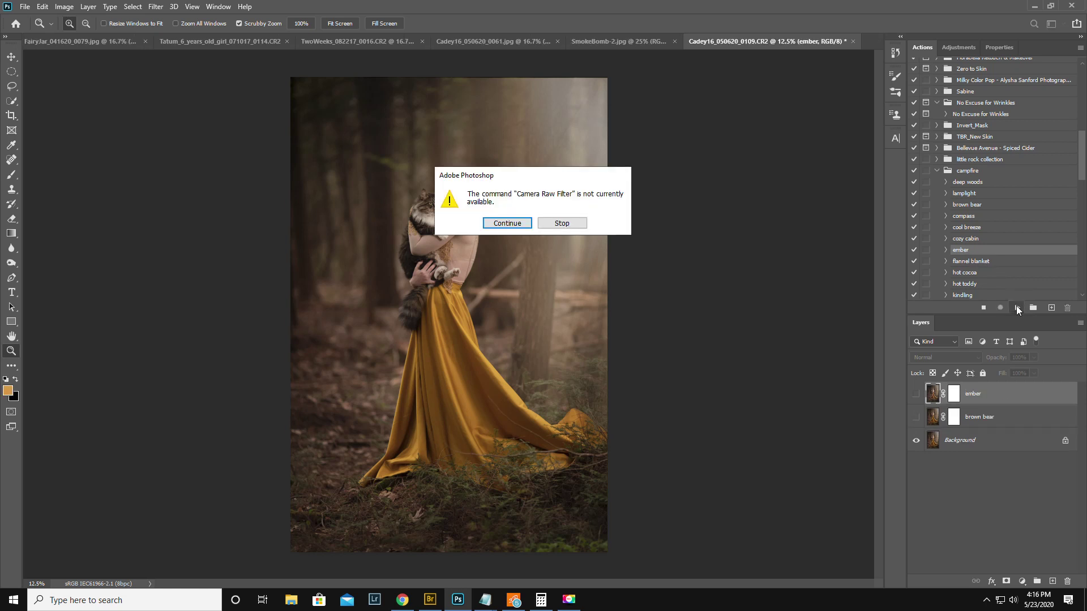
{"action": "left_click", "coordinate": [504, 226]}
{"action": "left_click", "coordinate": [504, 226]}
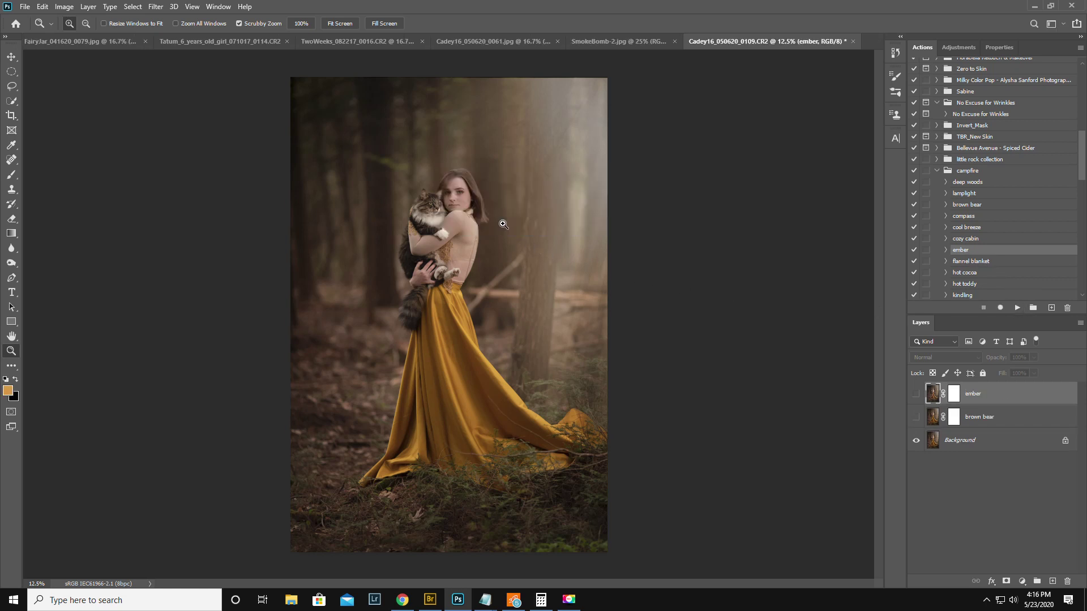
- Compare the ember and brown bear layers against the original photo, leaving both hidden
{"action": "left_click", "coordinate": [916, 396]}
{"action": "left_click", "coordinate": [914, 417]}
{"action": "left_click", "coordinate": [915, 417]}
{"action": "left_click", "coordinate": [916, 396]}
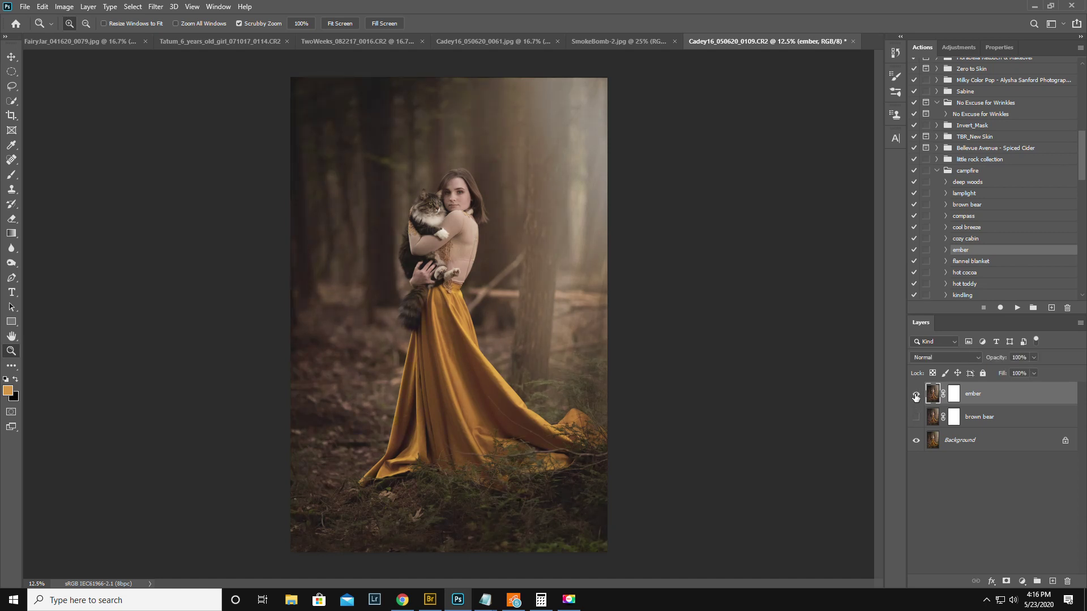
{"action": "left_click", "coordinate": [915, 396]}
- Run the Fall Colors action from The Fall Collection set and dismiss its instruction message
{"action": "scroll", "coordinate": [966, 225], "scroll_direction": "down", "scroll_amount": 4}
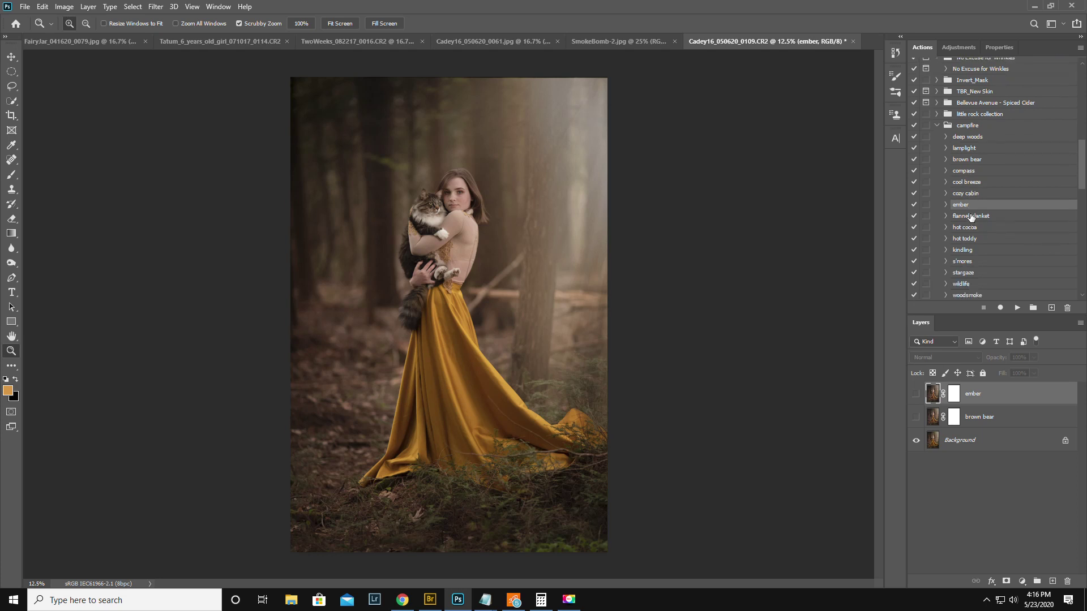
{"action": "scroll", "coordinate": [970, 217], "scroll_direction": "down", "scroll_amount": 3}
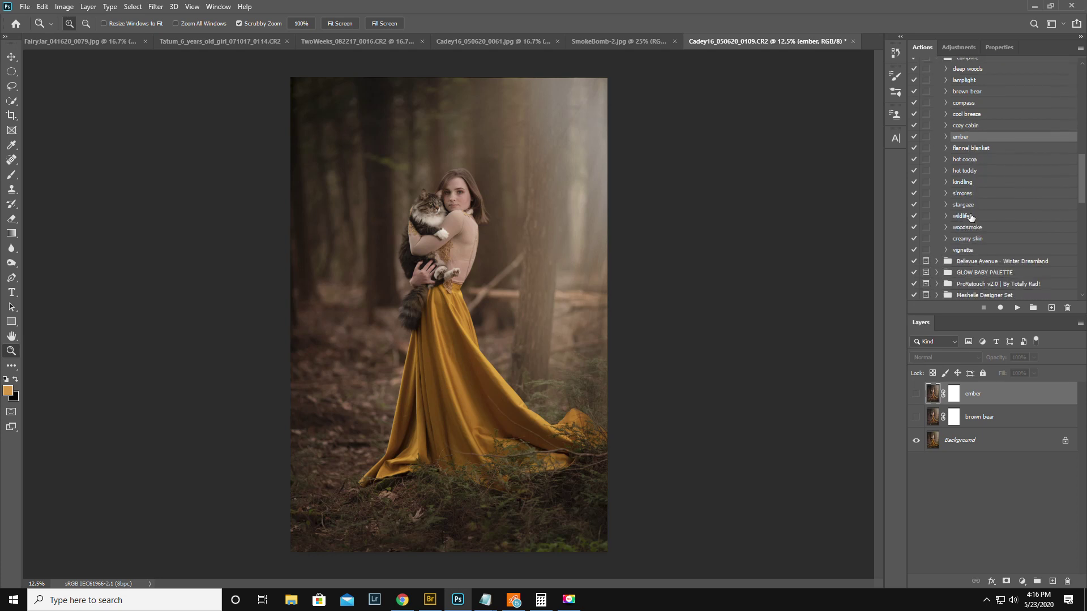
{"action": "scroll", "coordinate": [970, 217], "scroll_direction": "down", "scroll_amount": 1}
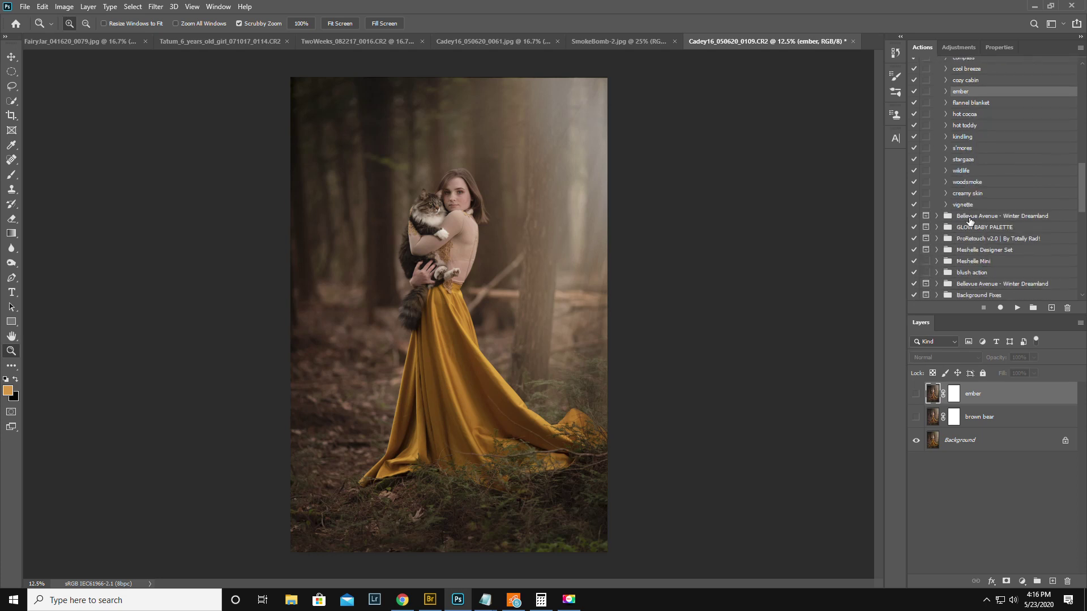
{"action": "scroll", "coordinate": [978, 279], "scroll_direction": "down", "scroll_amount": 1}
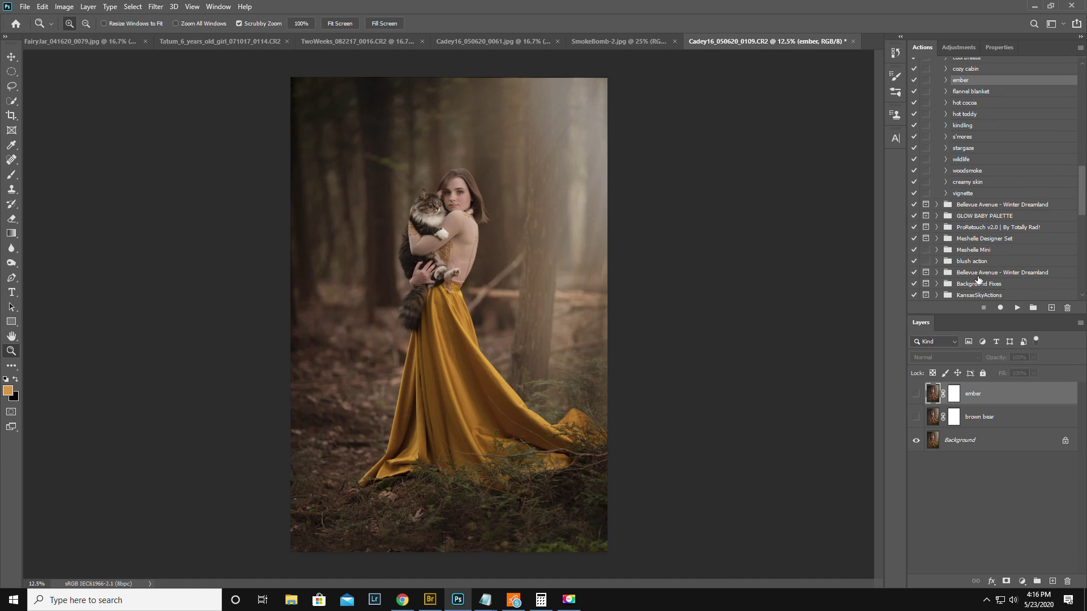
{"action": "scroll", "coordinate": [993, 267], "scroll_direction": "down", "scroll_amount": 3}
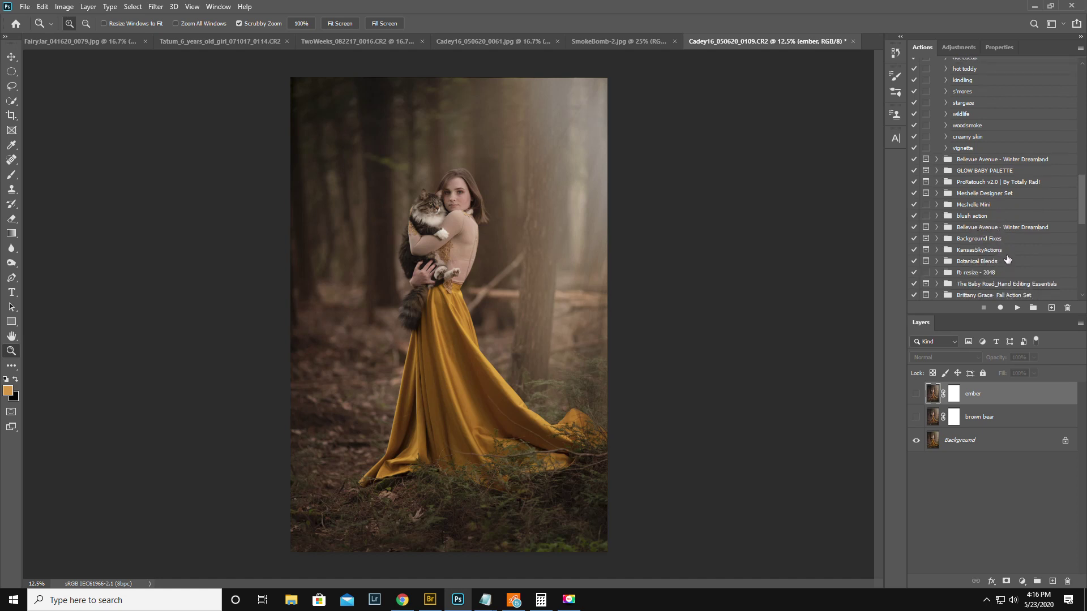
{"action": "scroll", "coordinate": [1005, 262], "scroll_direction": "down", "scroll_amount": 2}
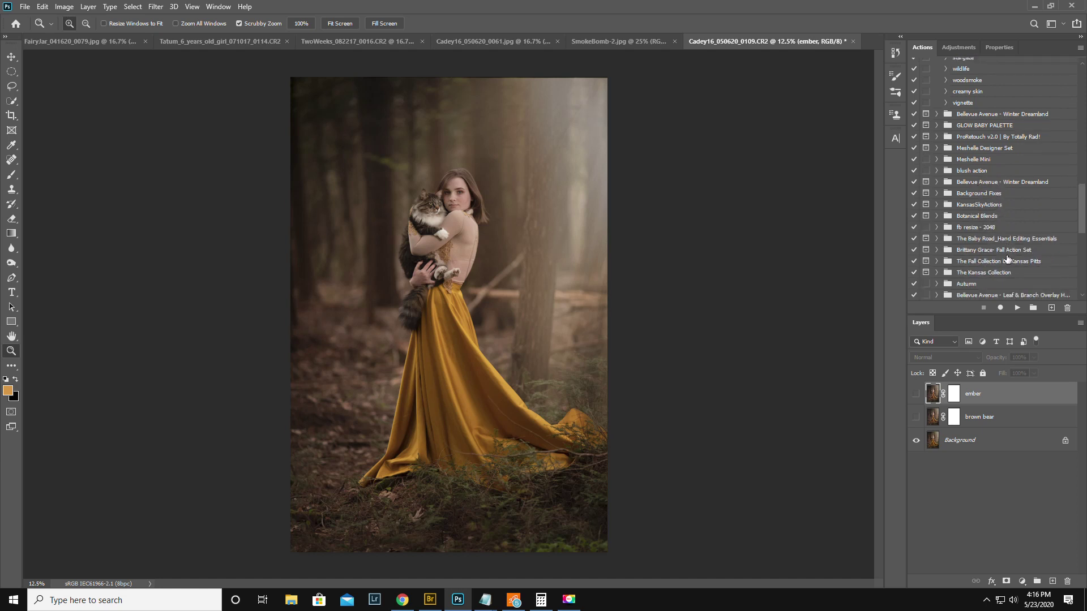
{"action": "left_click", "coordinate": [936, 262]}
{"action": "scroll", "coordinate": [973, 247], "scroll_direction": "down", "scroll_amount": 5}
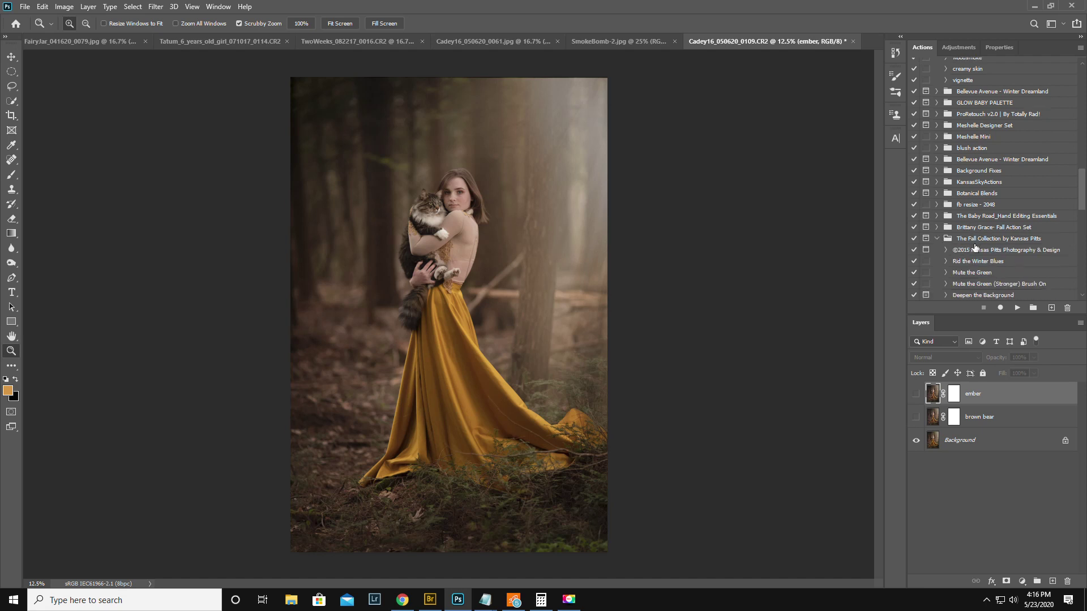
{"action": "scroll", "coordinate": [975, 249], "scroll_direction": "down", "scroll_amount": 1}
{"action": "left_click", "coordinate": [969, 262]}
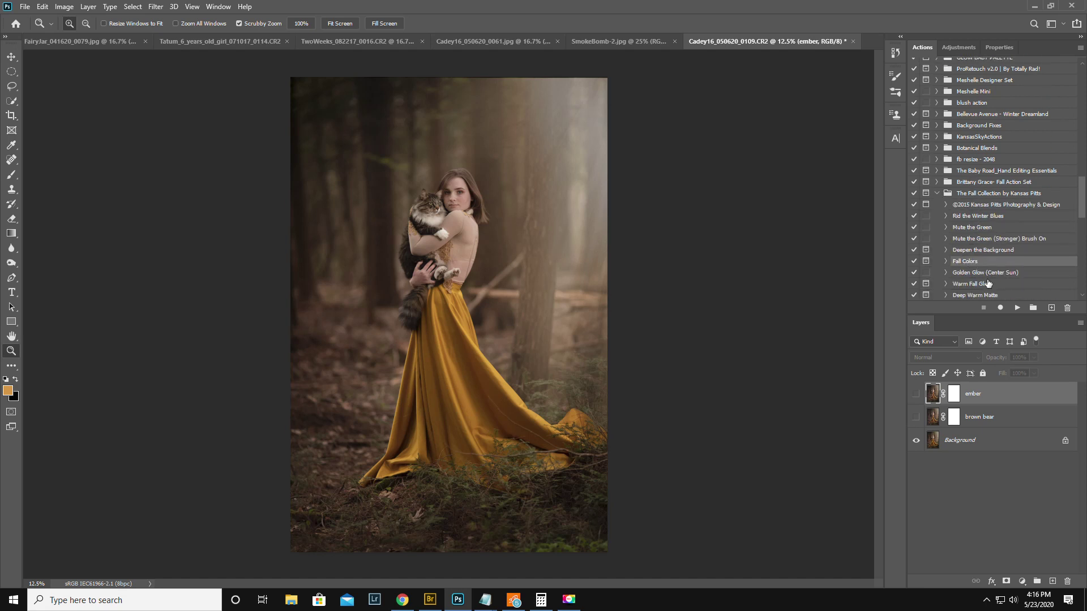
{"action": "left_click", "coordinate": [1017, 308]}
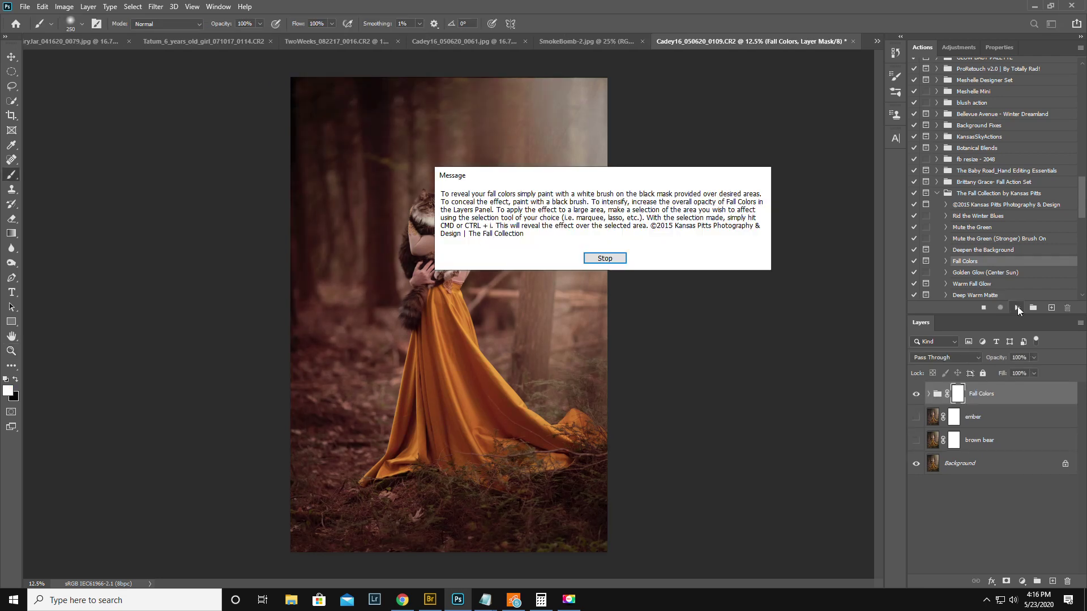
{"action": "left_click", "coordinate": [620, 258]}
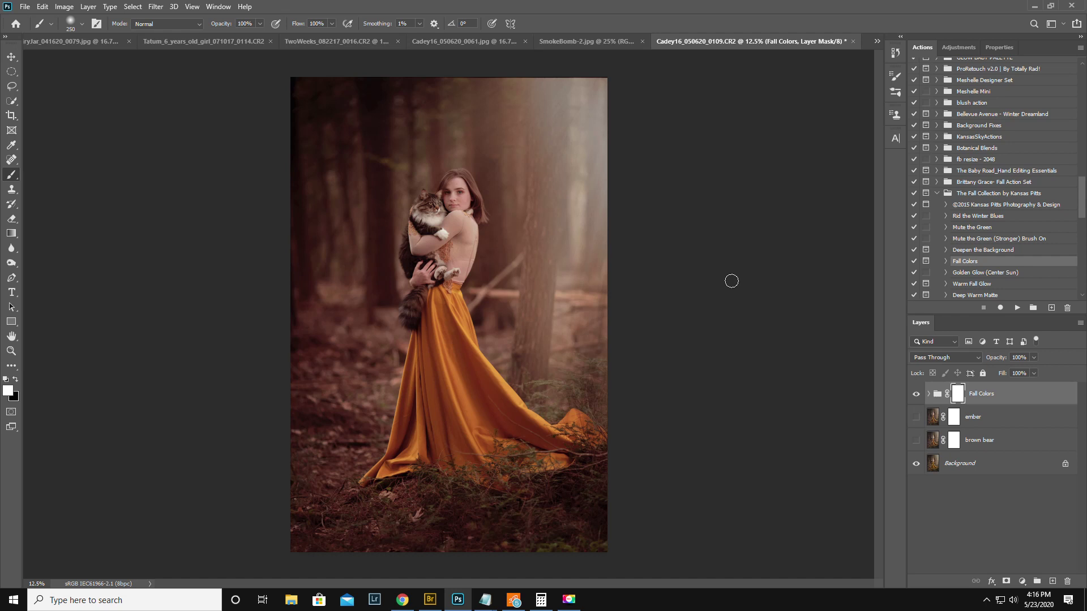
- Hide Glow, Deepen, Neutrals, Blues and Yellows in the Fall Colors group, keeping only Reds, and compare the photo with and without the group
{"action": "left_click", "coordinate": [929, 394]}
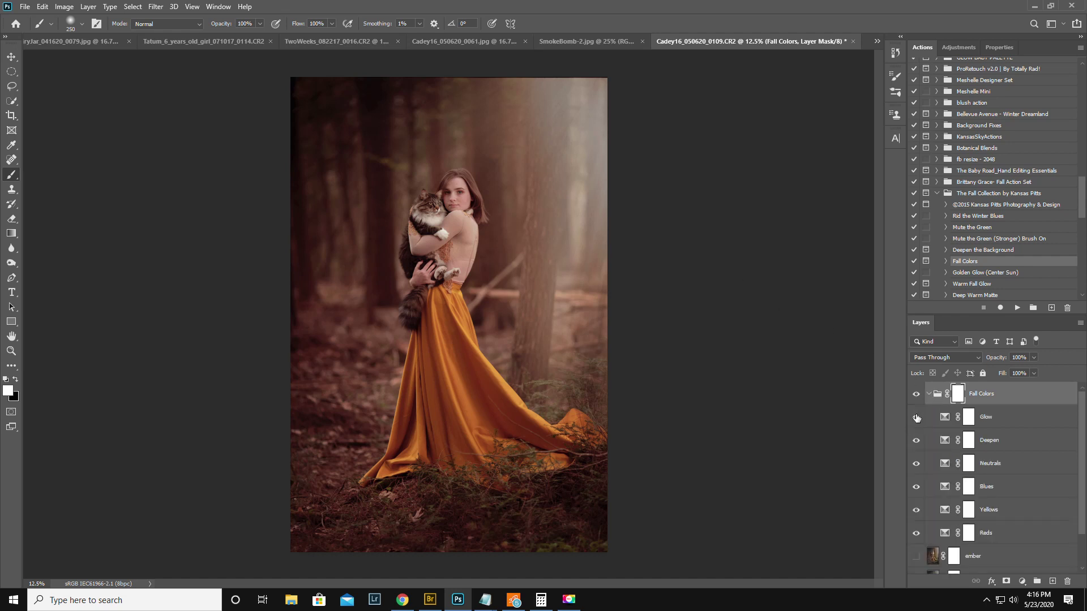
{"action": "left_click", "coordinate": [916, 417]}
{"action": "left_click", "coordinate": [915, 441]}
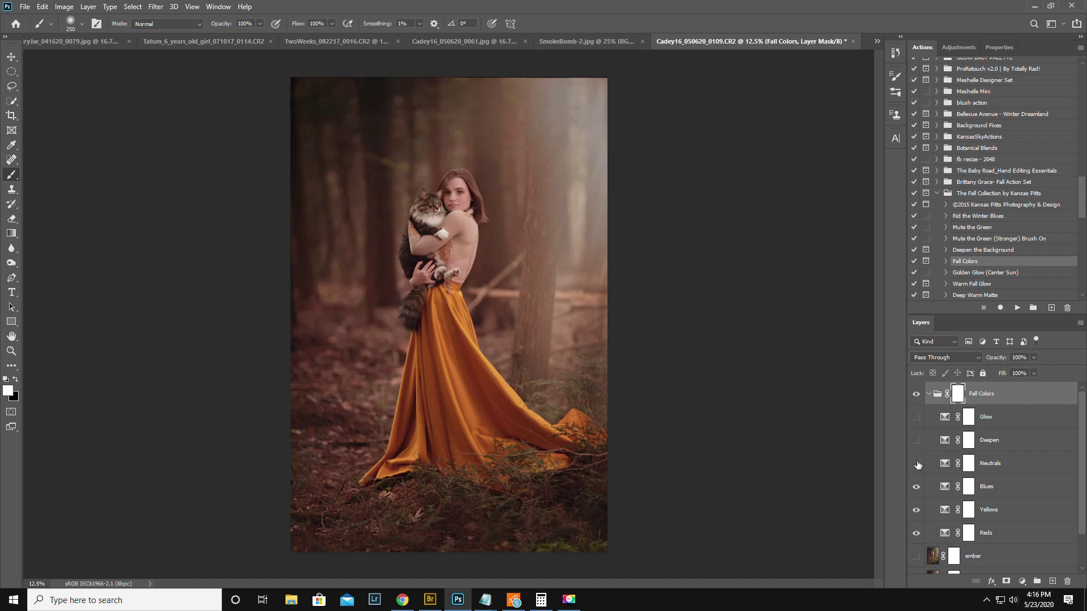
{"action": "left_click", "coordinate": [917, 463]}
{"action": "left_click", "coordinate": [916, 487]}
{"action": "left_click", "coordinate": [916, 510]}
{"action": "left_click", "coordinate": [918, 533]}
{"action": "left_click", "coordinate": [916, 533]}
{"action": "scroll", "coordinate": [918, 530], "scroll_direction": "down", "scroll_amount": 2}
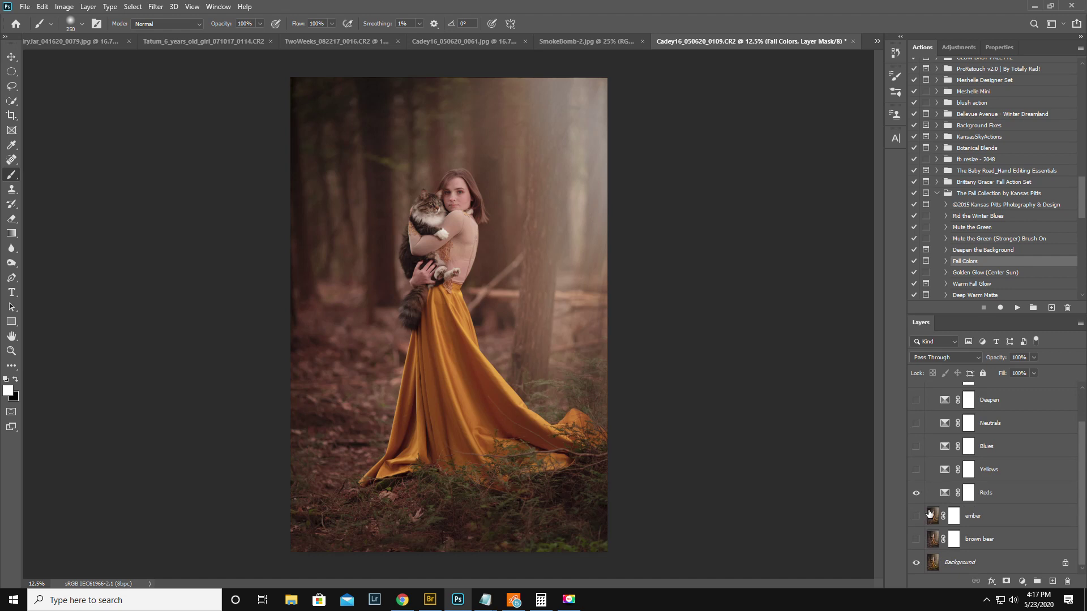
{"action": "scroll", "coordinate": [929, 513], "scroll_direction": "up", "scroll_amount": 2}
{"action": "left_click", "coordinate": [929, 395]}
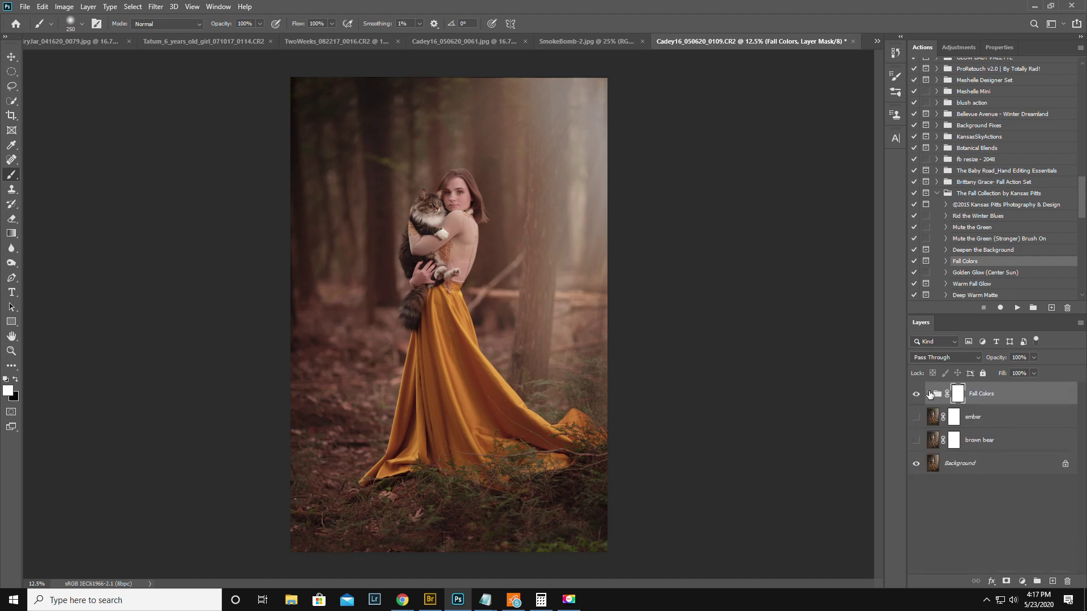
{"action": "left_click", "coordinate": [917, 396]}
{"action": "left_click", "coordinate": [916, 396]}
{"action": "left_click", "coordinate": [916, 396]}
- Mask the Fall Colors effect off the woman and cat with a black 700 px brush at 33% opacity
{"action": "key", "text": "x"}
{"action": "key", "text": "bracketright"}
{"action": "key", "text": "bracketright"}
{"action": "key", "text": "bracketright"}
{"action": "key", "text": "bracketright"}
{"action": "key", "text": "bracketright"}
{"action": "key", "text": "bracketright"}
{"action": "key", "text": "bracketright"}
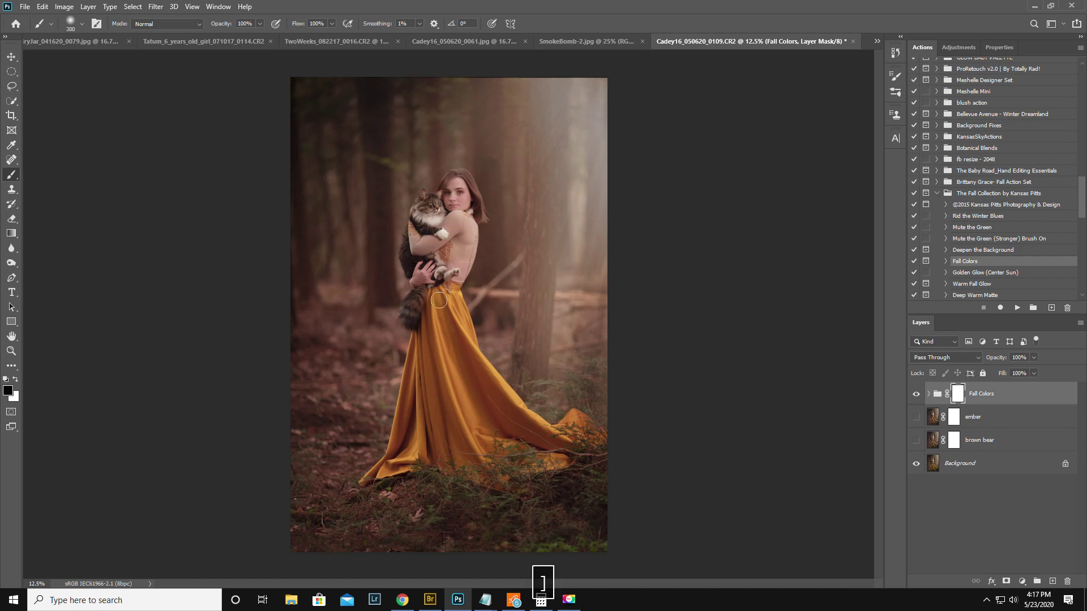
{"action": "key", "text": "bracketright"}
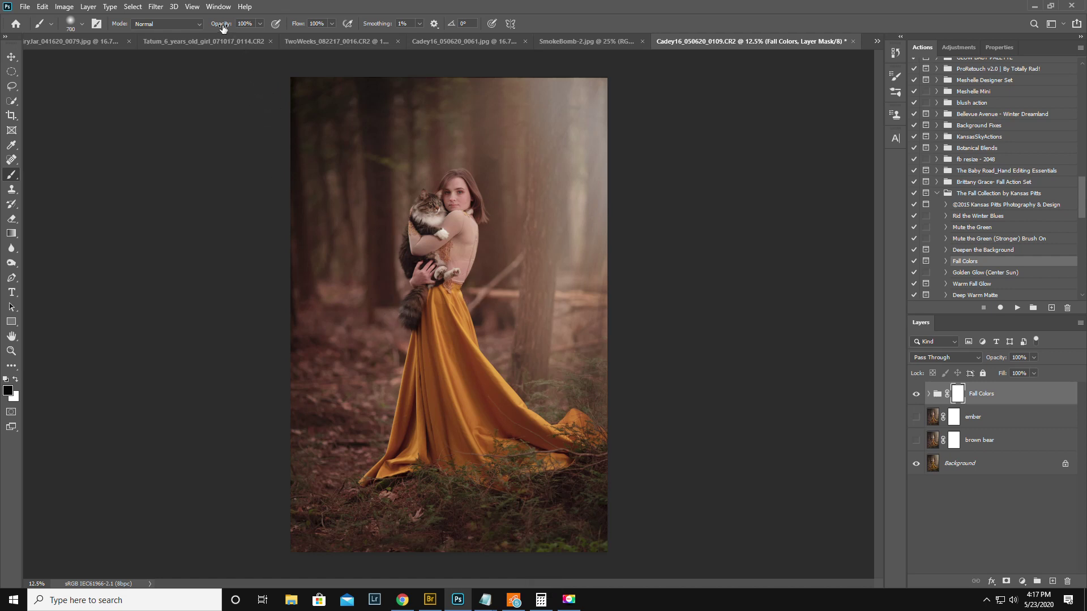
{"action": "left_click_drag", "start_coordinate": [222, 26], "coordinate": [187, 39]}
{"action": "mouse_move", "coordinate": [451, 194]}
{"action": "left_mouse_down"}
{"action": "mouse_move", "coordinate": [434, 256]}
{"action": "mouse_move", "coordinate": [446, 232]}
{"action": "mouse_move", "coordinate": [448, 267]}
{"action": "mouse_move", "coordinate": [453, 230]}
{"action": "mouse_move", "coordinate": [442, 314]}
{"action": "mouse_move", "coordinate": [461, 386]}
{"action": "mouse_move", "coordinate": [451, 360]}
{"action": "mouse_move", "coordinate": [546, 448]}
{"action": "mouse_move", "coordinate": [513, 424]}
{"action": "mouse_move", "coordinate": [619, 426]}
{"action": "mouse_move", "coordinate": [545, 450]}
{"action": "mouse_move", "coordinate": [471, 454]}
{"action": "mouse_move", "coordinate": [536, 454]}
{"action": "mouse_move", "coordinate": [388, 466]}
{"action": "mouse_move", "coordinate": [436, 324]}
{"action": "mouse_move", "coordinate": [446, 452]}
{"action": "mouse_move", "coordinate": [449, 284]}
{"action": "mouse_move", "coordinate": [514, 461]}
{"action": "mouse_move", "coordinate": [477, 406]}
{"action": "mouse_move", "coordinate": [605, 440]}
{"action": "mouse_move", "coordinate": [386, 461]}
{"action": "mouse_move", "coordinate": [410, 422]}
{"action": "mouse_move", "coordinate": [419, 304]}
{"action": "mouse_move", "coordinate": [442, 290]}
{"action": "mouse_move", "coordinate": [420, 417]}
{"action": "mouse_move", "coordinate": [438, 198]}
{"action": "mouse_move", "coordinate": [428, 213]}
{"action": "mouse_move", "coordinate": [454, 186]}
{"action": "mouse_move", "coordinate": [470, 244]}
{"action": "mouse_move", "coordinate": [446, 241]}
{"action": "mouse_move", "coordinate": [482, 208]}
{"action": "mouse_move", "coordinate": [421, 344]}
{"action": "mouse_move", "coordinate": [448, 290]}
{"action": "mouse_move", "coordinate": [491, 429]}
{"action": "mouse_move", "coordinate": [427, 290]}
{"action": "left_mouse_up"}
{"action": "left_click", "coordinate": [915, 395]}
- Enlarge the black brush to 2600 px and fade the Fall Colors effect around the woman on the group's mask
{"action": "key", "text": "bracketright"}
{"action": "key", "text": "bracketright"}
{"action": "key", "text": "bracketright"}
{"action": "key", "text": "bracketright"}
{"action": "key", "text": "bracketright"}
{"action": "key", "text": "bracketright"}
{"action": "key", "text": "bracketright"}
{"action": "key", "text": "bracketright"}
{"action": "key", "text": "bracketright"}
{"action": "key", "text": "bracketright"}
{"action": "key", "text": "bracketright"}
{"action": "key", "text": "bracketright"}
{"action": "key", "text": "bracketright"}
{"action": "key", "text": "bracketright"}
{"action": "key", "text": "bracketright"}
{"action": "key", "text": "bracketright"}
{"action": "key", "text": "bracketright"}
{"action": "key", "text": "bracketright"}
{"action": "key", "text": "bracketright"}
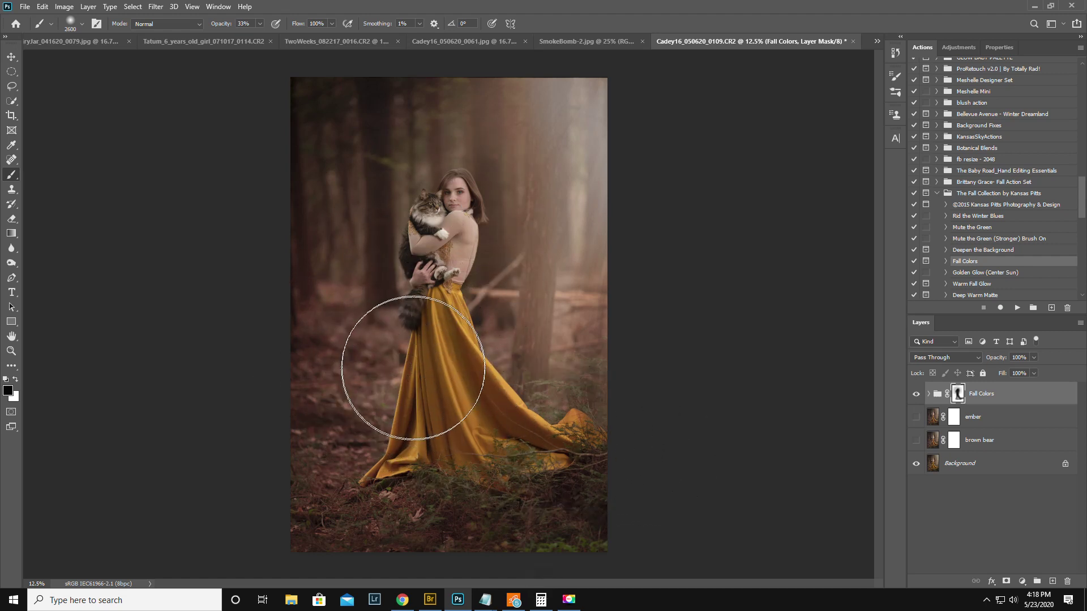
- Delete the hidden brown bear layer
{"action": "left_click", "coordinate": [918, 442]}
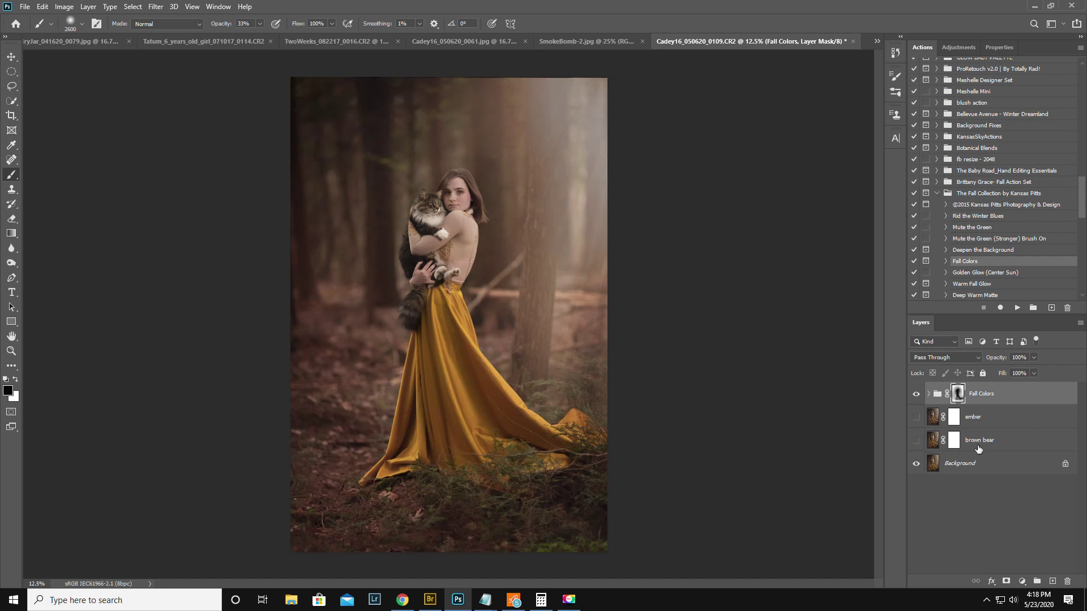
{"action": "left_click", "coordinate": [1010, 441]}
{"action": "key", "text": "Delete"}
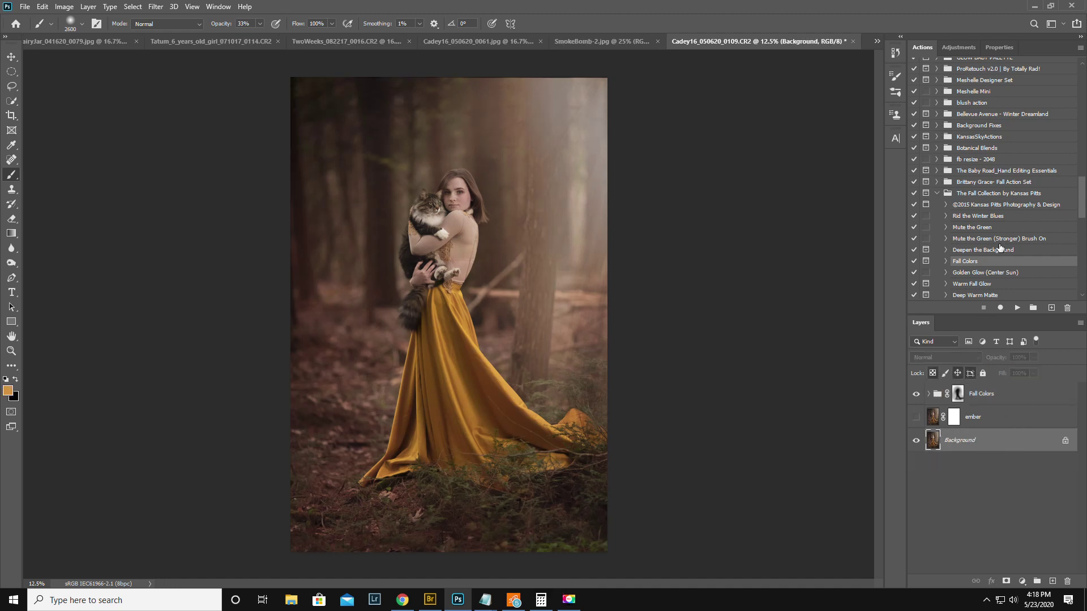
- Run the Warmth action above the Background, set its layer opacity to 28%, and compare the photo with and without it
{"action": "left_click", "coordinate": [969, 285]}
{"action": "scroll", "coordinate": [982, 272], "scroll_direction": "down", "scroll_amount": 3}
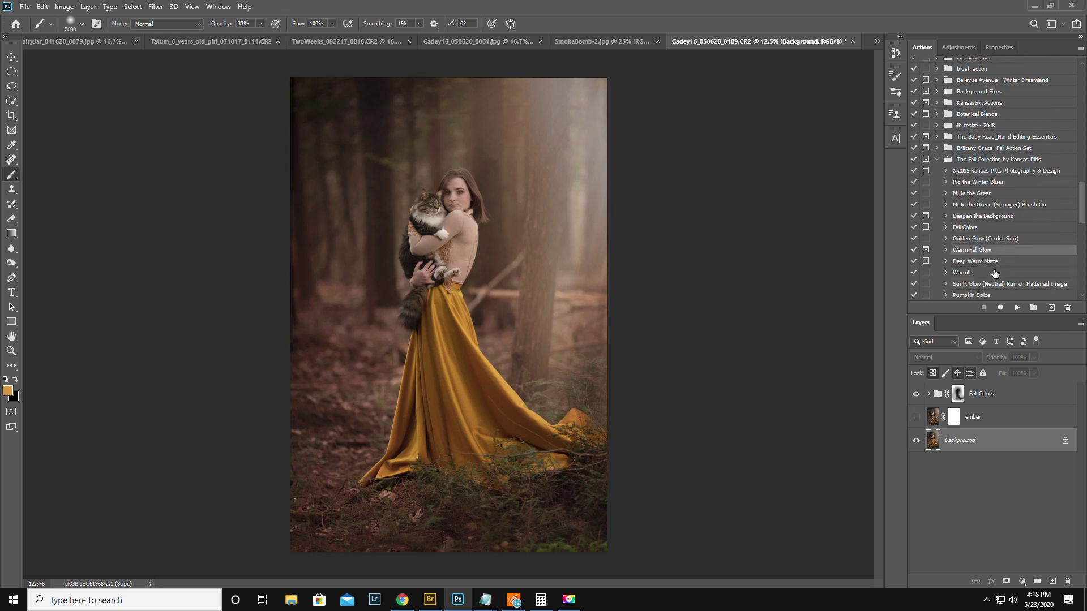
{"action": "left_click", "coordinate": [972, 273]}
{"action": "left_click", "coordinate": [1017, 309]}
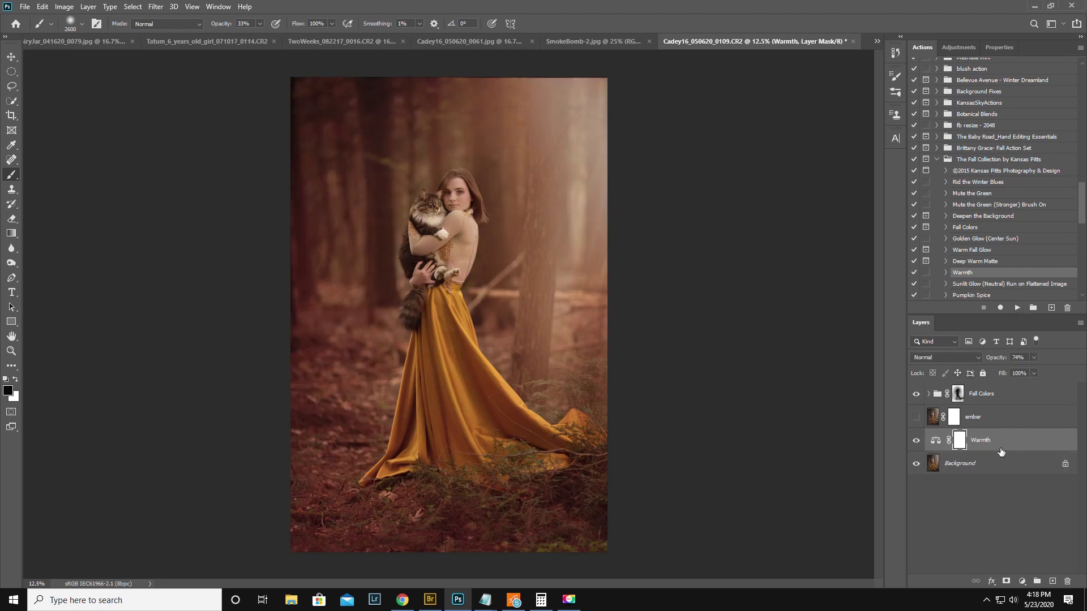
{"action": "left_click_drag", "start_coordinate": [1000, 358], "coordinate": [990, 362]}
{"action": "left_click", "coordinate": [917, 441]}
{"action": "left_click", "coordinate": [917, 441]}
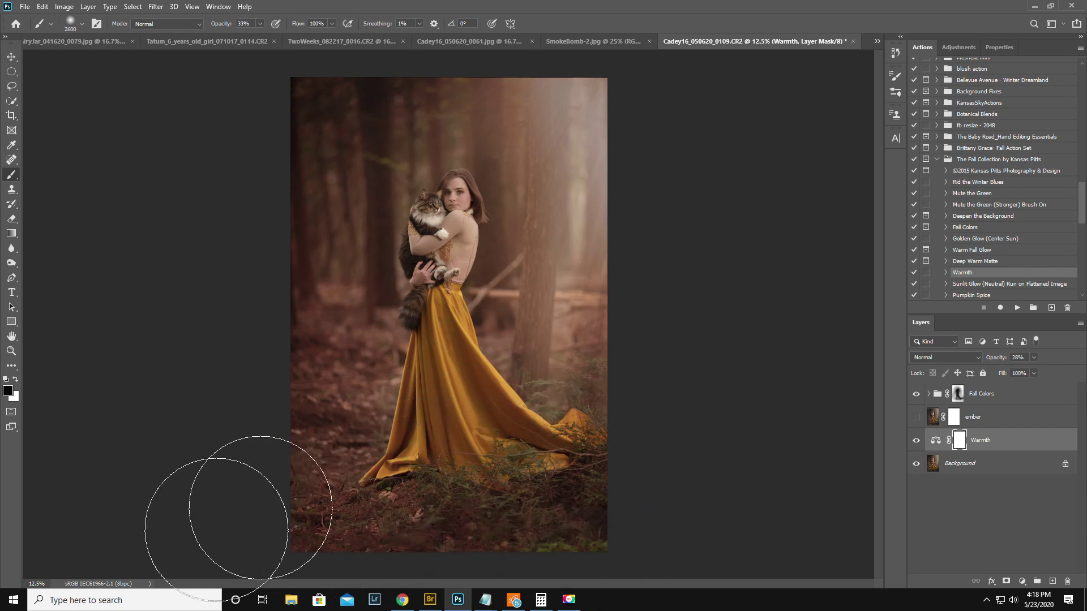
- Fade the Warmth layer along the photo's lower and left areas with the 2600 px black brush, and compare the result
{"action": "mouse_move", "coordinate": [274, 444]}
{"action": "left_mouse_down"}
{"action": "mouse_move", "coordinate": [448, 558]}
{"action": "mouse_move", "coordinate": [655, 532]}
{"action": "left_mouse_up"}
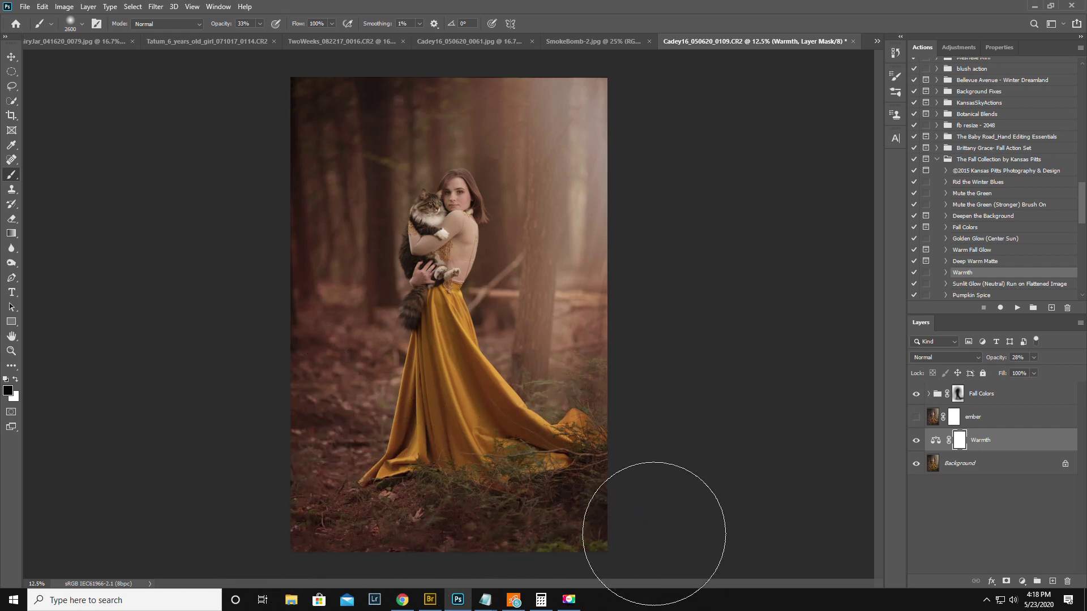
{"action": "mouse_move", "coordinate": [412, 518]}
{"action": "left_mouse_down"}
{"action": "mouse_move", "coordinate": [427, 512]}
{"action": "mouse_move", "coordinate": [340, 465]}
{"action": "mouse_move", "coordinate": [322, 378]}
{"action": "mouse_move", "coordinate": [303, 461]}
{"action": "mouse_move", "coordinate": [389, 534]}
{"action": "mouse_move", "coordinate": [240, 427]}
{"action": "left_mouse_up"}
{"action": "mouse_move", "coordinate": [267, 486]}
{"action": "left_mouse_down"}
{"action": "mouse_move", "coordinate": [594, 551]}
{"action": "mouse_move", "coordinate": [583, 519]}
{"action": "mouse_move", "coordinate": [315, 424]}
{"action": "mouse_move", "coordinate": [277, 333]}
{"action": "left_mouse_up"}
{"action": "left_click", "coordinate": [916, 442]}
{"action": "left_click", "coordinate": [916, 442]}
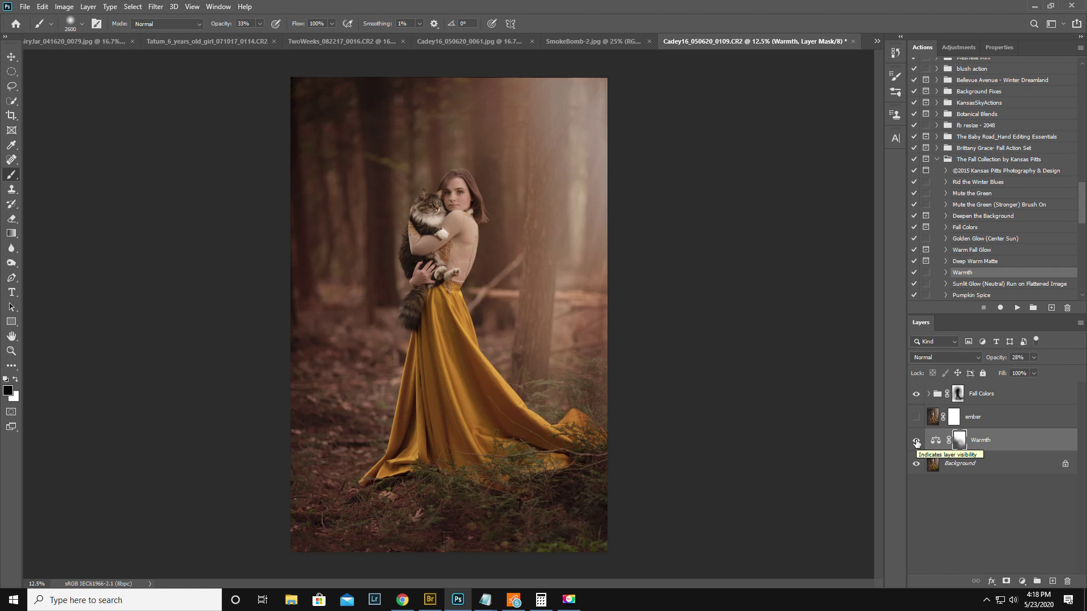
- Show the ember layer and move it above the Fall Colors group
{"action": "left_click", "coordinate": [916, 417]}
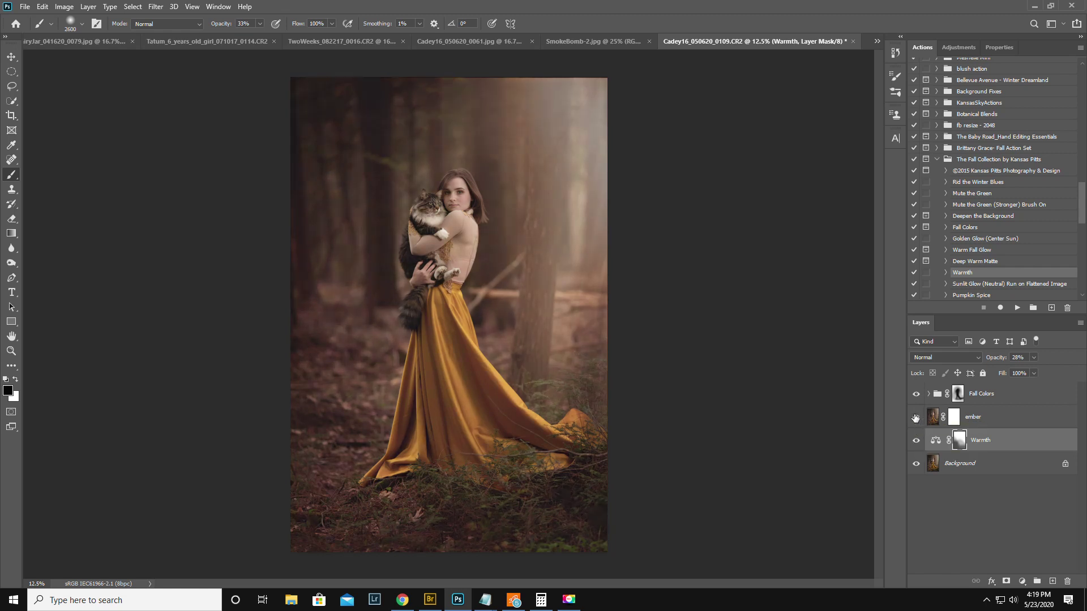
{"action": "left_click_drag", "start_coordinate": [999, 419], "coordinate": [999, 393]}
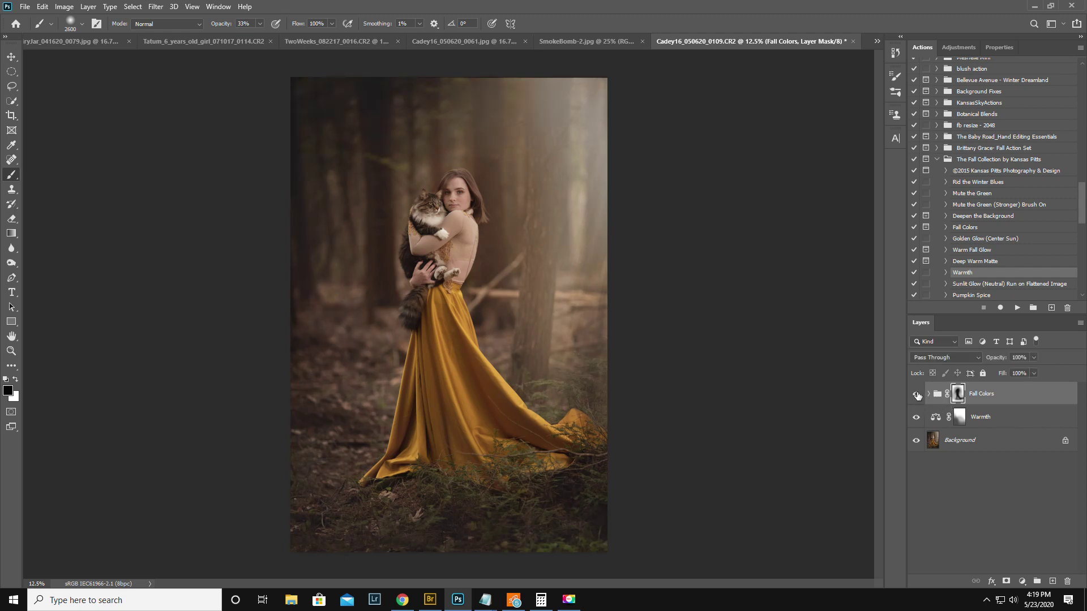
- Set the Fall Colors group's opacity to 67% and flatten the image, discarding hidden layers
{"action": "left_click_drag", "start_coordinate": [995, 360], "coordinate": [975, 365]}
{"action": "left_click", "coordinate": [1080, 327]}
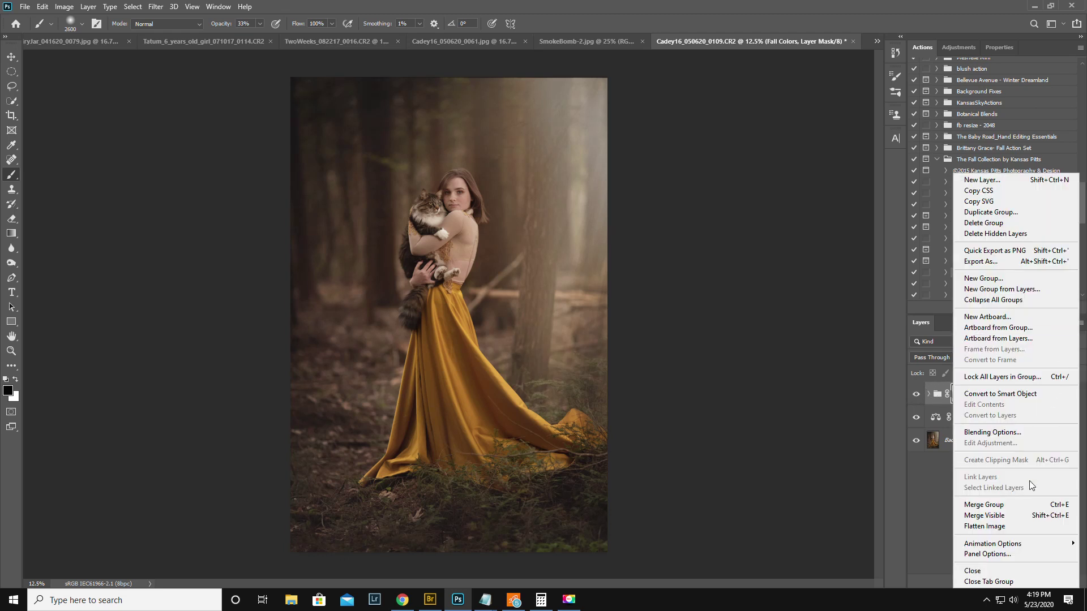
{"action": "left_click", "coordinate": [1005, 518]}
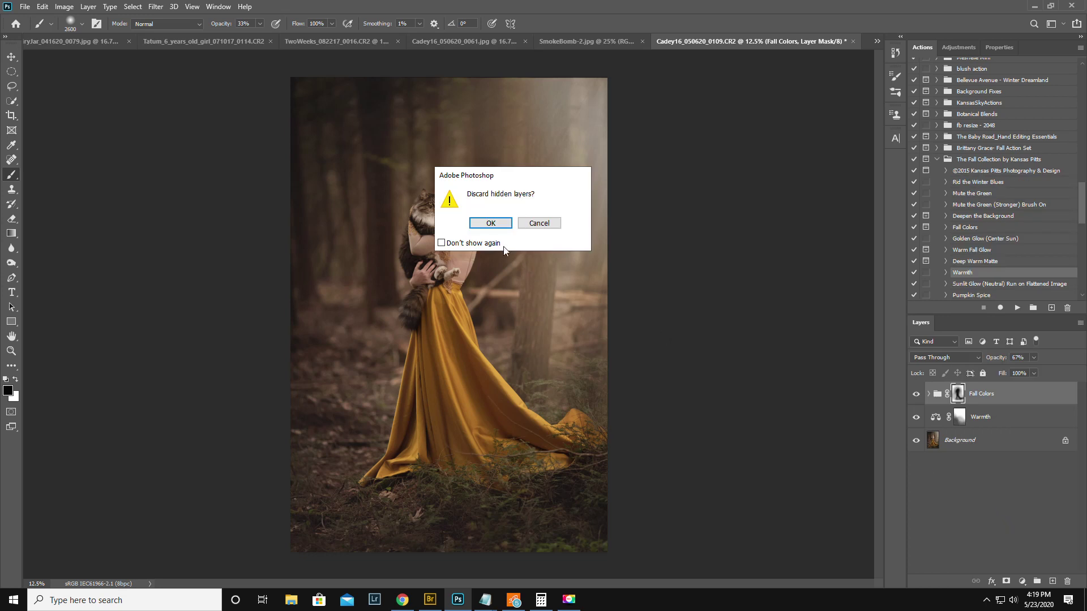
{"action": "left_click", "coordinate": [491, 223]}
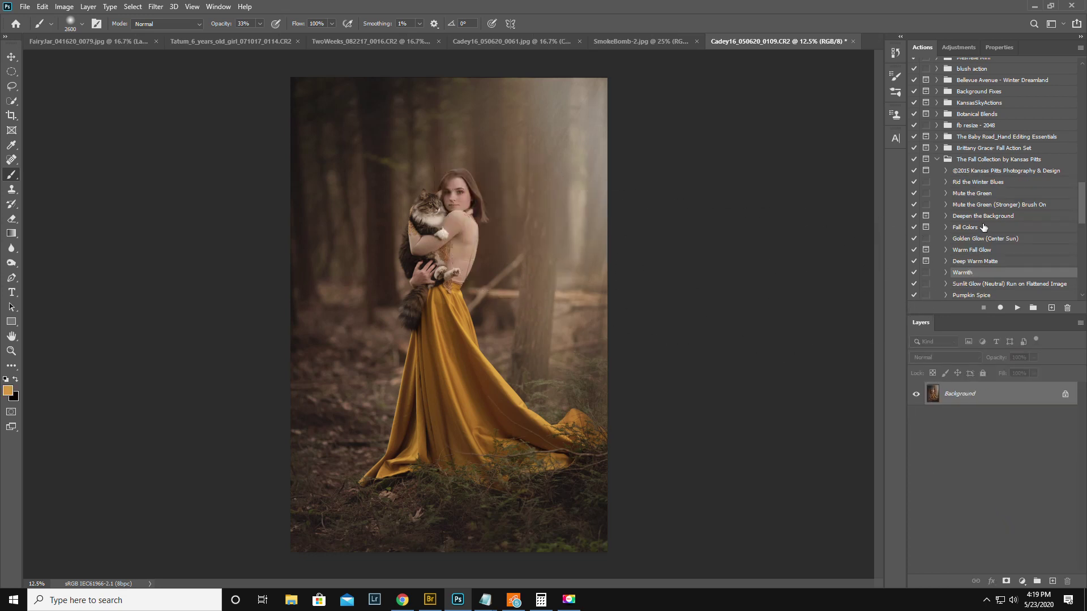
- Collapse The Fall Collection action set and expand the ColorFall Action Collection by Summerana
{"action": "left_click", "coordinate": [937, 161]}
{"action": "scroll", "coordinate": [973, 173], "scroll_direction": "down", "scroll_amount": 3}
{"action": "scroll", "coordinate": [976, 173], "scroll_direction": "down", "scroll_amount": 3}
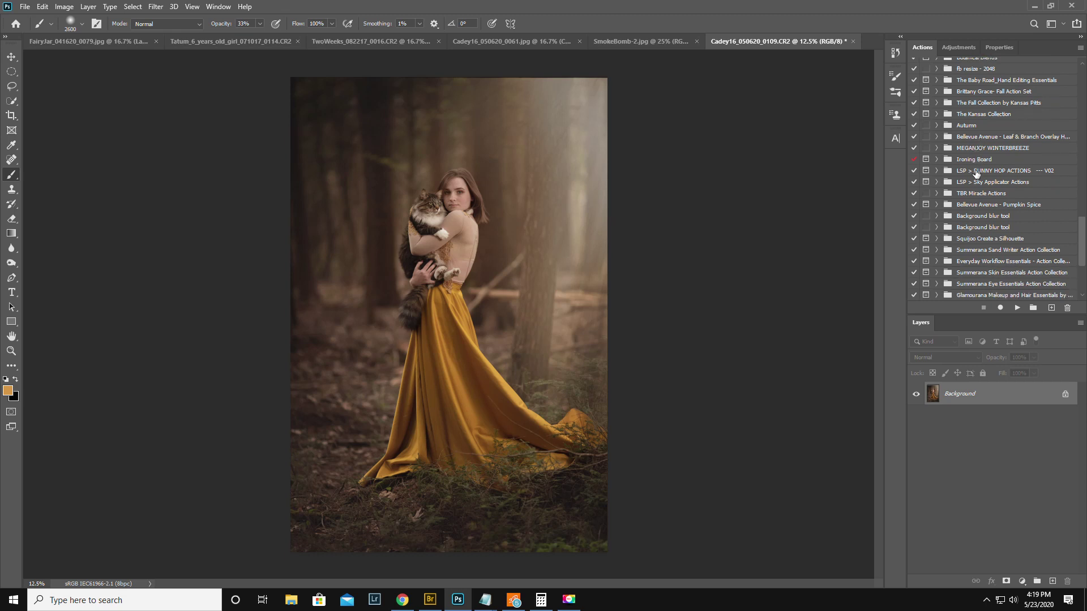
{"action": "scroll", "coordinate": [977, 175], "scroll_direction": "down", "scroll_amount": 1}
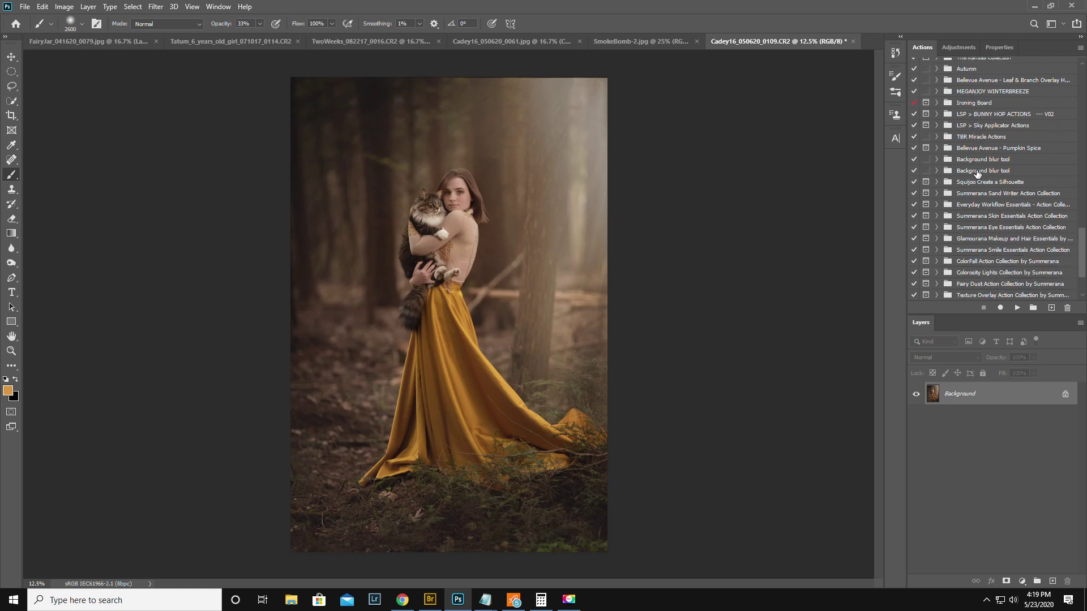
{"action": "scroll", "coordinate": [976, 176], "scroll_direction": "down", "scroll_amount": 1}
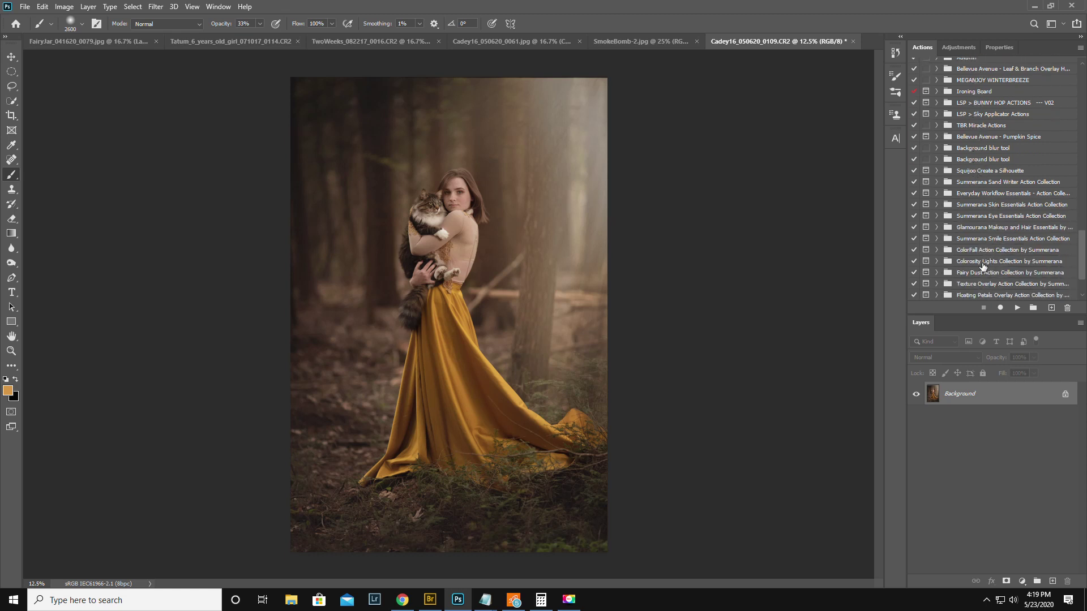
{"action": "left_click", "coordinate": [937, 251]}
{"action": "scroll", "coordinate": [995, 263], "scroll_direction": "down", "scroll_amount": 3}
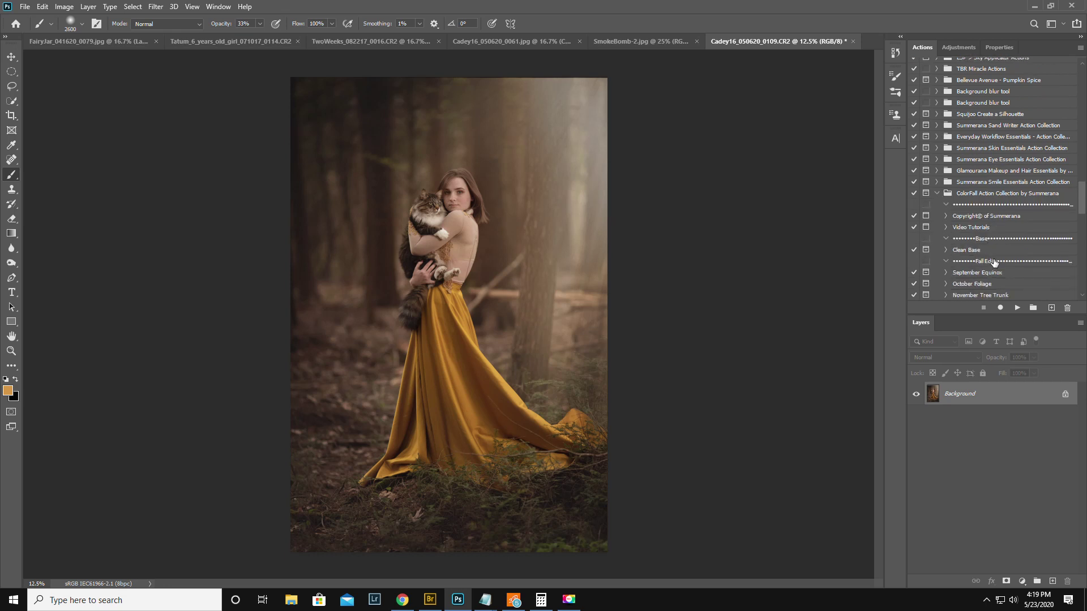
- Run the October Foliage action, accepting its Color Range selection of sampled colors with fuzziness 190
{"action": "scroll", "coordinate": [1018, 262], "scroll_direction": "down", "scroll_amount": 1}
{"action": "left_click", "coordinate": [991, 262]}
{"action": "left_click", "coordinate": [1017, 308]}
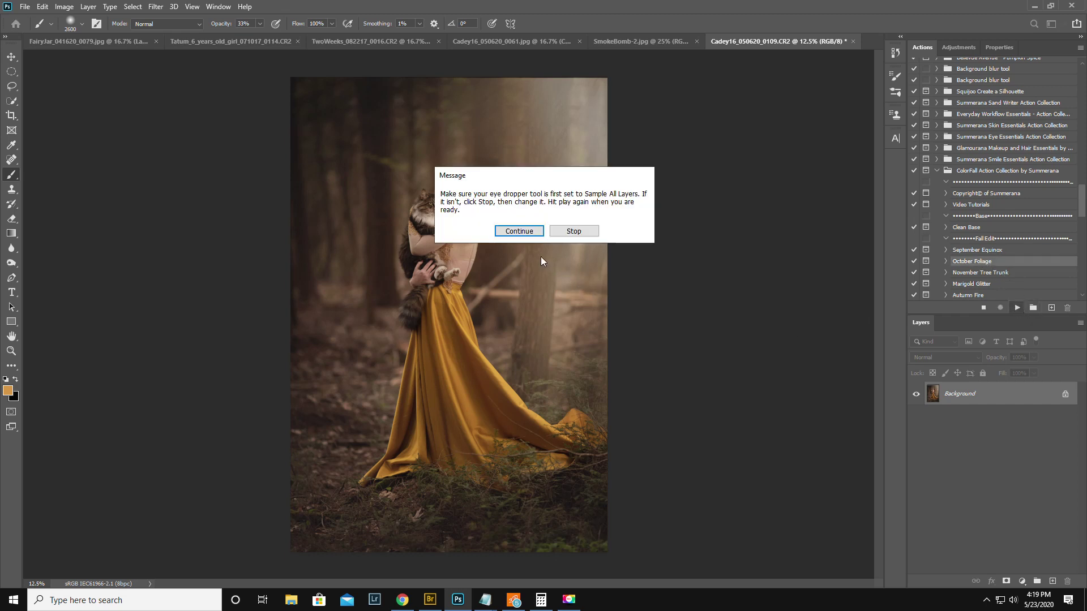
{"action": "left_click", "coordinate": [528, 232]}
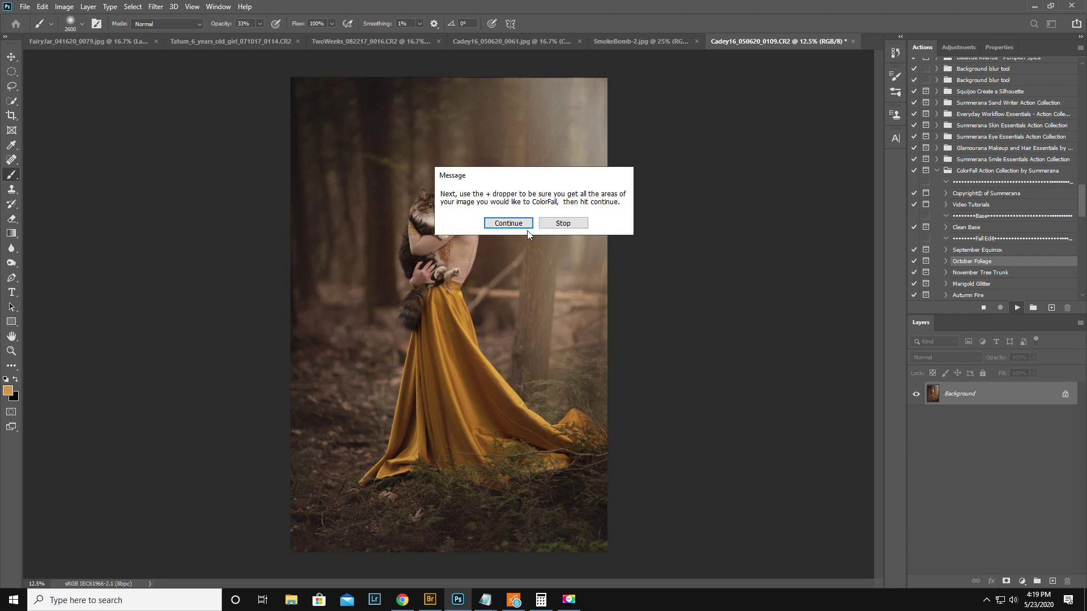
{"action": "left_click", "coordinate": [516, 225]}
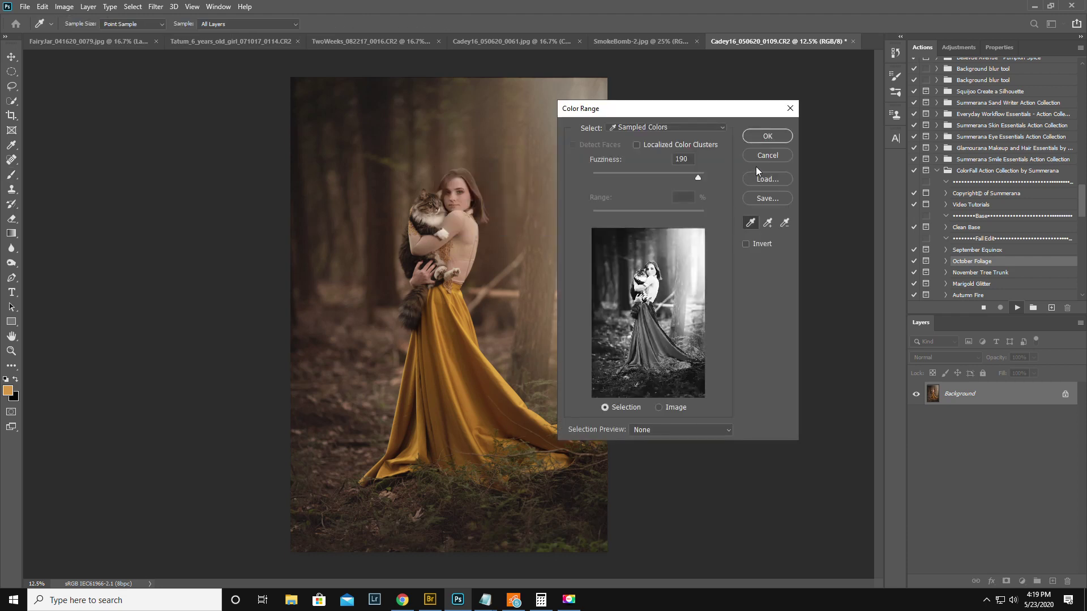
{"action": "left_click", "coordinate": [773, 136]}
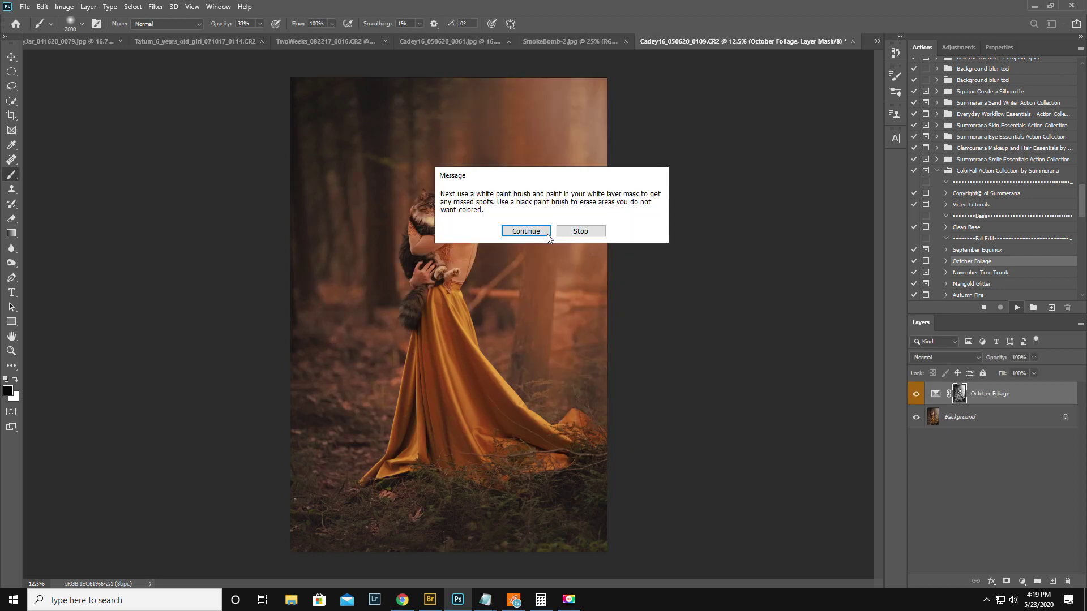
{"action": "left_click", "coordinate": [546, 233]}
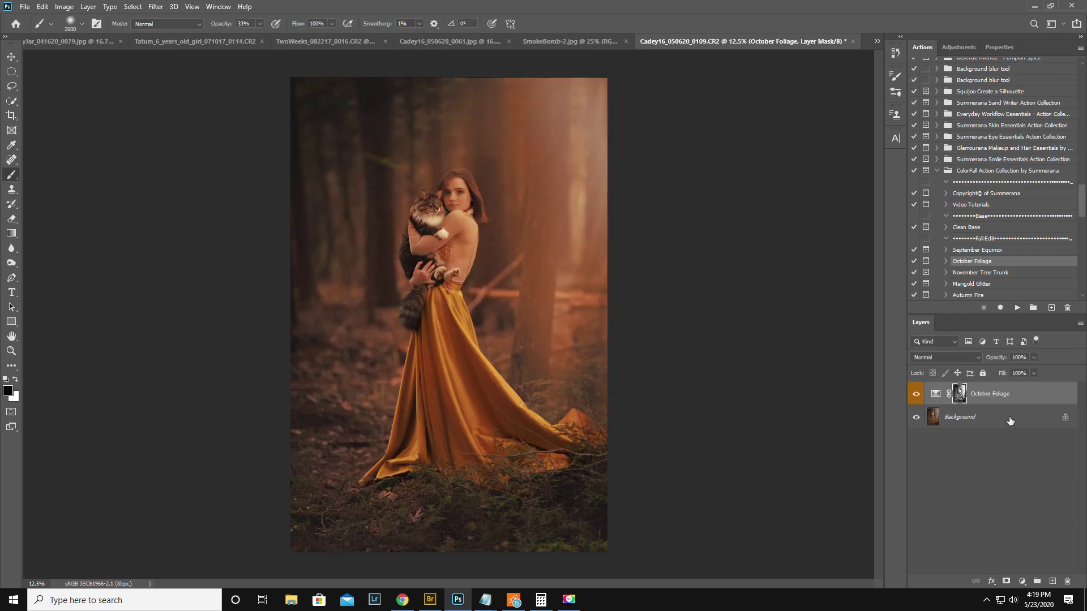
- Set the October Foliage layer's opacity to 32% and add a second, white layer mask to it
{"action": "left_click_drag", "start_coordinate": [995, 360], "coordinate": [963, 367]}
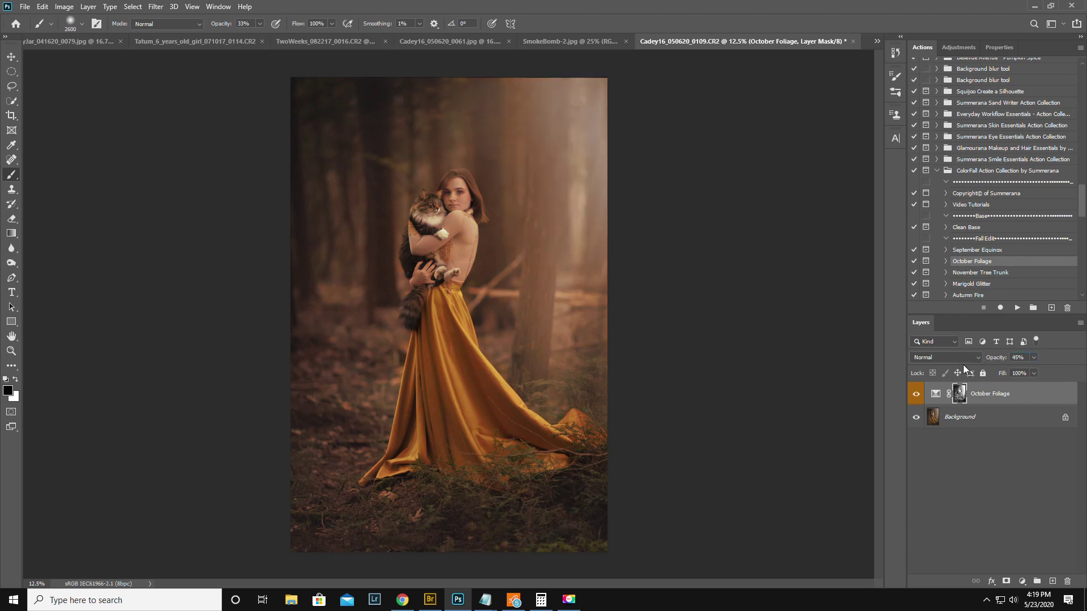
{"action": "left_click_drag", "start_coordinate": [997, 359], "coordinate": [990, 361]}
{"action": "left_click", "coordinate": [1005, 582]}
- Mask October Foliage off the woman, cat and gown with a 900 px black brush at 100% opacity
{"action": "key", "text": "bracketleft"}
{"action": "key", "text": "bracketleft"}
{"action": "key", "text": "bracketleft"}
{"action": "key", "text": "bracketleft"}
{"action": "key", "text": "bracketleft"}
{"action": "key", "text": "bracketleft"}
{"action": "key", "text": "bracketleft"}
{"action": "key", "text": "bracketleft"}
{"action": "key", "text": "bracketleft"}
{"action": "key", "text": "bracketleft"}
{"action": "key", "text": "bracketleft"}
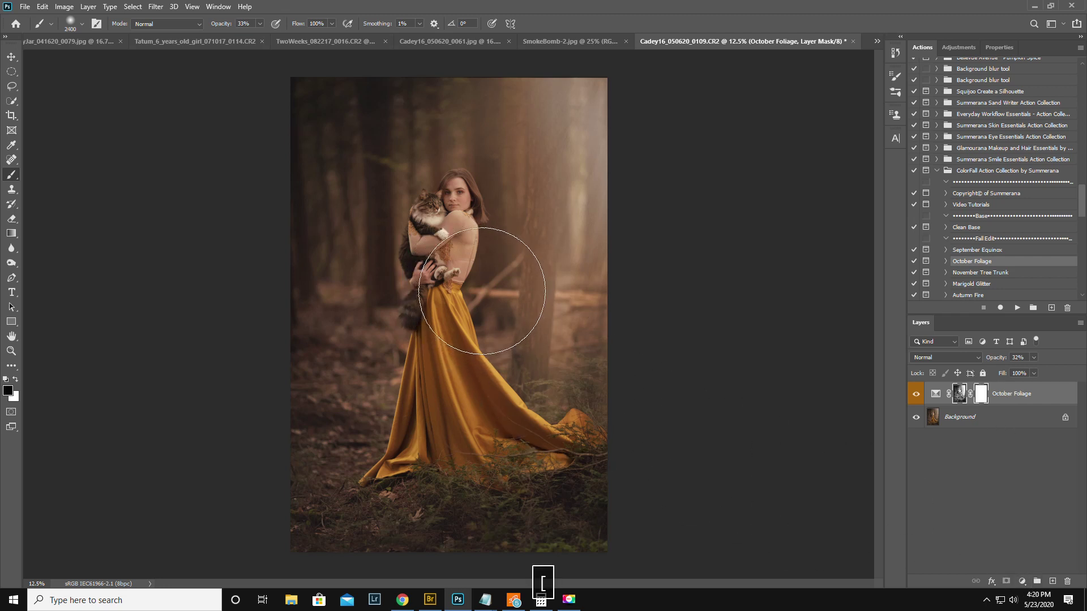
{"action": "key", "text": "0"}
{"action": "key", "text": "bracketleft"}
{"action": "key", "text": "bracketleft"}
{"action": "key", "text": "bracketleft"}
{"action": "key", "text": "bracketleft"}
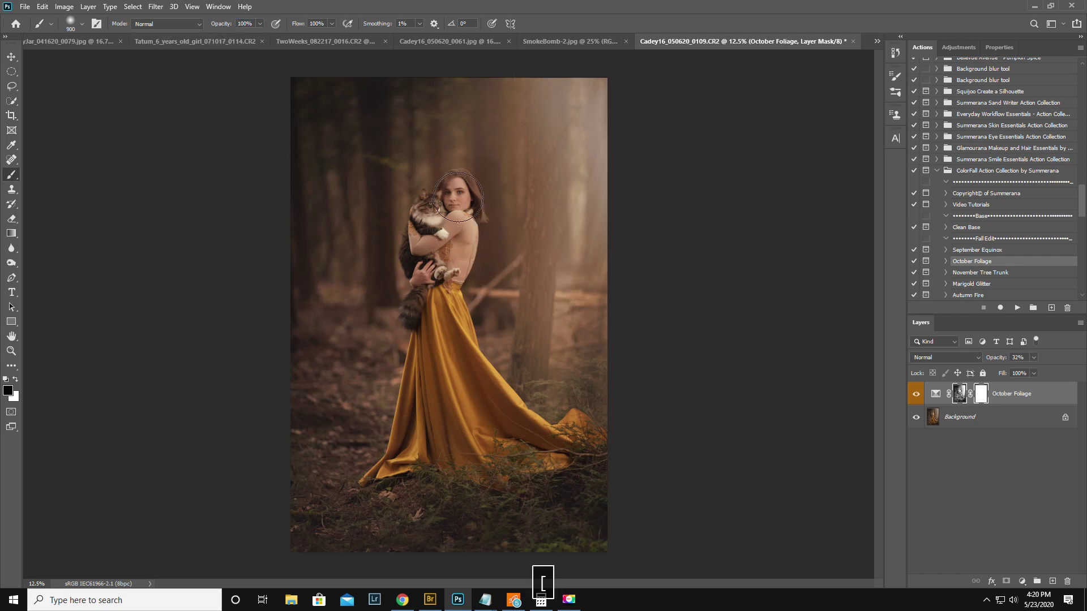
{"action": "key", "text": "bracketleft"}
{"action": "key", "text": "bracketleft"}
{"action": "mouse_move", "coordinate": [431, 261]}
{"action": "left_mouse_down"}
{"action": "mouse_move", "coordinate": [441, 238]}
{"action": "mouse_move", "coordinate": [436, 300]}
{"action": "mouse_move", "coordinate": [419, 266]}
{"action": "mouse_move", "coordinate": [430, 220]}
{"action": "mouse_move", "coordinate": [422, 229]}
{"action": "mouse_move", "coordinate": [459, 199]}
{"action": "mouse_move", "coordinate": [448, 303]}
{"action": "left_mouse_up"}
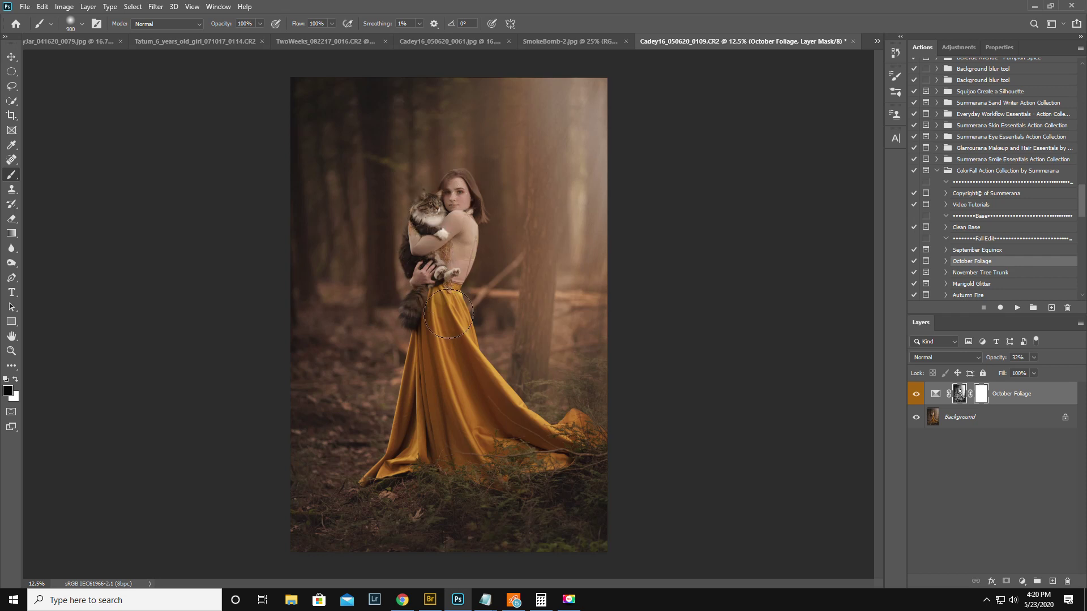
{"action": "mouse_move", "coordinate": [517, 445]}
{"action": "left_mouse_down"}
{"action": "mouse_move", "coordinate": [592, 433]}
{"action": "mouse_move", "coordinate": [509, 459]}
{"action": "mouse_move", "coordinate": [413, 456]}
{"action": "mouse_move", "coordinate": [442, 426]}
{"action": "mouse_move", "coordinate": [455, 428]}
{"action": "mouse_move", "coordinate": [433, 418]}
{"action": "mouse_move", "coordinate": [434, 329]}
{"action": "mouse_move", "coordinate": [450, 266]}
{"action": "mouse_move", "coordinate": [438, 217]}
{"action": "mouse_move", "coordinate": [458, 193]}
{"action": "mouse_move", "coordinate": [464, 217]}
{"action": "mouse_move", "coordinate": [452, 226]}
{"action": "mouse_move", "coordinate": [447, 272]}
{"action": "left_mouse_up"}
- Compare the photo with and without October Foliage, and flatten the image
{"action": "left_click", "coordinate": [914, 394]}
{"action": "left_click", "coordinate": [914, 395]}
{"action": "left_click", "coordinate": [914, 394]}
{"action": "left_click", "coordinate": [914, 394]}
{"action": "left_click", "coordinate": [1081, 324]}
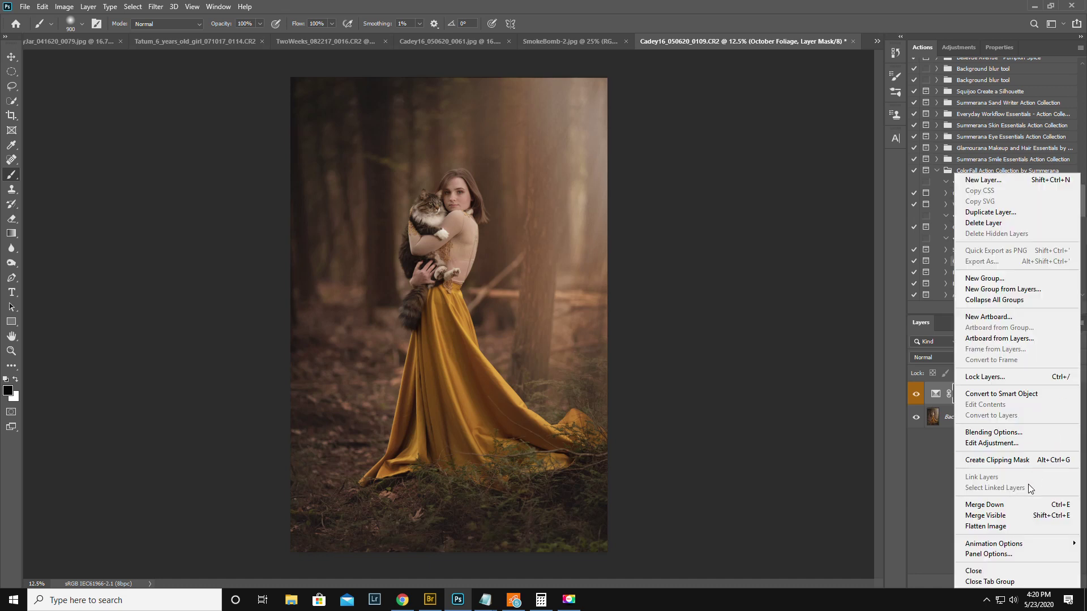
{"action": "left_click", "coordinate": [1012, 525]}
- Run the Brush On - Marigold Glitter action on the flattened photo, continuing through its messages
{"action": "scroll", "coordinate": [1026, 277], "scroll_direction": "down", "scroll_amount": 3}
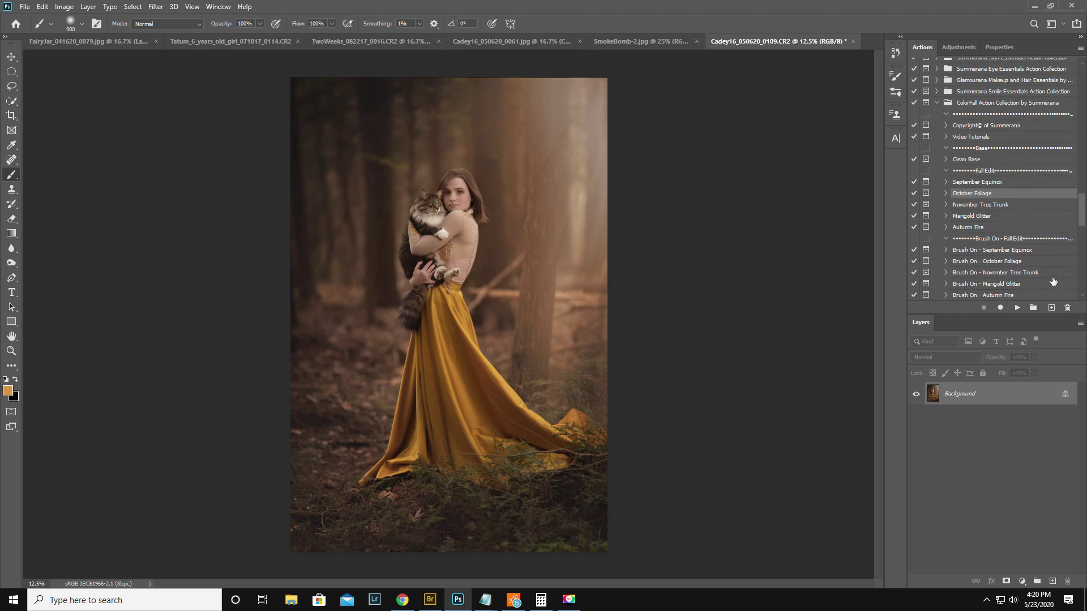
{"action": "scroll", "coordinate": [1053, 281], "scroll_direction": "down", "scroll_amount": 2}
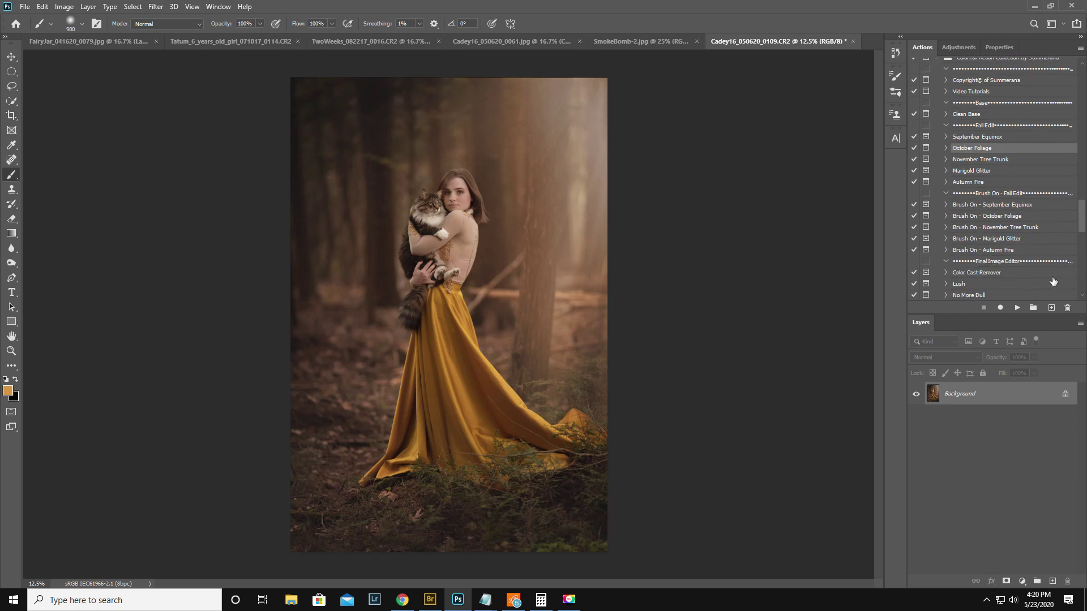
{"action": "left_click", "coordinate": [1001, 238]}
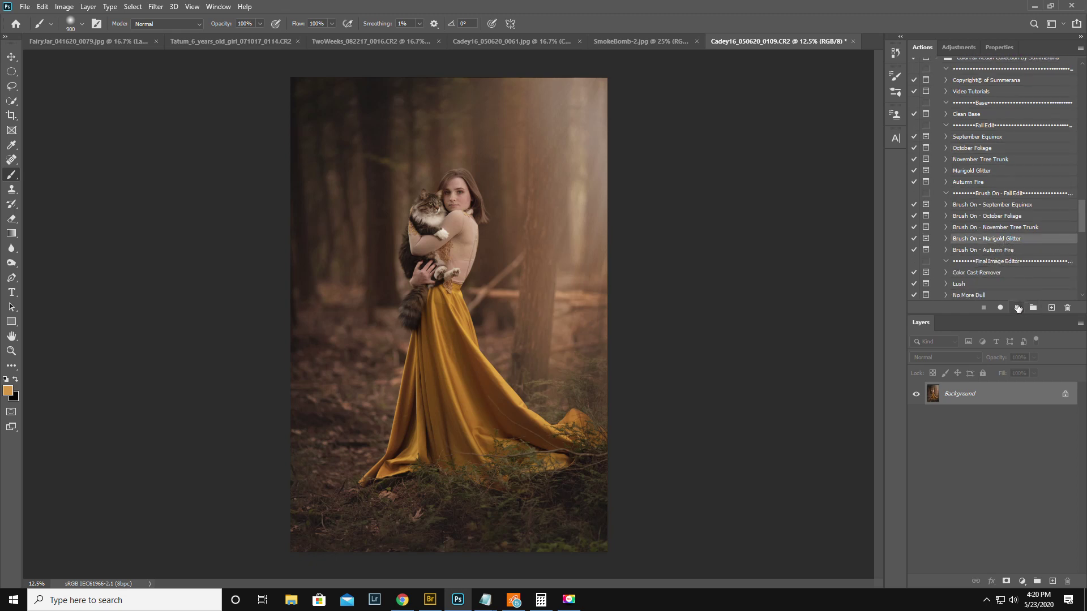
{"action": "left_click", "coordinate": [1017, 308]}
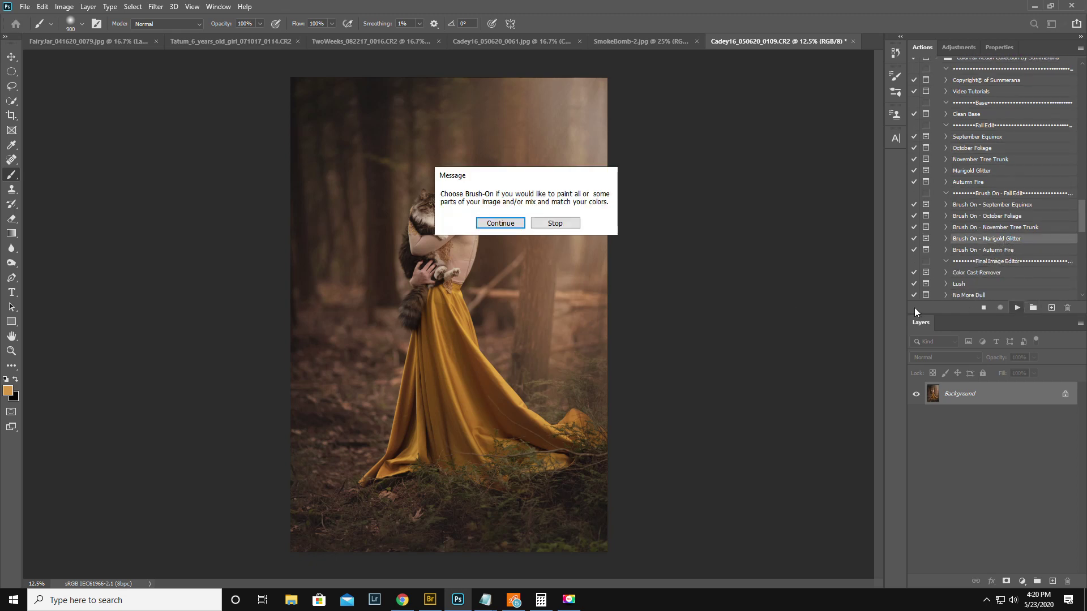
{"action": "left_click", "coordinate": [502, 226]}
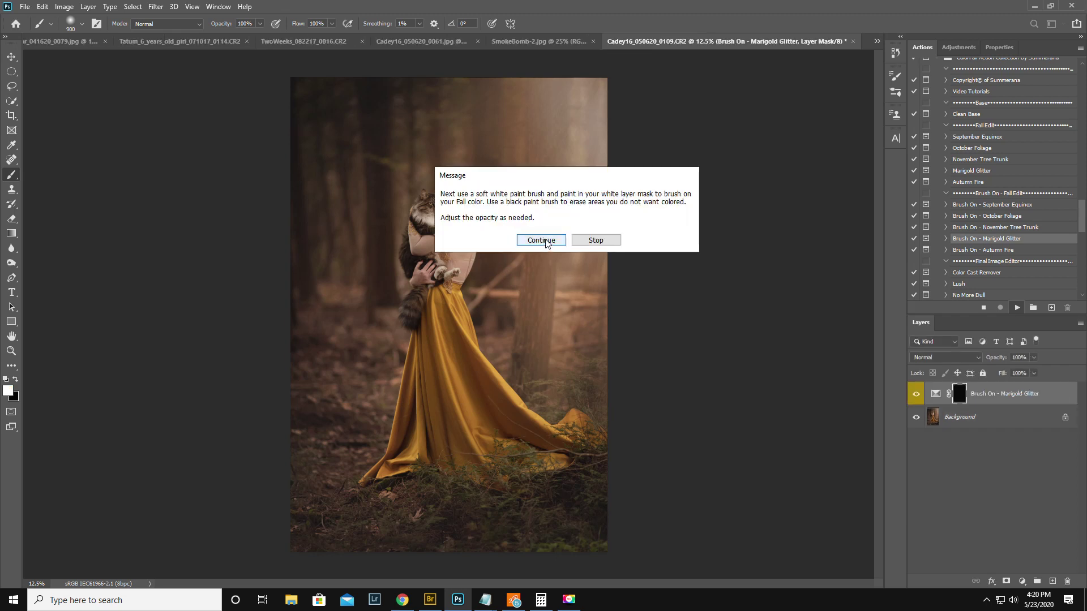
{"action": "left_click", "coordinate": [541, 241]}
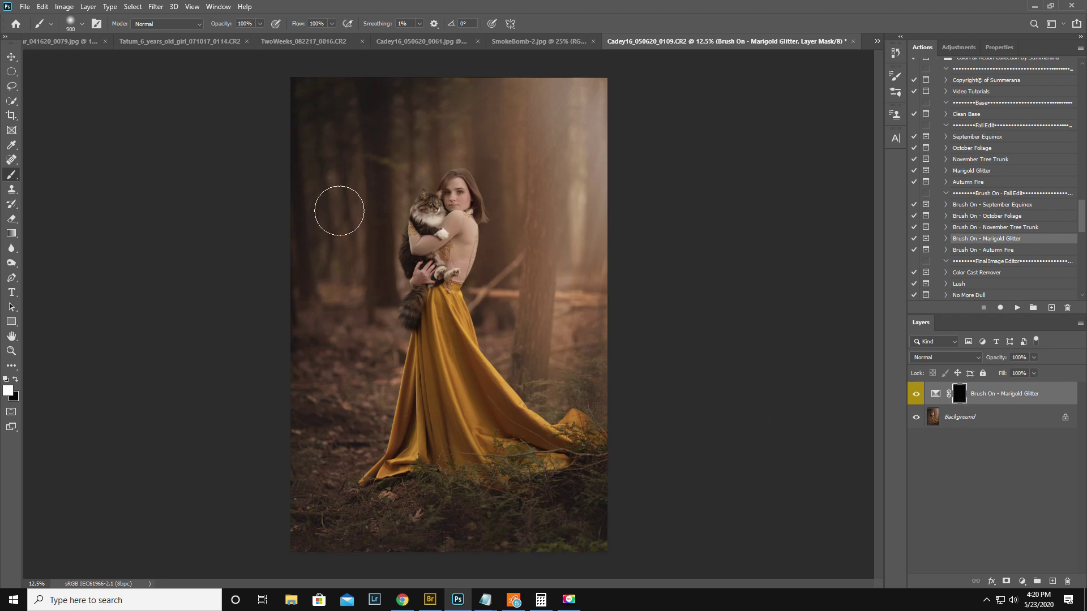
- Paint Marigold Glitter over the forest background around the woman with a 1600 px white brush
{"action": "key", "text": "bracketright"}
{"action": "key", "text": "bracketright"}
{"action": "key", "text": "bracketright"}
{"action": "key", "text": "bracketright"}
{"action": "key", "text": "bracketright"}
{"action": "key", "text": "bracketright"}
{"action": "key", "text": "bracketright"}
{"action": "key", "text": "bracketright"}
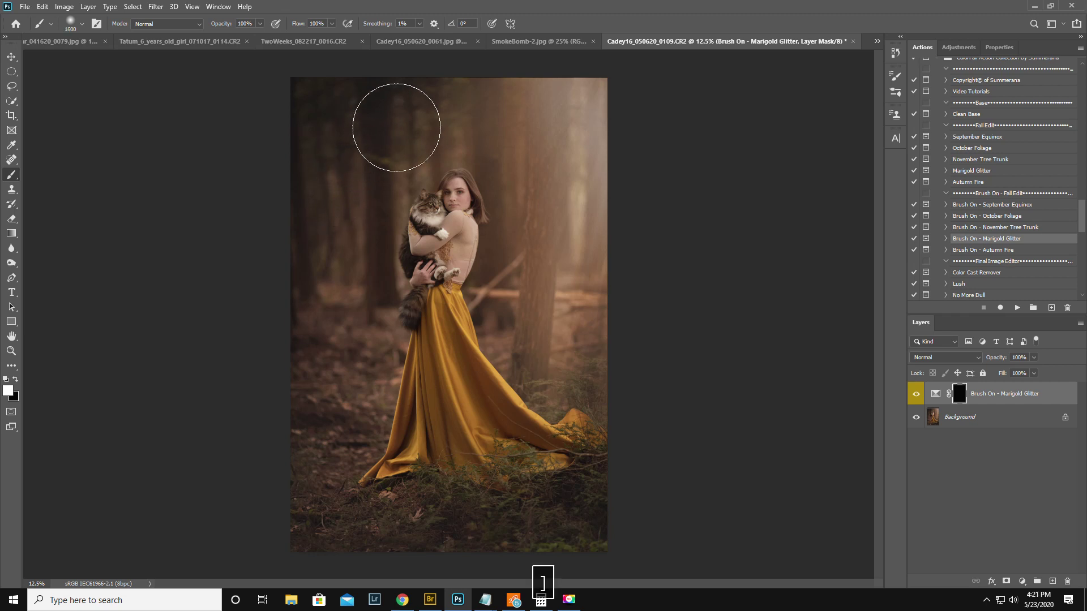
{"action": "left_click_drag", "start_coordinate": [396, 116], "coordinate": [381, 141]}
{"action": "mouse_move", "coordinate": [308, 108]}
{"action": "left_mouse_down"}
{"action": "mouse_move", "coordinate": [330, 155]}
{"action": "mouse_move", "coordinate": [337, 231]}
{"action": "mouse_move", "coordinate": [322, 257]}
{"action": "mouse_move", "coordinate": [302, 246]}
{"action": "left_mouse_up"}
{"action": "mouse_move", "coordinate": [441, 113]}
{"action": "left_mouse_down"}
{"action": "mouse_move", "coordinate": [479, 107]}
{"action": "mouse_move", "coordinate": [518, 117]}
{"action": "mouse_move", "coordinate": [528, 148]}
{"action": "mouse_move", "coordinate": [583, 200]}
{"action": "mouse_move", "coordinate": [560, 207]}
{"action": "mouse_move", "coordinate": [532, 187]}
{"action": "mouse_move", "coordinate": [527, 246]}
{"action": "mouse_move", "coordinate": [582, 260]}
{"action": "mouse_move", "coordinate": [599, 185]}
{"action": "mouse_move", "coordinate": [591, 112]}
{"action": "mouse_move", "coordinate": [541, 91]}
{"action": "mouse_move", "coordinate": [317, 89]}
{"action": "mouse_move", "coordinate": [291, 139]}
{"action": "mouse_move", "coordinate": [314, 292]}
{"action": "mouse_move", "coordinate": [270, 313]}
{"action": "left_mouse_up"}
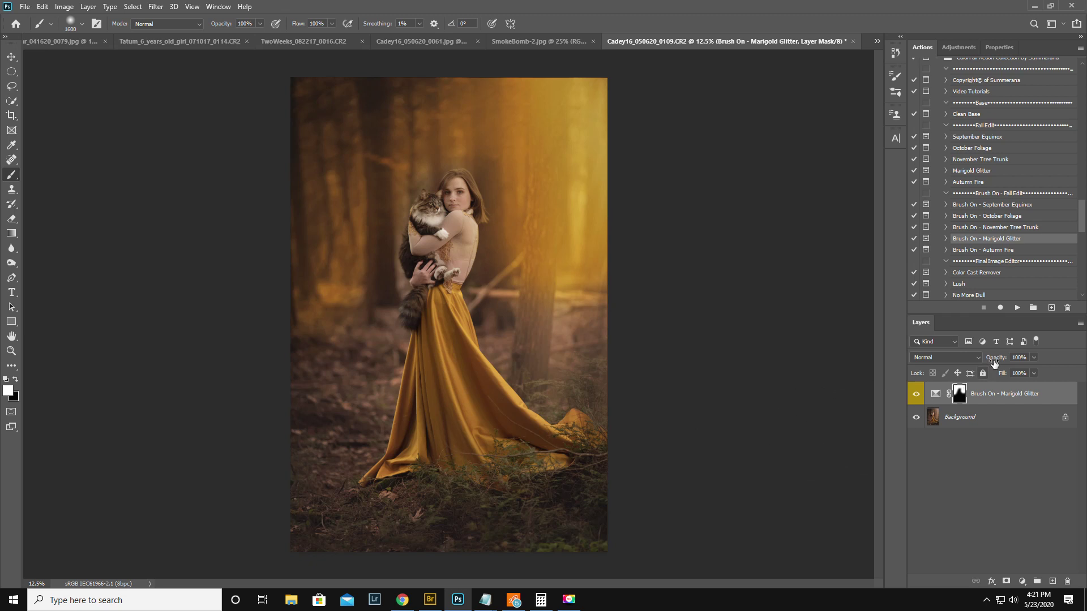
- Set Marigold Glitter's opacity to 34%, mask it off the light-filled trees right of the woman, and compare the result
{"action": "left_click_drag", "start_coordinate": [994, 357], "coordinate": [959, 369]}
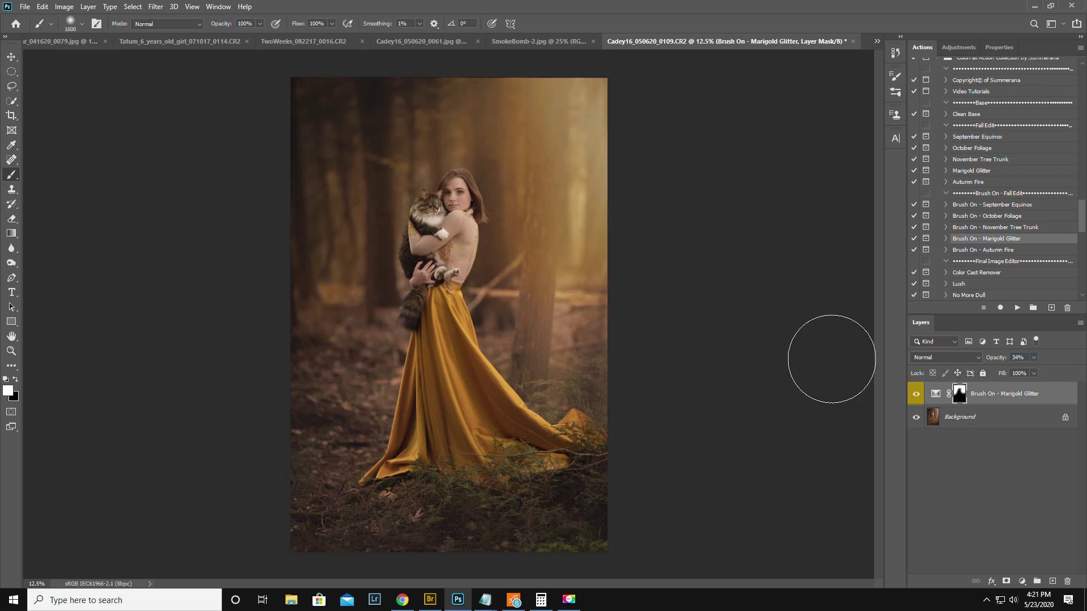
{"action": "key", "text": "x"}
{"action": "mouse_move", "coordinate": [509, 262]}
{"action": "left_mouse_down"}
{"action": "mouse_move", "coordinate": [550, 204]}
{"action": "mouse_move", "coordinate": [563, 151]}
{"action": "mouse_move", "coordinate": [532, 138]}
{"action": "mouse_move", "coordinate": [583, 117]}
{"action": "mouse_move", "coordinate": [579, 152]}
{"action": "mouse_move", "coordinate": [581, 129]}
{"action": "mouse_move", "coordinate": [470, 126]}
{"action": "mouse_move", "coordinate": [496, 171]}
{"action": "mouse_move", "coordinate": [538, 176]}
{"action": "mouse_move", "coordinate": [638, 104]}
{"action": "left_mouse_up"}
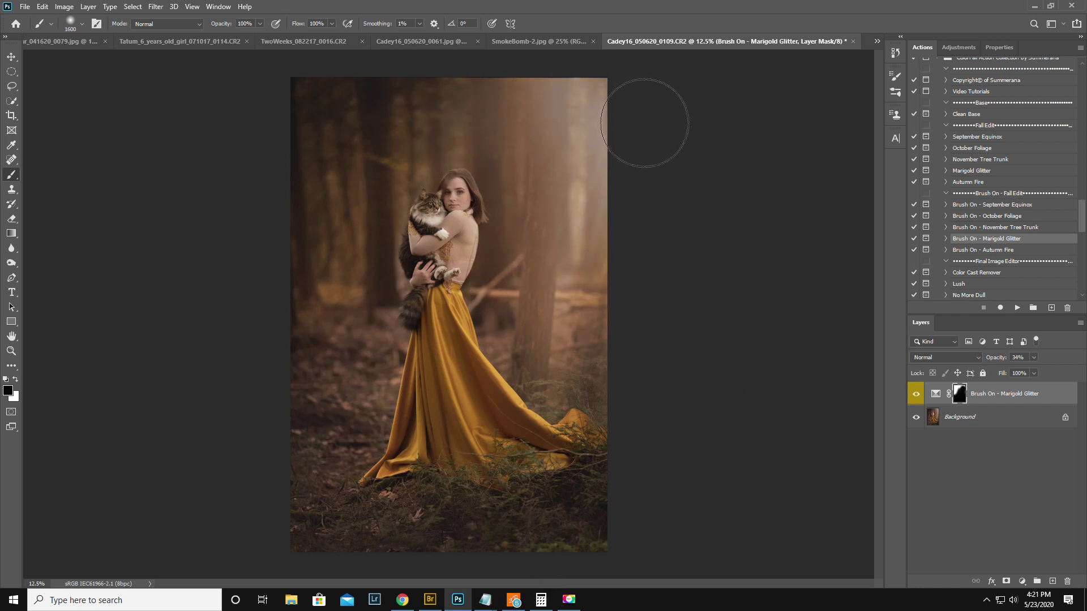
{"action": "left_click", "coordinate": [917, 394]}
{"action": "left_click", "coordinate": [916, 394]}
- Paint Marigold Glitter over the ground left of the gown, masking it off the foliage at the photo's lower right
{"action": "key", "text": "x"}
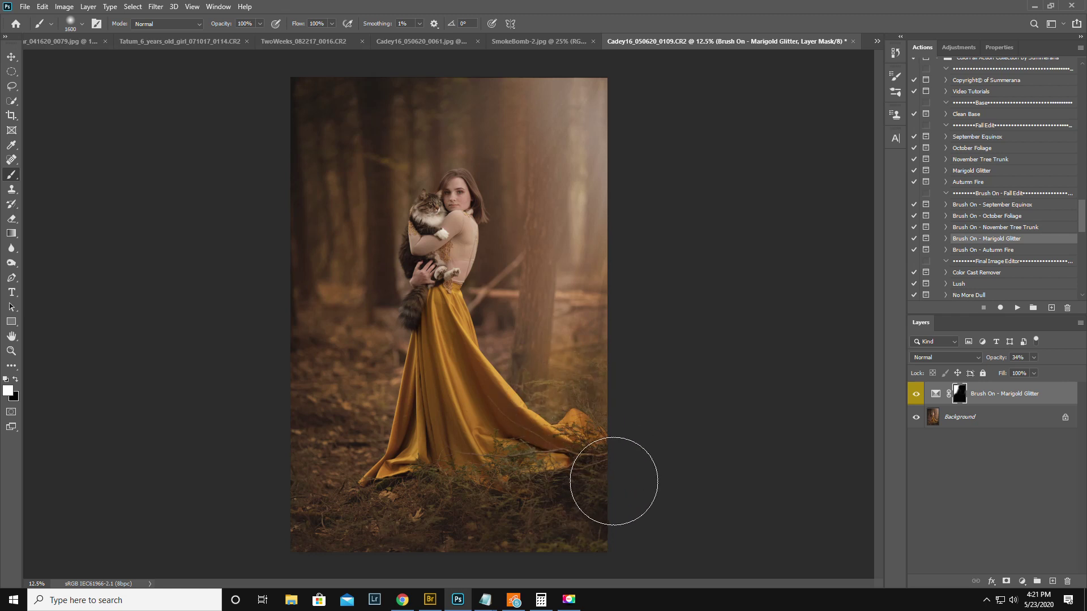
{"action": "key", "text": "x"}
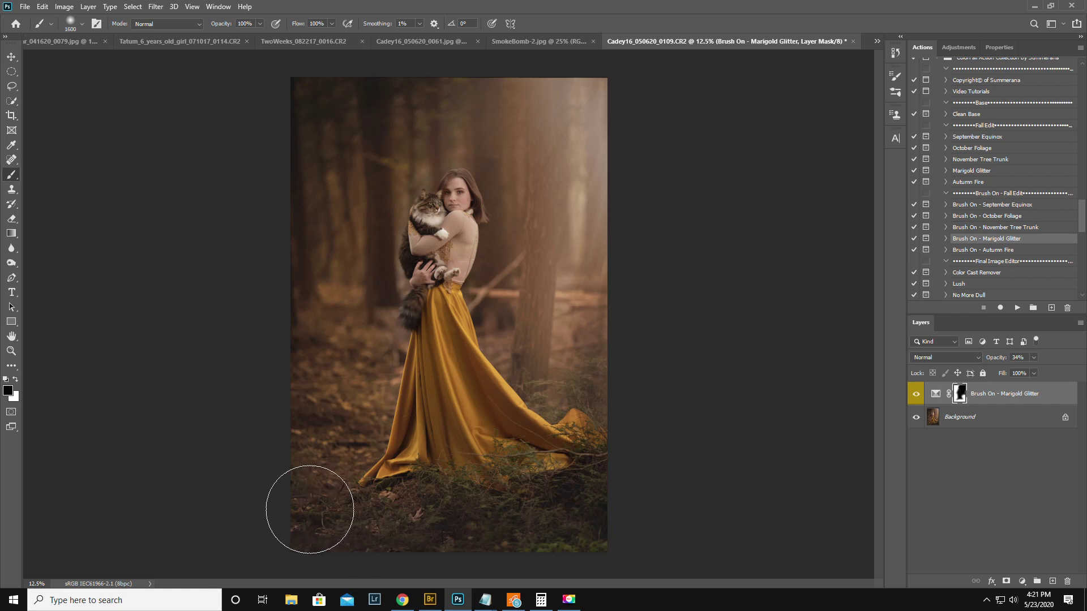
{"action": "key", "text": "x"}
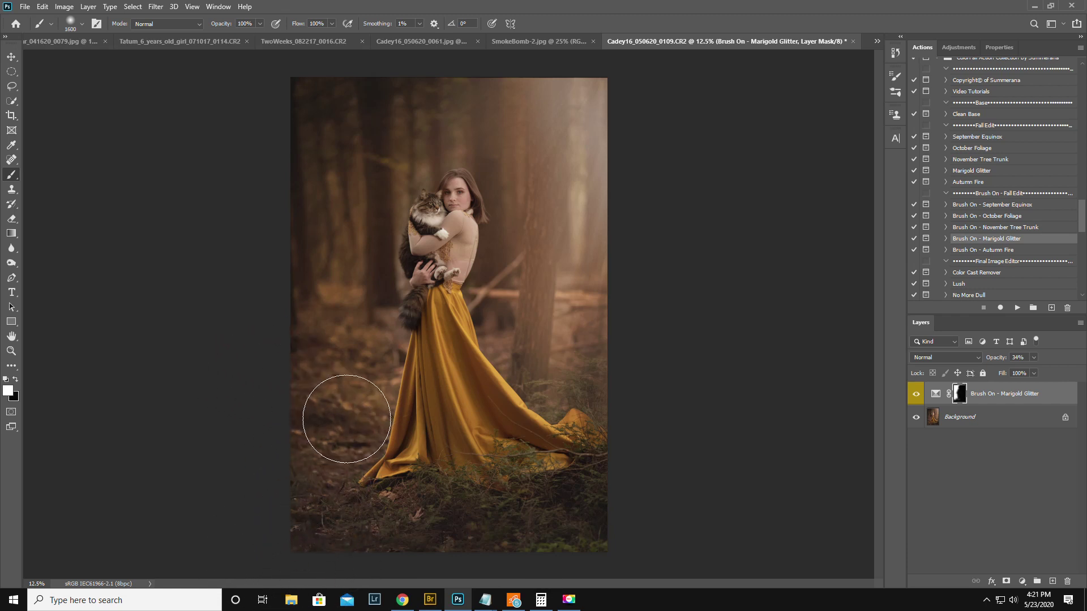
{"action": "key", "text": "x"}
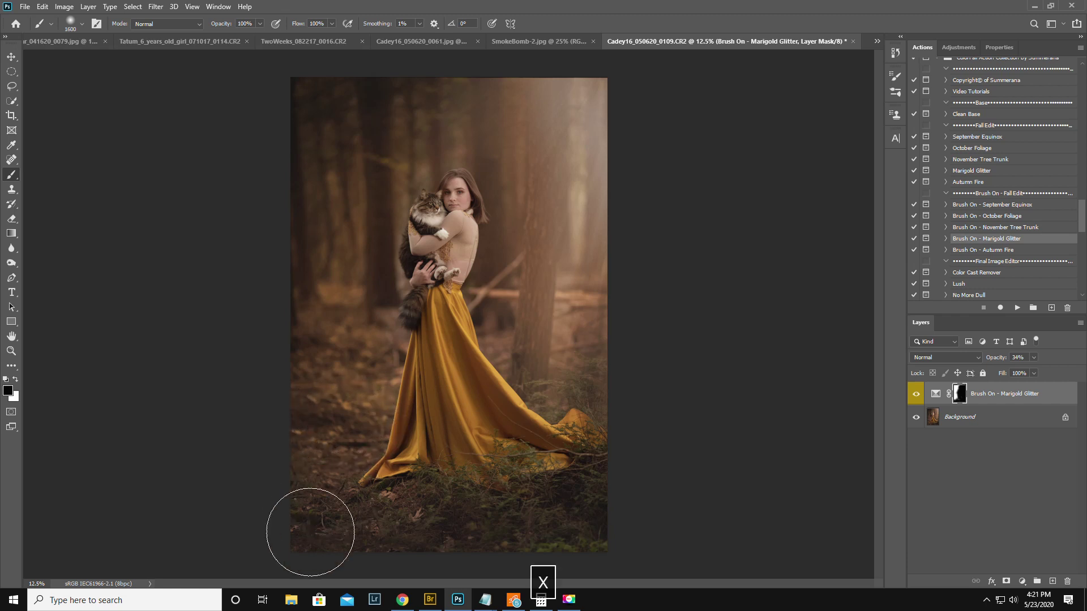
{"action": "key", "text": "x"}
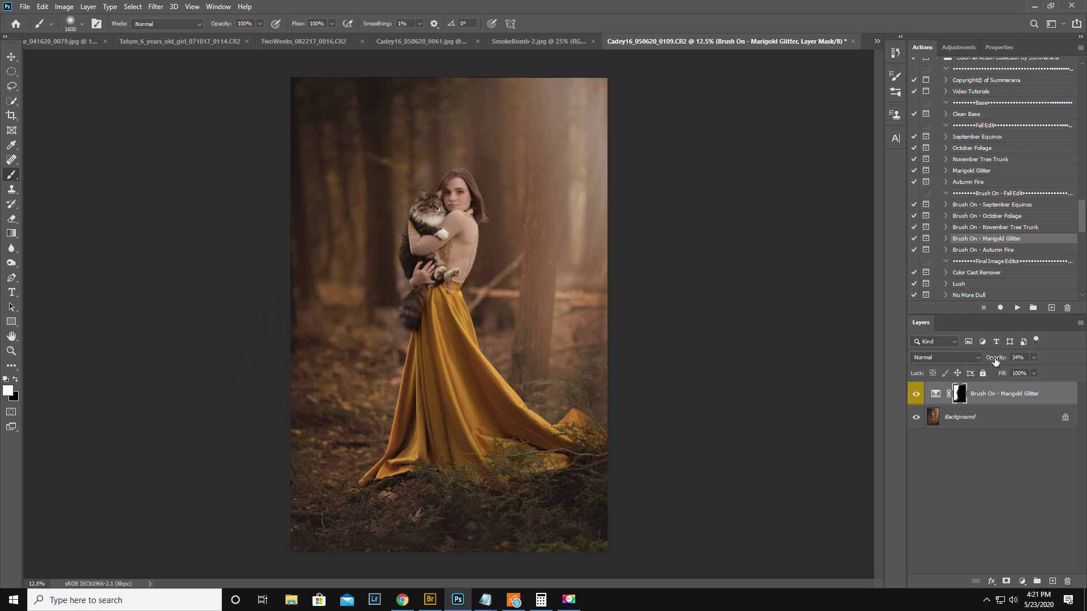
- Lower the Marigold Glitter layer's opacity slightly and flatten the image
{"action": "left_click_drag", "start_coordinate": [998, 360], "coordinate": [990, 360]}
{"action": "left_click", "coordinate": [1080, 323]}
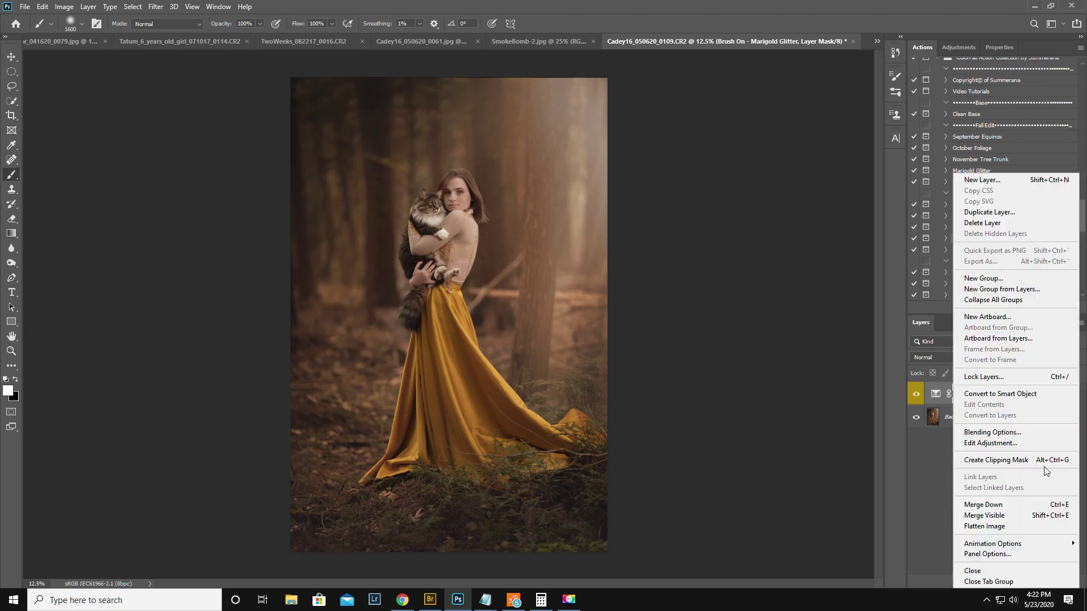
{"action": "left_click", "coordinate": [1009, 525]}
- Collapse the ColorFall action set and duplicate the flattened Background layer
{"action": "scroll", "coordinate": [963, 169], "scroll_direction": "up", "scroll_amount": 5}
{"action": "left_click", "coordinate": [937, 136]}
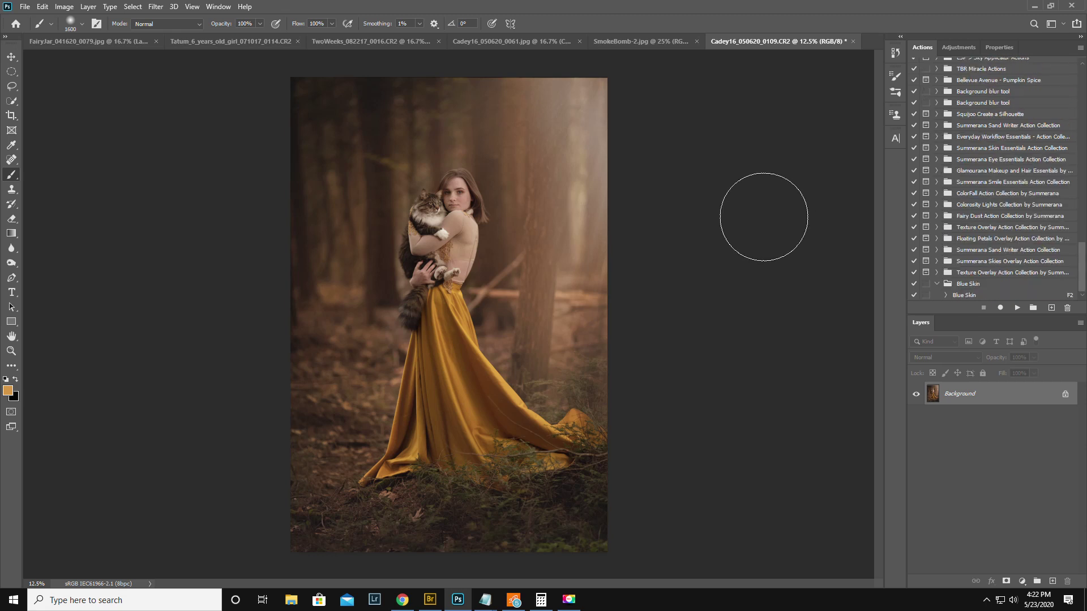
{"action": "left_click", "coordinate": [155, 7]}
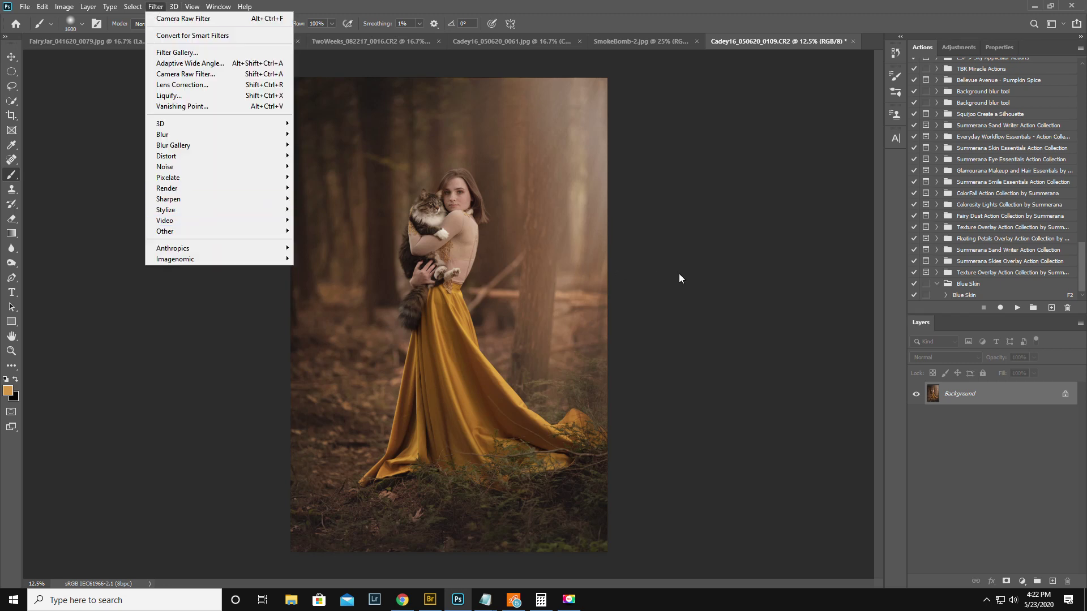
{"action": "left_click", "coordinate": [683, 233]}
{"action": "key", "text": "ctrl+j"}
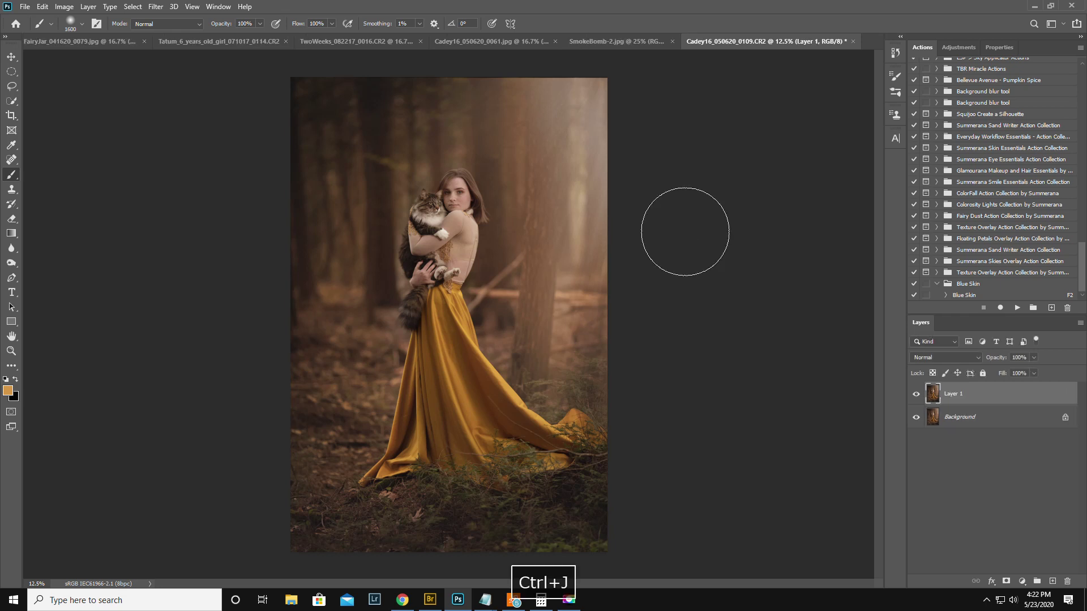
- Open the duplicate layer in the Anthropics PortraitPro filter and set the detected face to Female
{"action": "left_click", "coordinate": [156, 7]}
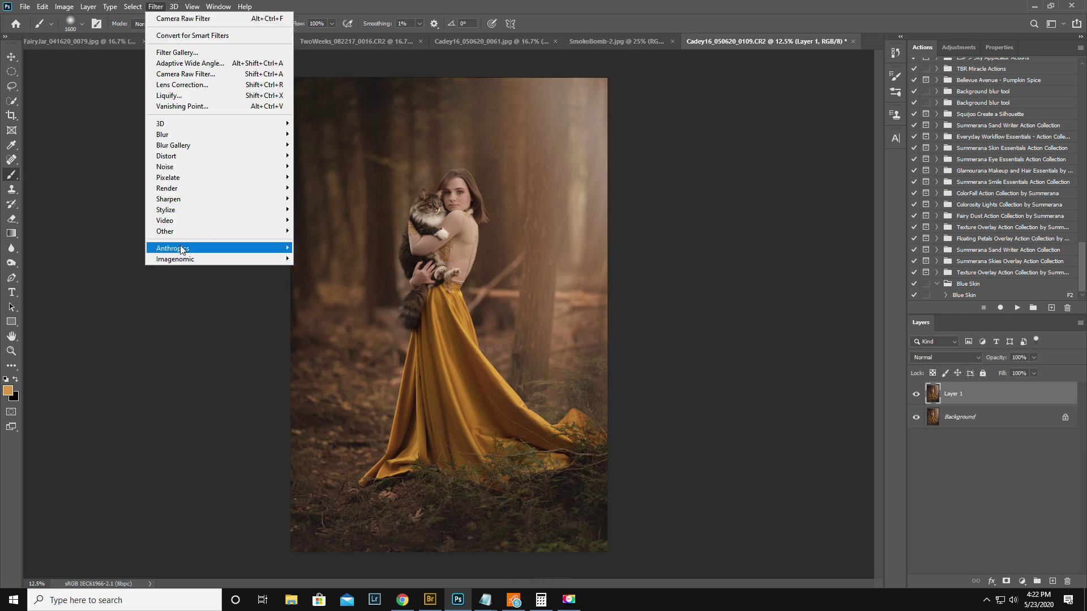
{"action": "mouse_move", "coordinate": [182, 249]}
{"action": "left_click", "coordinate": [330, 246]}
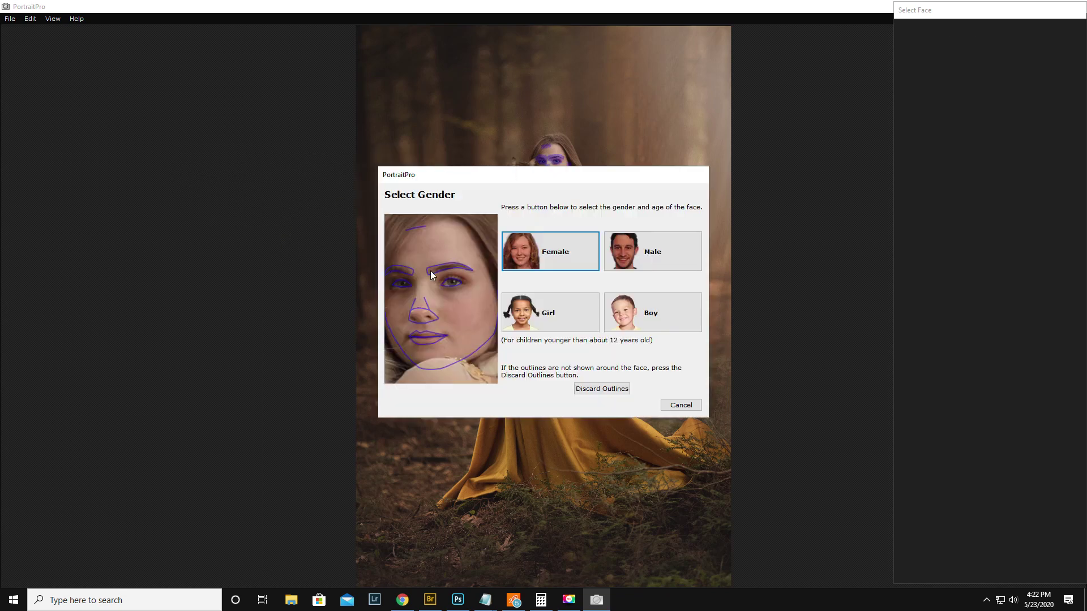
{"action": "left_click", "coordinate": [551, 255]}
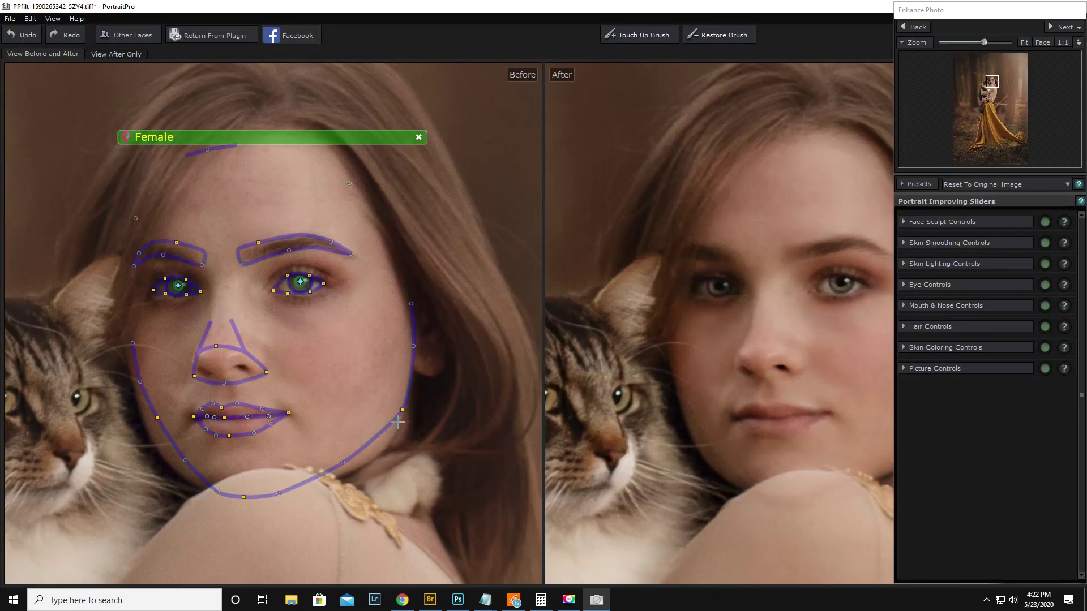
- Fit the face outline to the woman's jaw and cheek on both sides of the chin
{"action": "left_click_drag", "start_coordinate": [186, 462], "coordinate": [172, 470]}
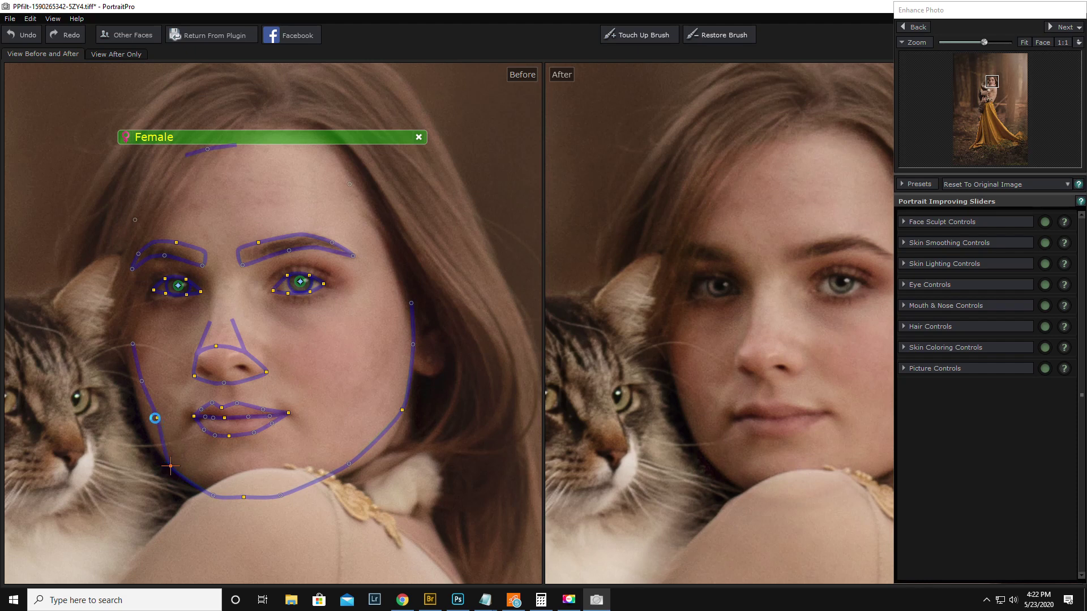
{"action": "left_click", "coordinate": [156, 418]}
{"action": "left_click_drag", "start_coordinate": [157, 418], "coordinate": [140, 431]}
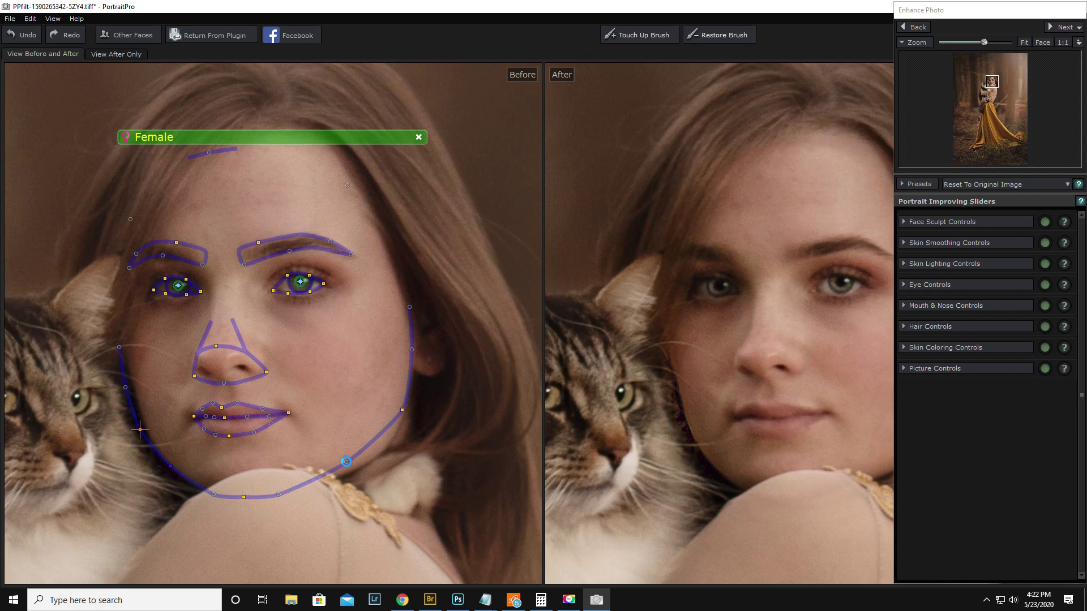
{"action": "left_click_drag", "start_coordinate": [345, 462], "coordinate": [350, 469]}
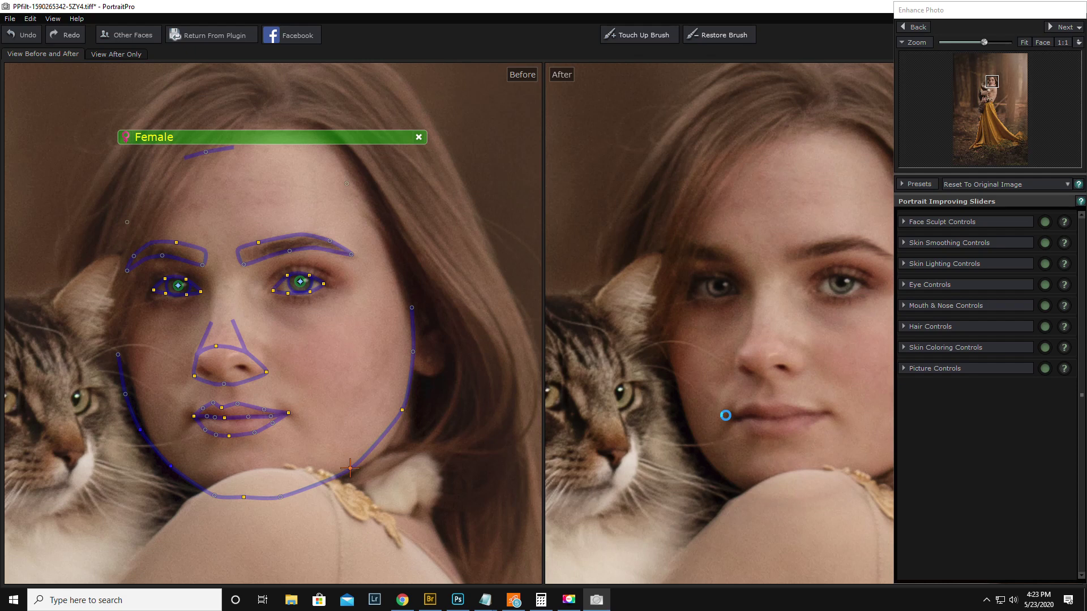
- Turn off the Face Sculpt adjustments and compare the face with and without Skin Smoothing, keeping the smoothing on
{"action": "left_click_drag", "start_coordinate": [832, 349], "coordinate": [772, 328]}
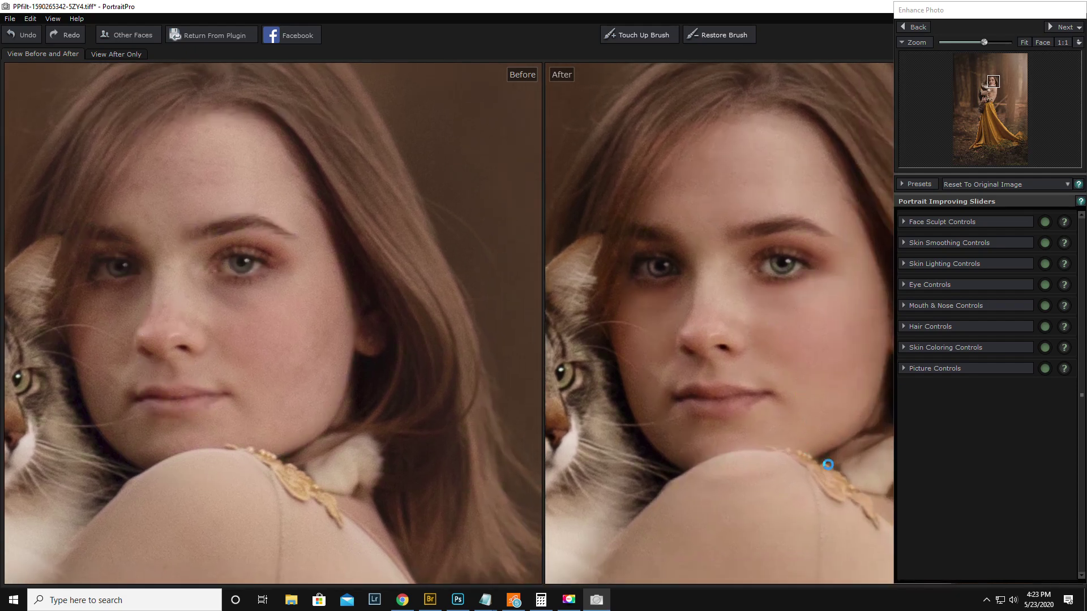
{"action": "left_click", "coordinate": [1044, 220]}
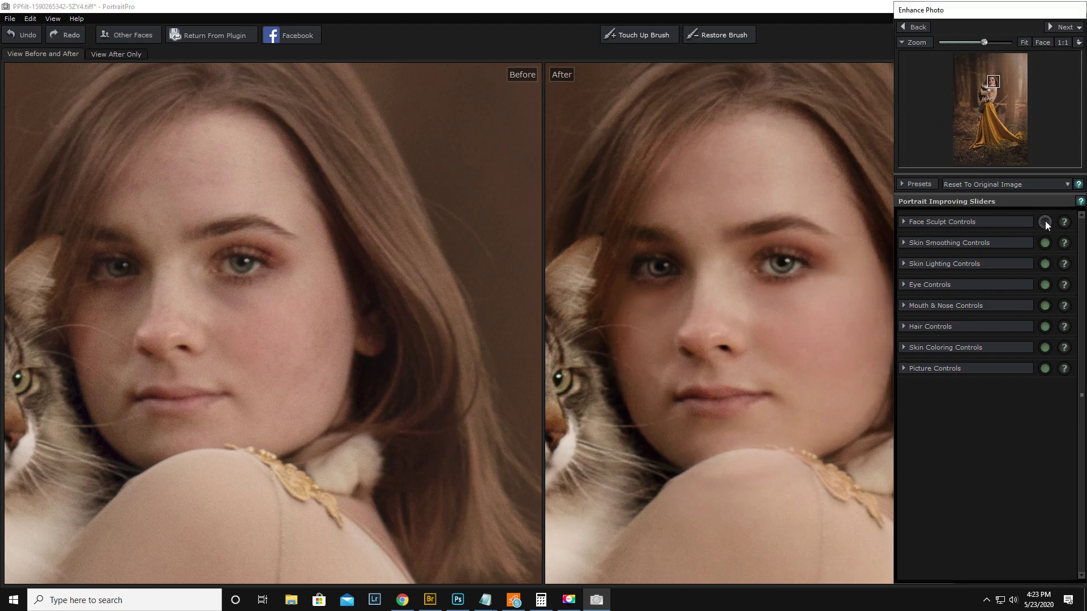
{"action": "left_click", "coordinate": [1045, 221]}
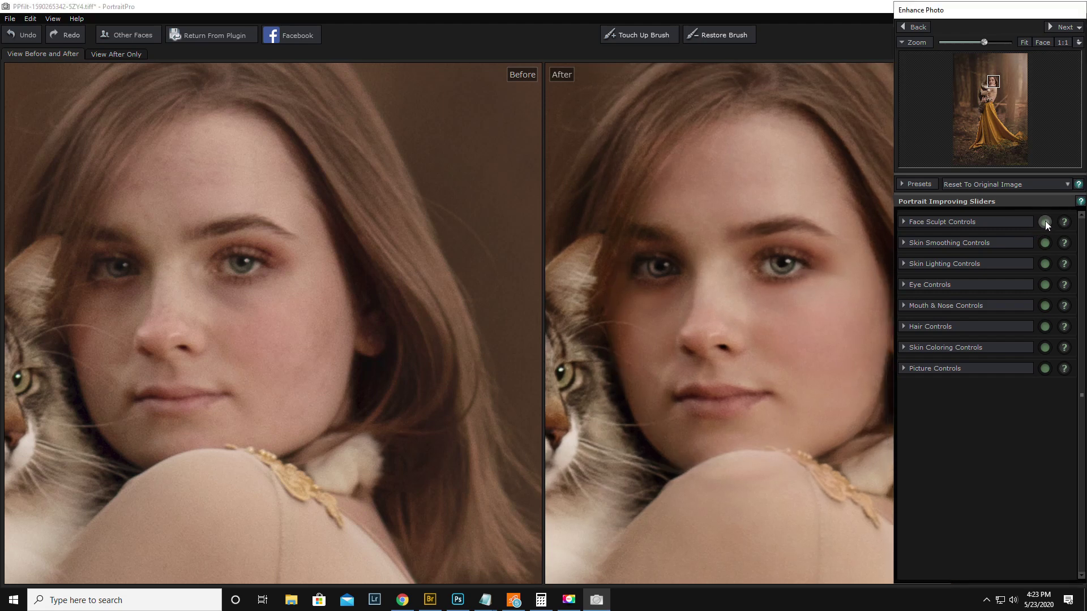
{"action": "left_click", "coordinate": [1044, 221]}
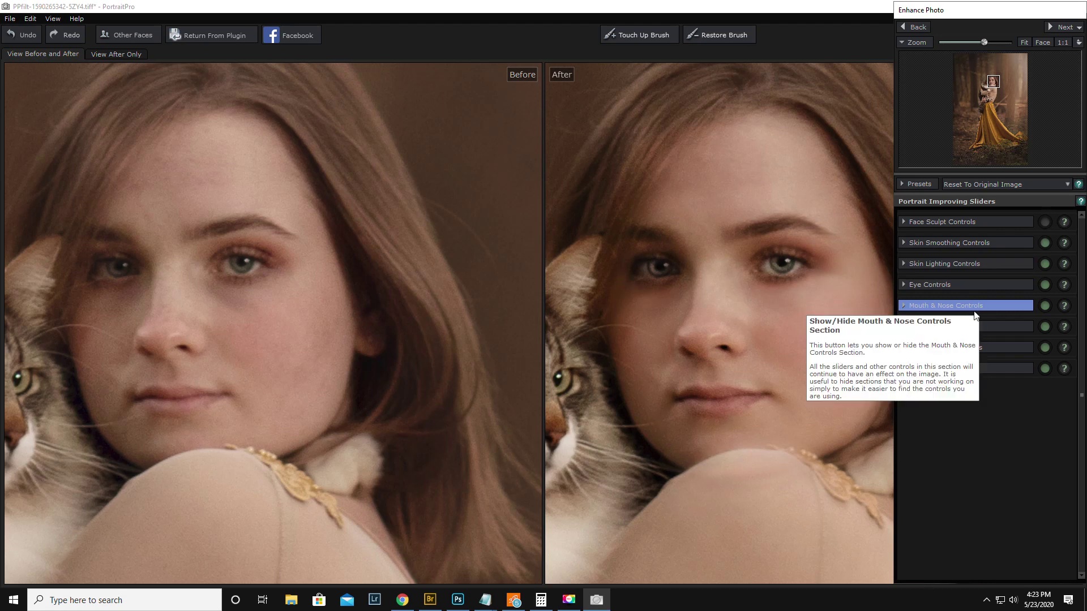
{"action": "left_click", "coordinate": [1045, 243]}
{"action": "left_click", "coordinate": [1044, 241]}
- In the Skin Lighting controls, move the light source to the far upper right of the face model
{"action": "left_click", "coordinate": [902, 264]}
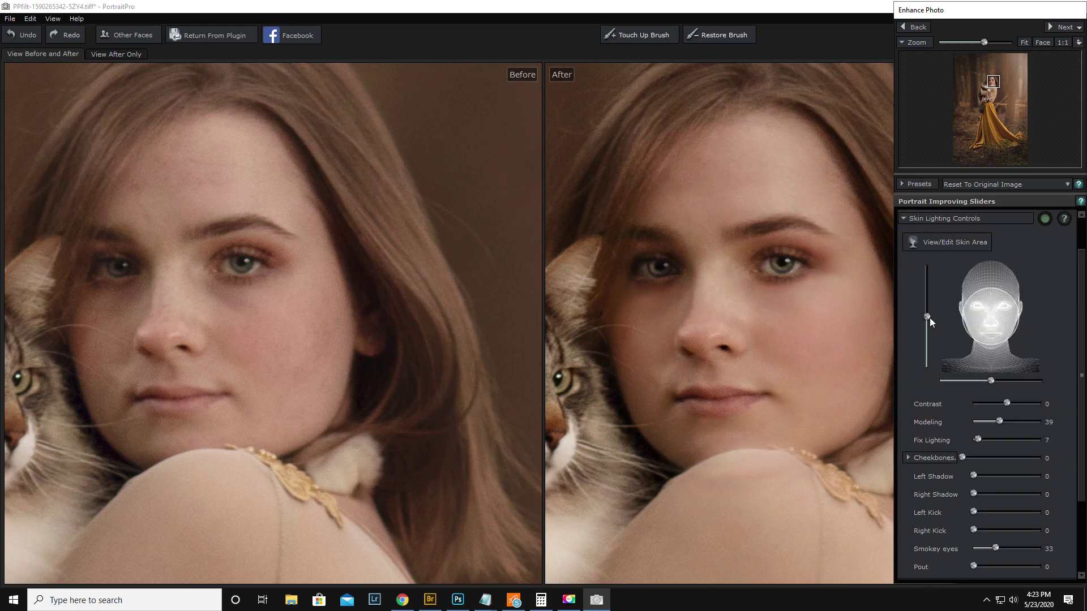
{"action": "left_click_drag", "start_coordinate": [925, 314], "coordinate": [923, 263]}
{"action": "mouse_move", "coordinate": [991, 381]}
{"action": "left_mouse_down"}
{"action": "mouse_move", "coordinate": [1048, 382]}
{"action": "mouse_move", "coordinate": [866, 388]}
{"action": "mouse_move", "coordinate": [1062, 380]}
{"action": "left_mouse_up"}
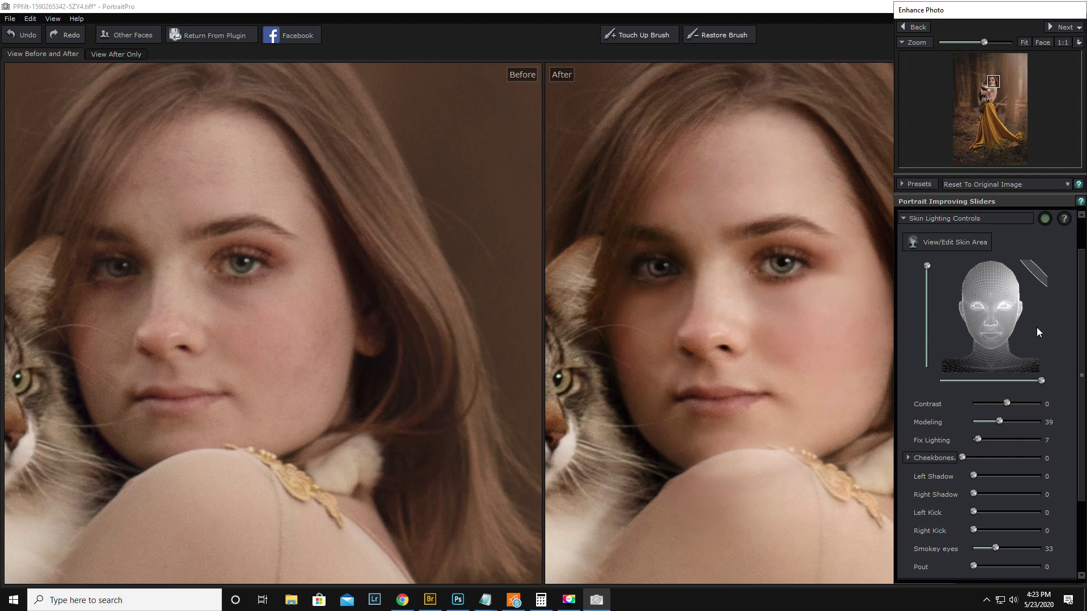
- Set the skin lighting to Contrast 14, Modeling 36, Fix Lighting 0, Cheekbones 15 and Left Kick 40, and collapse its controls
{"action": "left_click_drag", "start_coordinate": [1007, 403], "coordinate": [973, 451]}
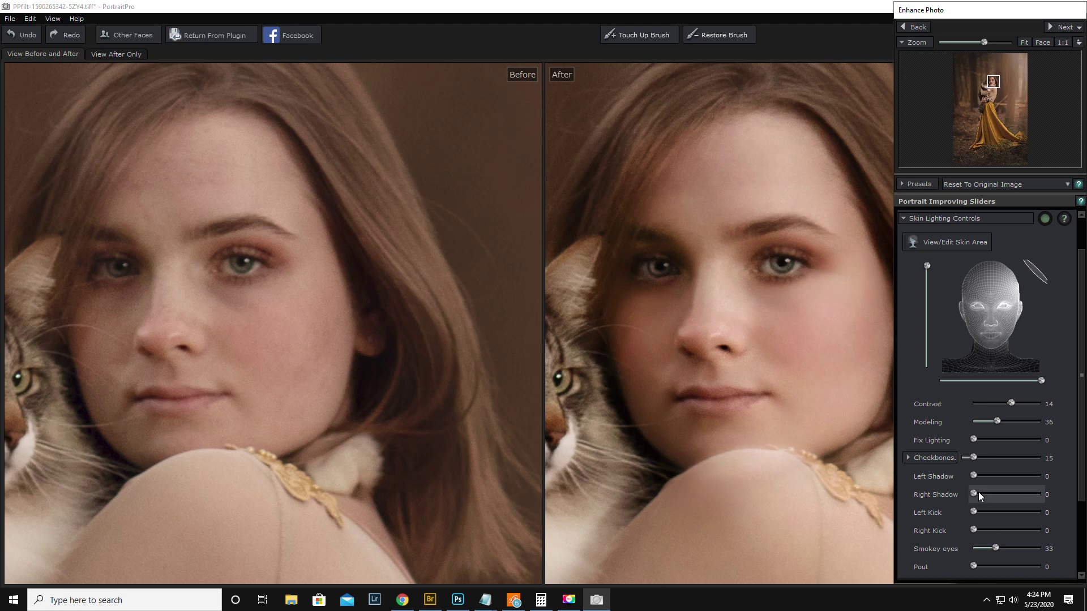
{"action": "left_click_drag", "start_coordinate": [973, 475], "coordinate": [929, 482]}
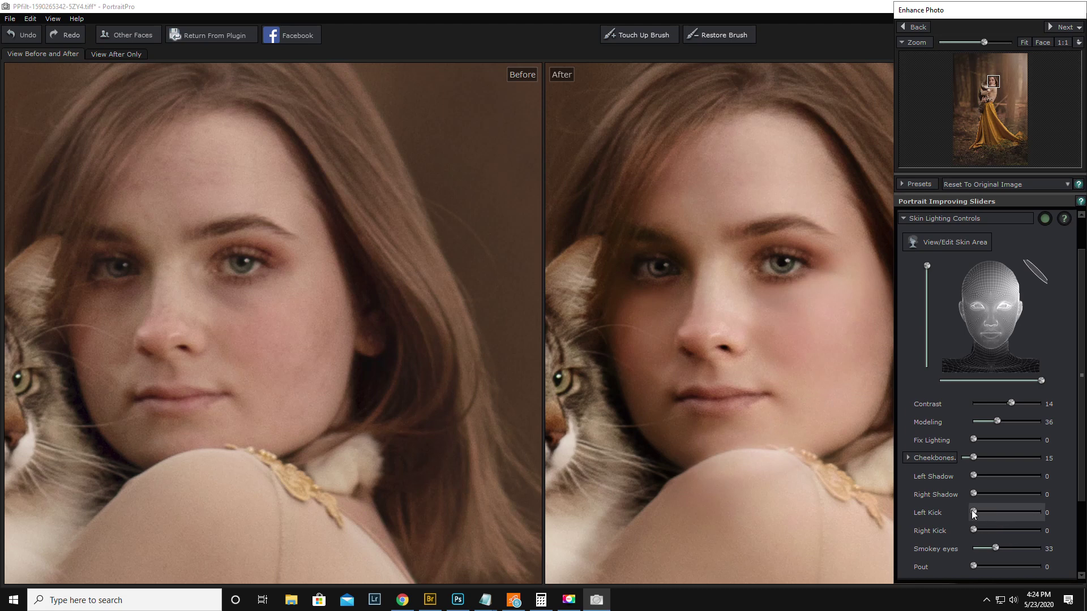
{"action": "left_click_drag", "start_coordinate": [975, 511], "coordinate": [1000, 513]}
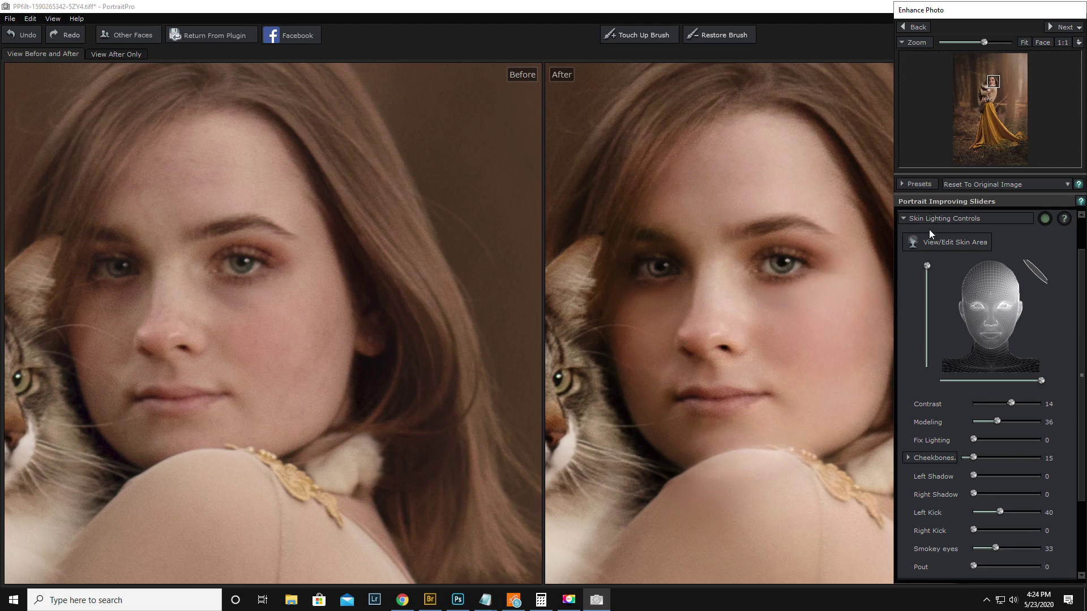
{"action": "left_click", "coordinate": [902, 217]}
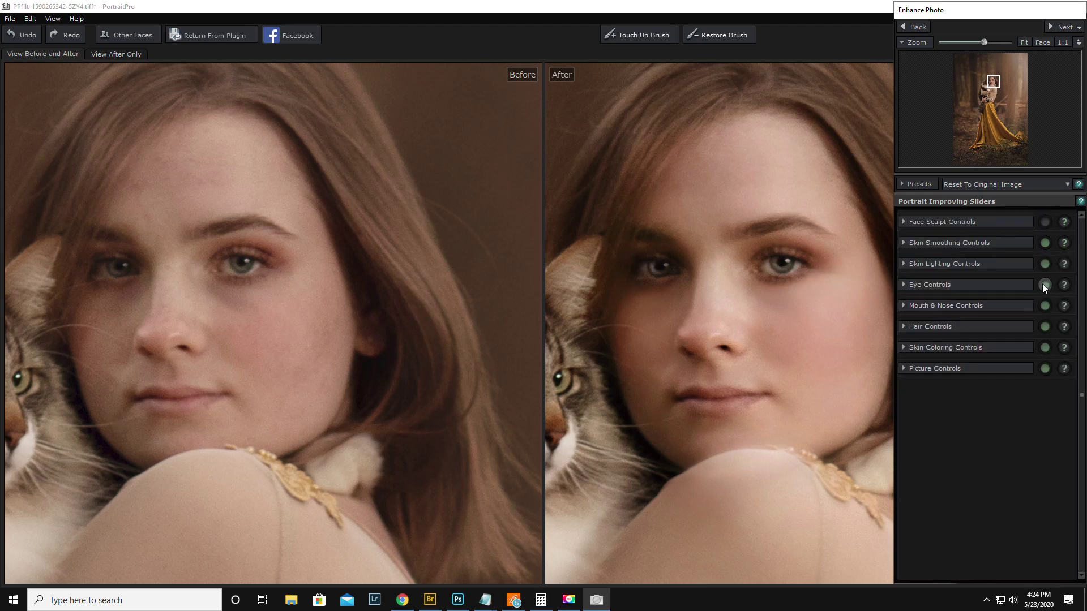
- Turn off the Mouth & Nose and Hair adjustments, and compare Skin Coloring and Picture on and off, leaving both on
{"action": "left_click", "coordinate": [1045, 306]}
{"action": "left_click", "coordinate": [1045, 327]}
{"action": "left_click", "coordinate": [1045, 348]}
{"action": "left_click", "coordinate": [1045, 348]}
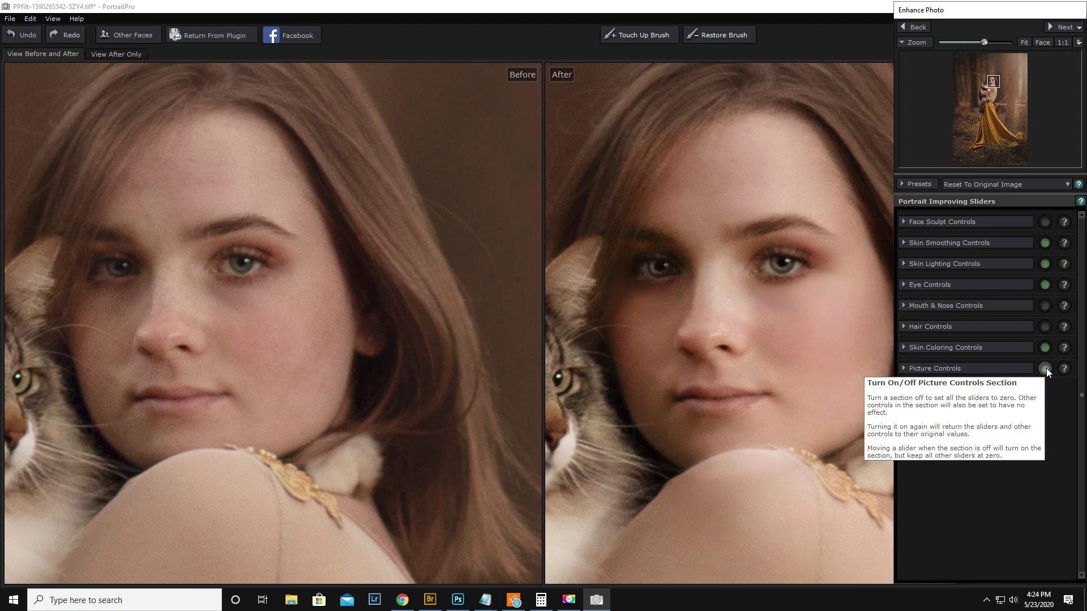
{"action": "left_click", "coordinate": [1046, 368]}
{"action": "left_click", "coordinate": [1045, 368]}
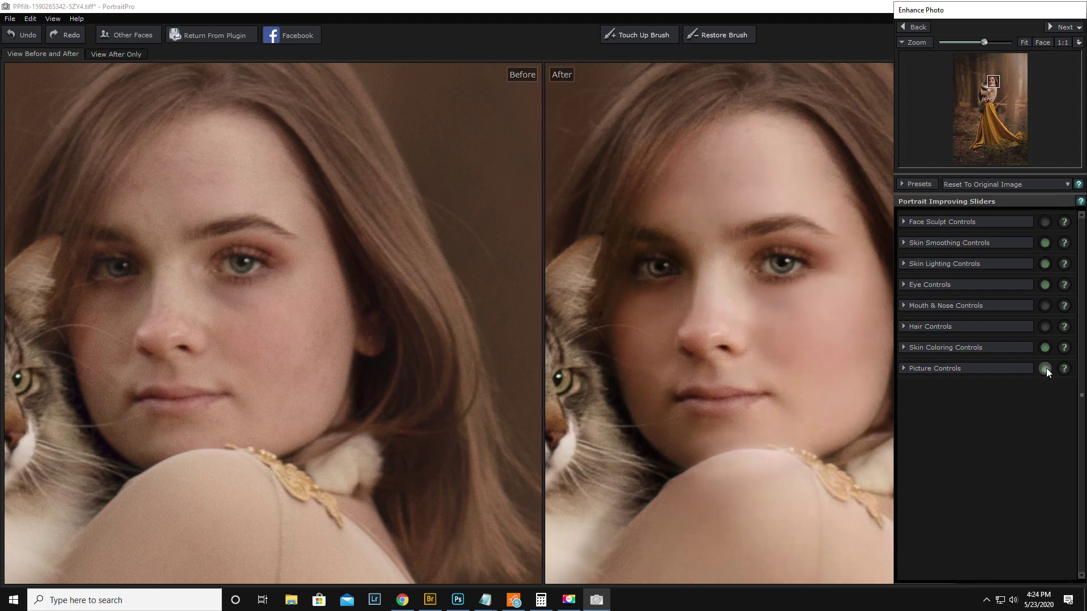
{"action": "left_click", "coordinate": [1045, 369]}
{"action": "left_click", "coordinate": [1045, 368]}
- Return the retouched portrait to Photoshop and compare the photo with Layer 1 hidden and shown
{"action": "left_click", "coordinate": [206, 35]}
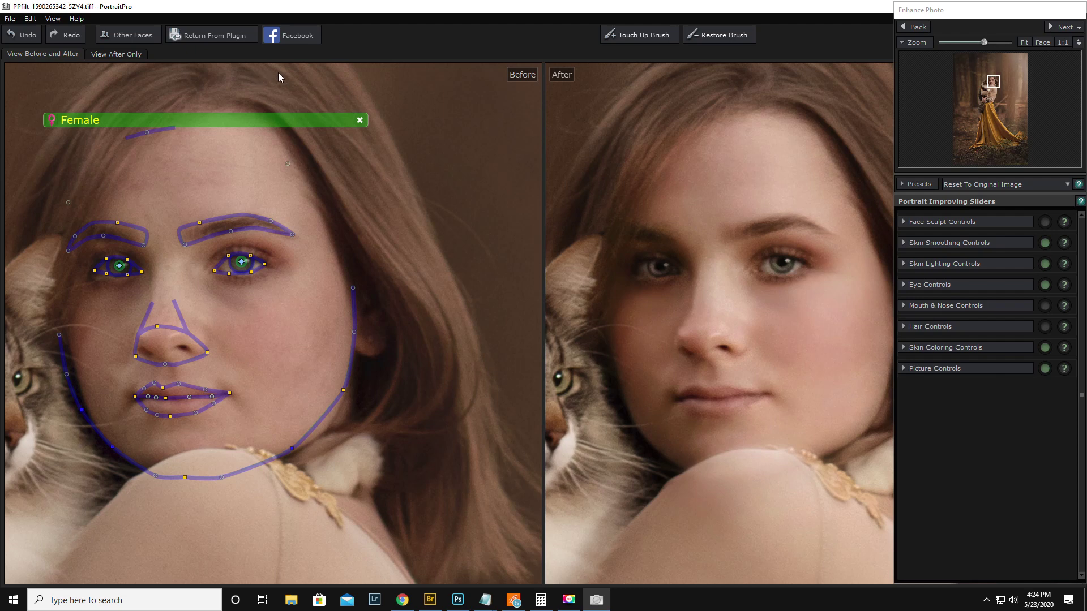
{"action": "key", "text": "space"}
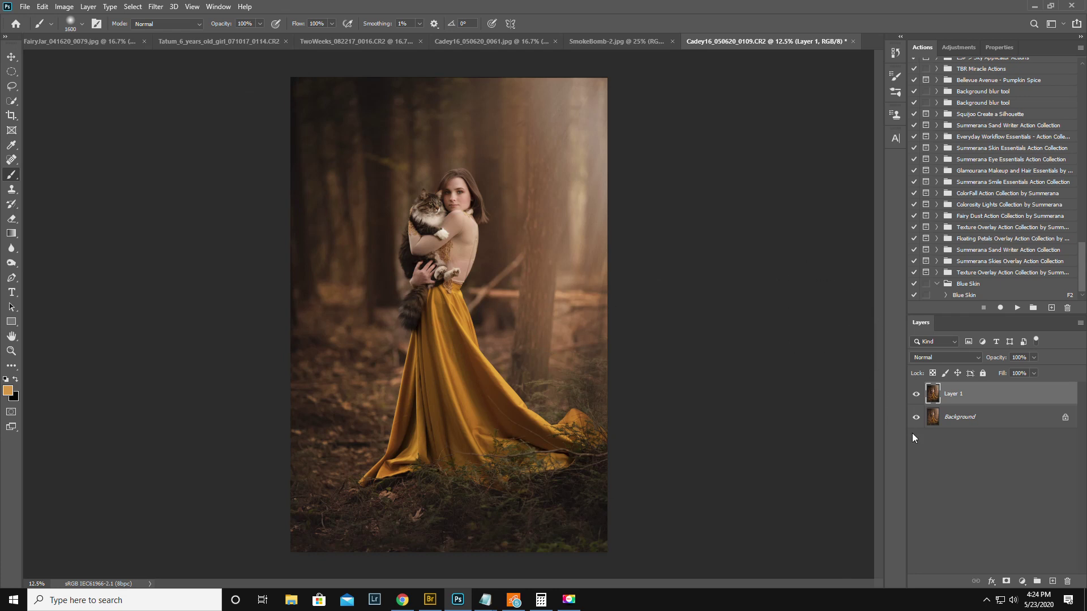
{"action": "left_click", "coordinate": [915, 394]}
{"action": "left_click", "coordinate": [915, 395]}
{"action": "left_click", "coordinate": [916, 394]}
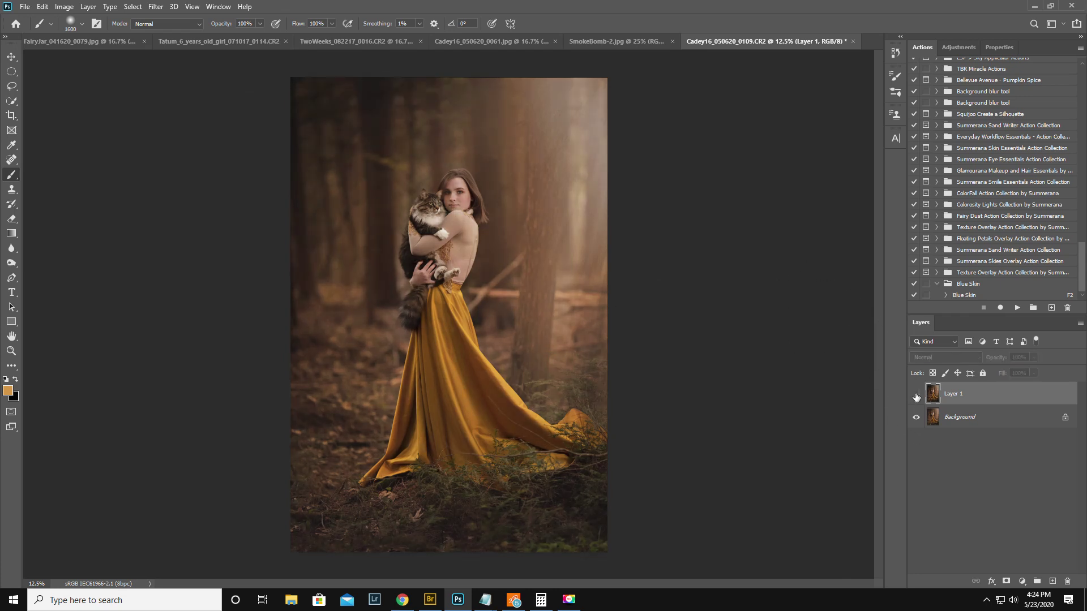
{"action": "left_click", "coordinate": [916, 395]}
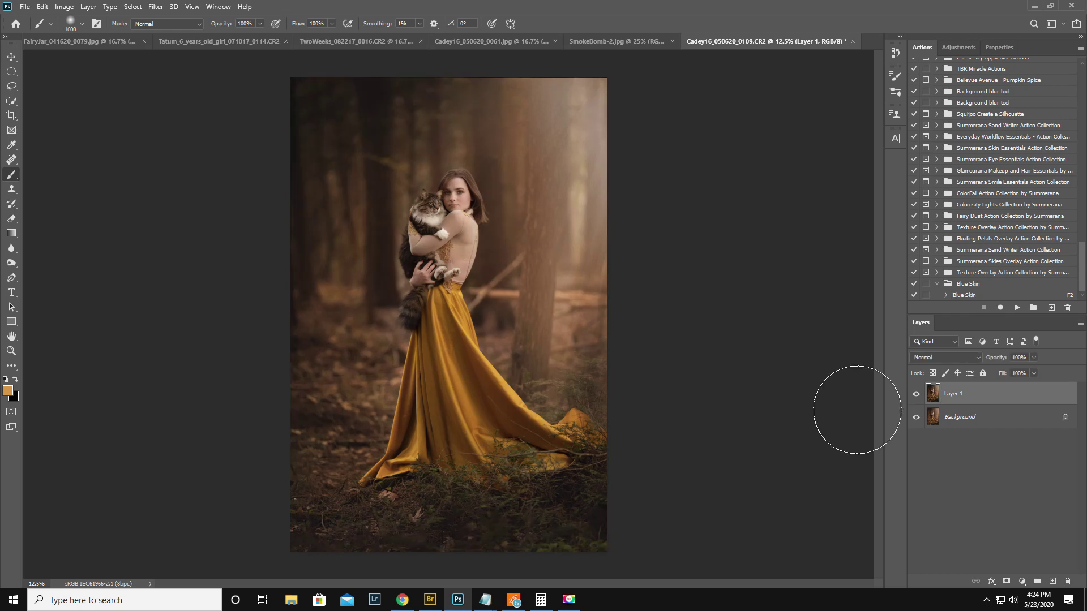
- Add a white layer mask to the retouched Layer 1
{"action": "left_click", "coordinate": [11, 355]}
{"action": "left_click_drag", "start_coordinate": [456, 199], "coordinate": [468, 198]}
{"action": "left_click", "coordinate": [468, 198]}
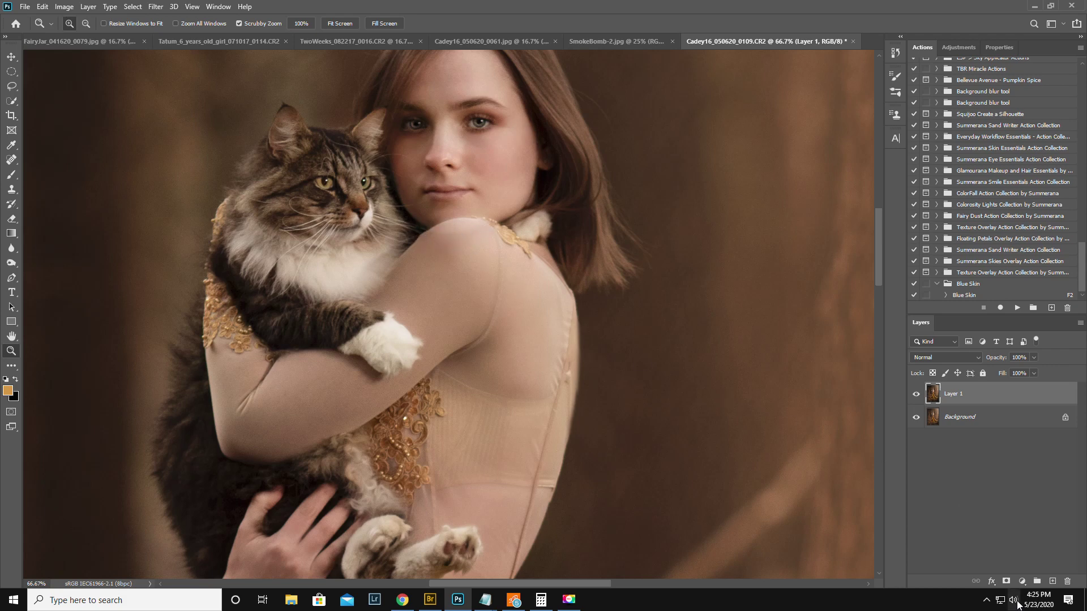
{"action": "left_click", "coordinate": [1006, 581]}
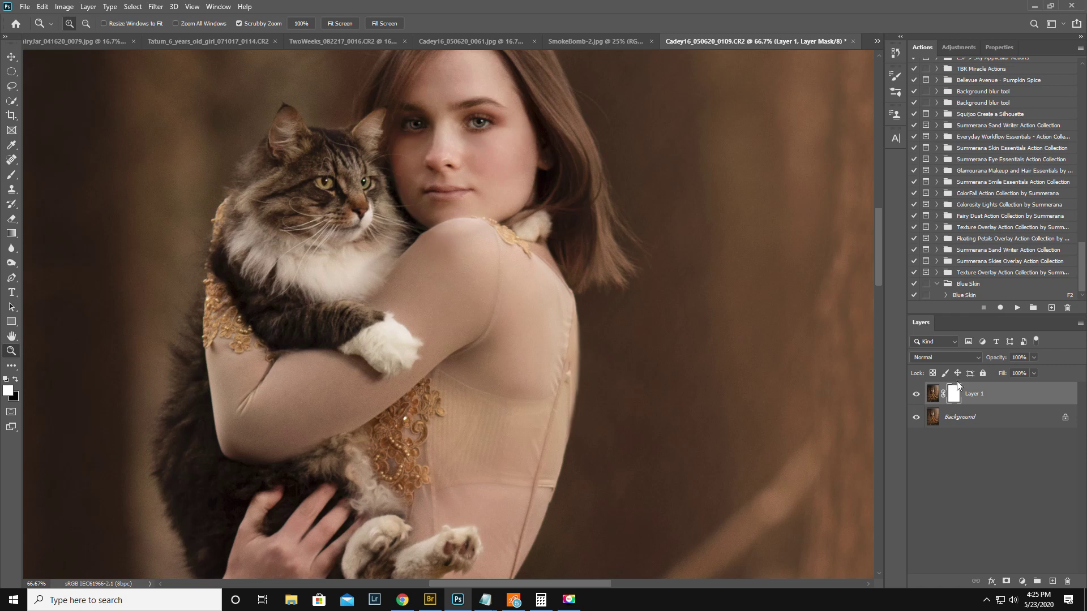
- Mask the retouch off the sleeve seam at the woman's shoulder and upper arm with a 125 px black brush
{"action": "left_click", "coordinate": [11, 174]}
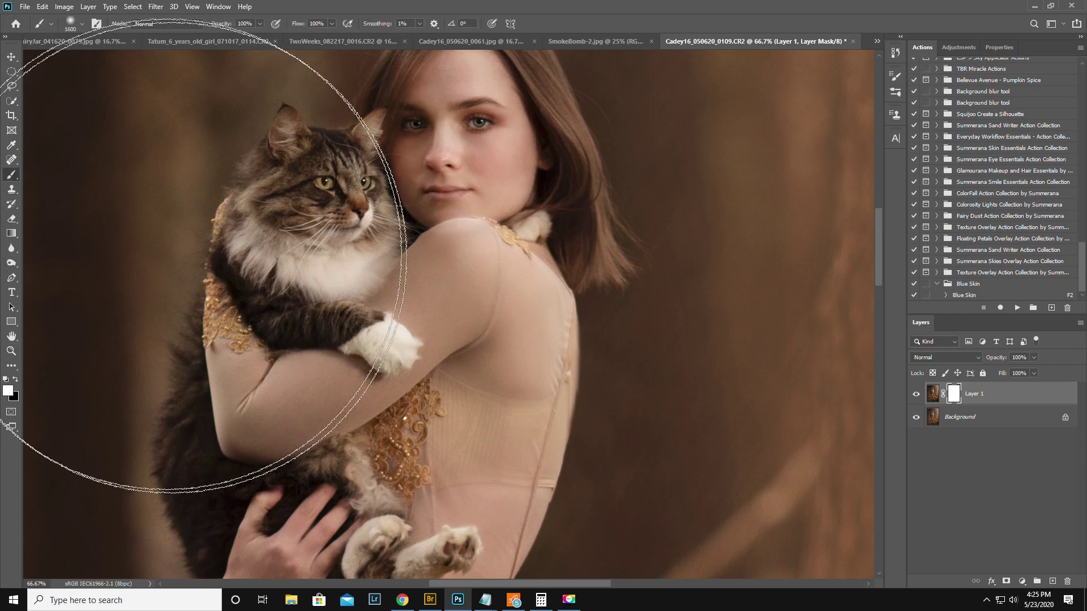
{"action": "key", "text": "x"}
{"action": "key", "text": "bracketleft"}
{"action": "key", "text": "bracketleft"}
{"action": "key", "text": "bracketleft"}
{"action": "key", "text": "bracketleft"}
{"action": "key", "text": "bracketleft"}
{"action": "key", "text": "bracketleft"}
{"action": "key", "text": "bracketleft"}
{"action": "key", "text": "bracketleft"}
{"action": "key", "text": "bracketleft"}
{"action": "key", "text": "bracketleft"}
{"action": "key", "text": "bracketleft"}
{"action": "key", "text": "bracketleft"}
{"action": "key", "text": "bracketleft"}
{"action": "key", "text": "bracketleft"}
{"action": "key", "text": "bracketleft"}
{"action": "key", "text": "bracketleft"}
{"action": "key", "text": "bracketleft"}
{"action": "key", "text": "bracketleft"}
{"action": "key", "text": "bracketleft"}
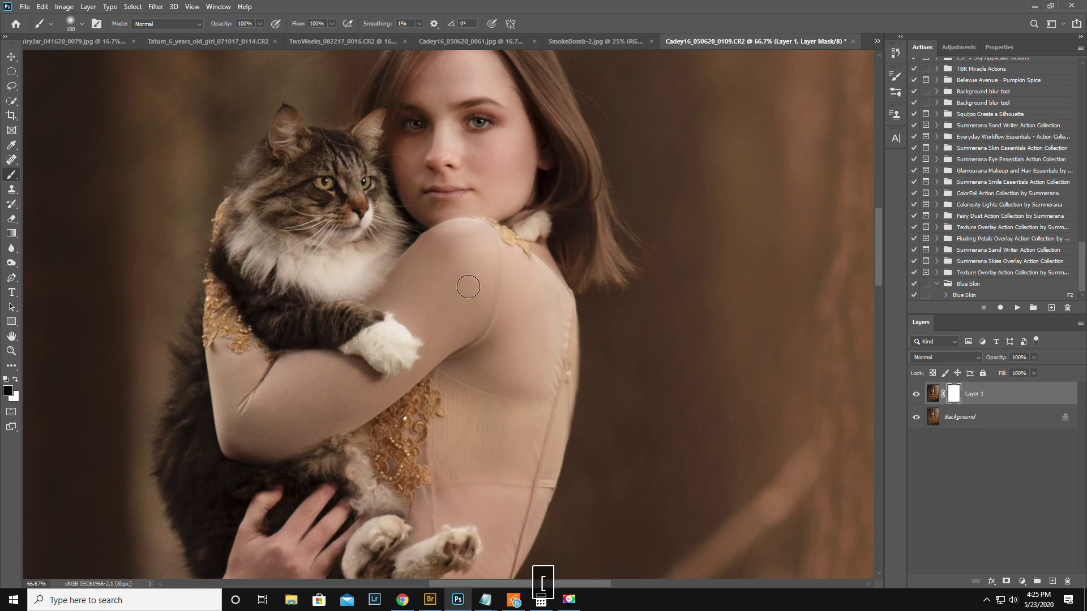
{"action": "key", "text": "bracketleft"}
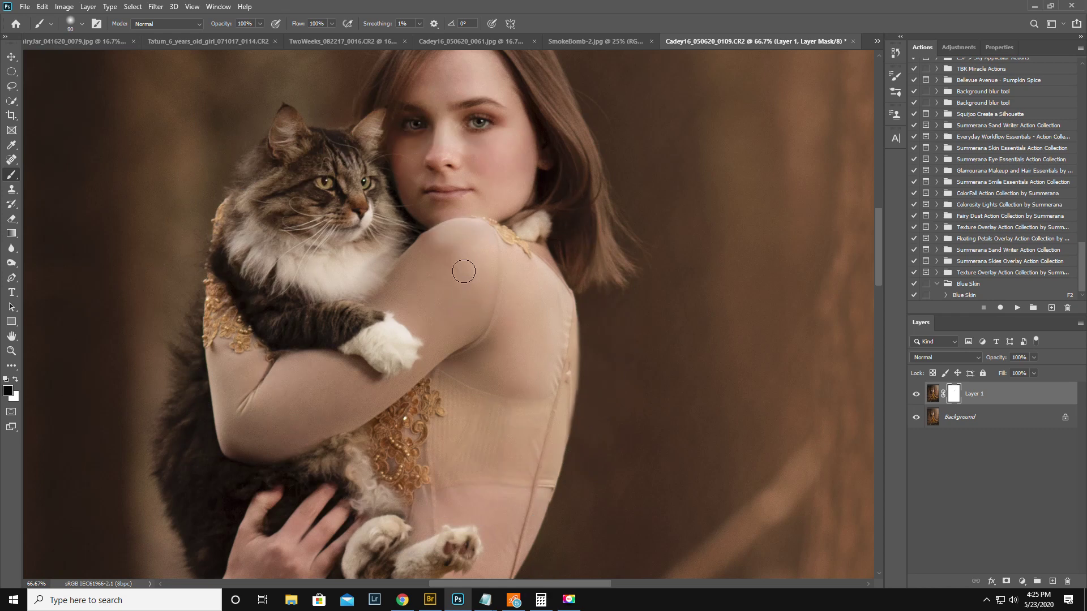
{"action": "key", "text": "bracketright"}
{"action": "key", "text": "bracketright"}
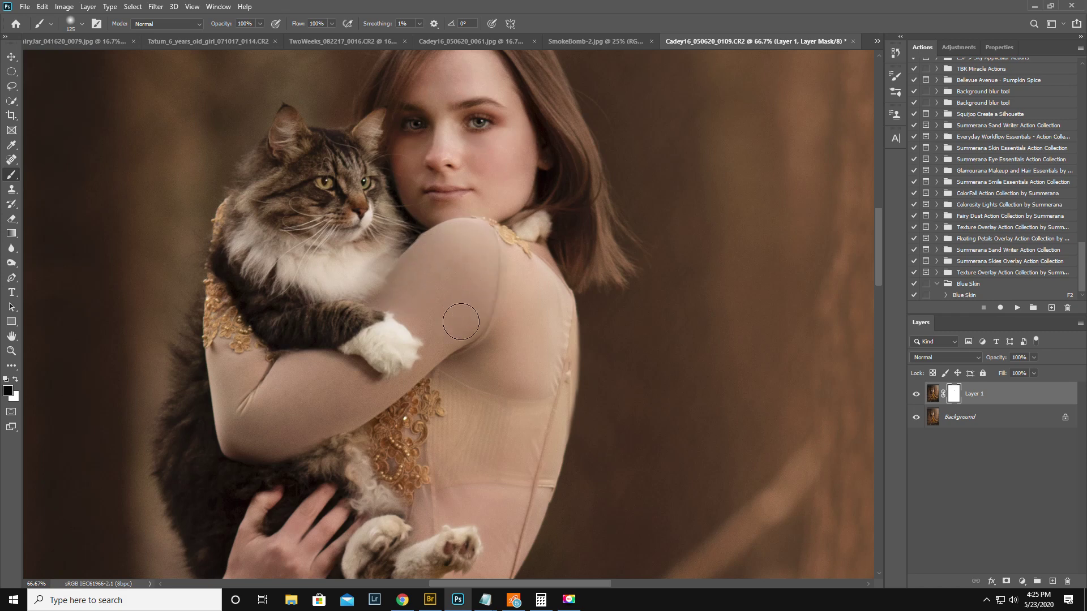
- Compare the woman's face and skin before and after the retouch by hiding and showing Layer 1, then check the wider photo
{"action": "scroll", "coordinate": [470, 317], "scroll_direction": "up", "scroll_amount": 3}
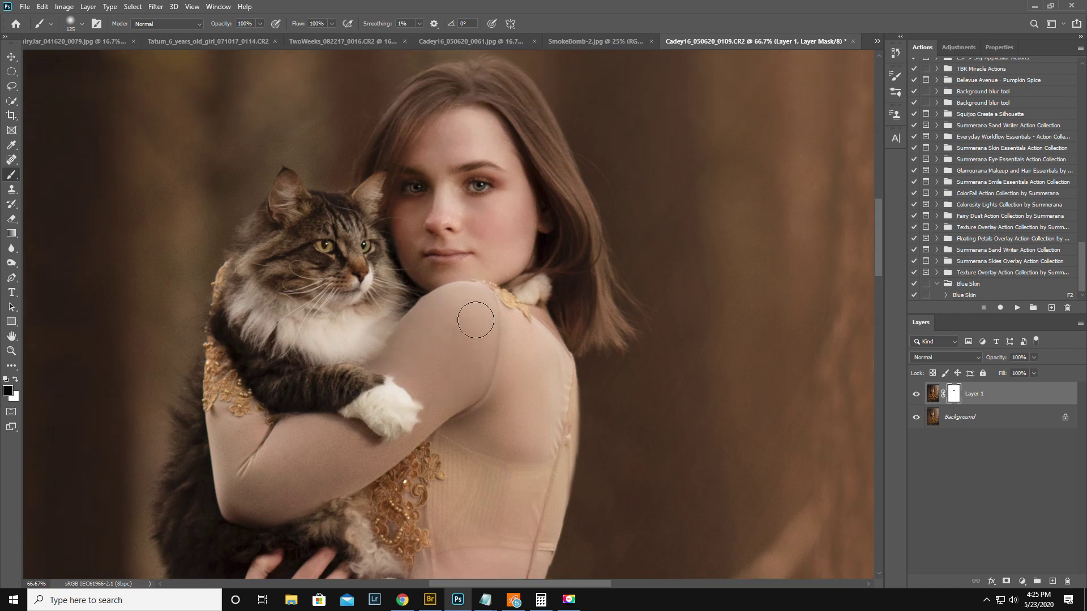
{"action": "left_click", "coordinate": [917, 396]}
{"action": "left_click", "coordinate": [916, 395]}
{"action": "left_click", "coordinate": [916, 395]}
{"action": "left_click", "coordinate": [916, 395]}
{"action": "left_click", "coordinate": [916, 395]}
{"action": "left_click", "coordinate": [916, 394]}
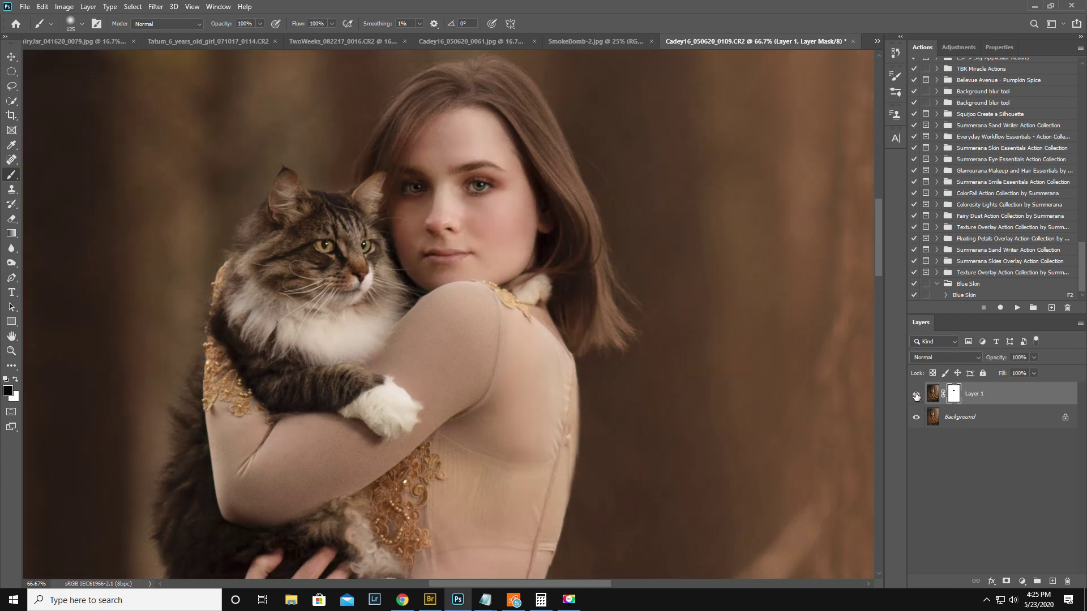
{"action": "left_click", "coordinate": [916, 395]}
{"action": "left_click", "coordinate": [916, 395]}
{"action": "left_click", "coordinate": [916, 395]}
{"action": "left_click", "coordinate": [917, 394]}
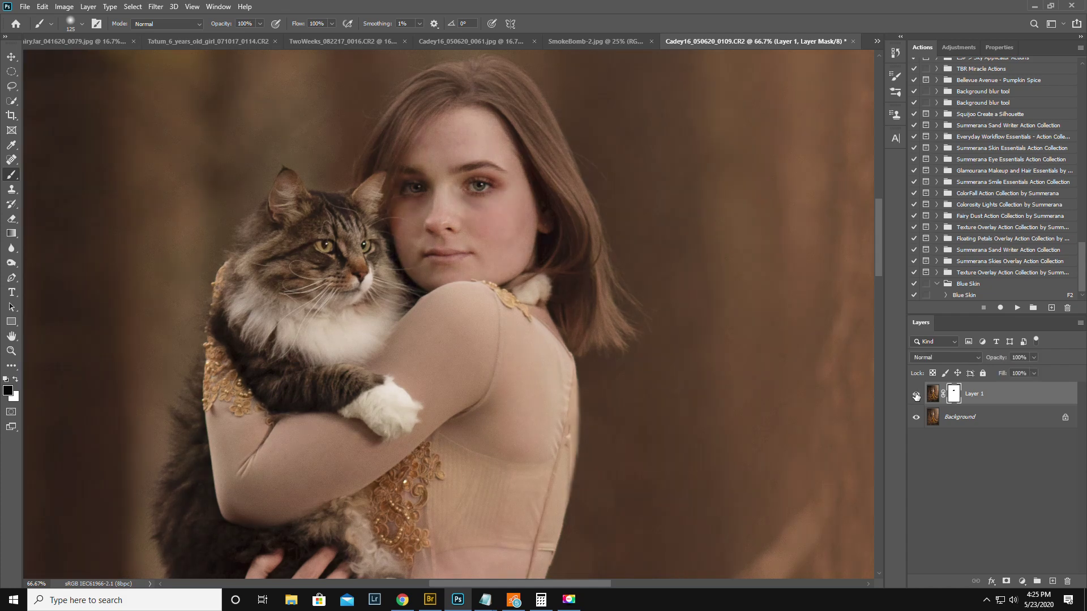
{"action": "left_click", "coordinate": [11, 350]}
{"action": "left_click", "coordinate": [341, 397], "text": "alt"}
{"action": "left_click", "coordinate": [343, 405], "text": "alt"}
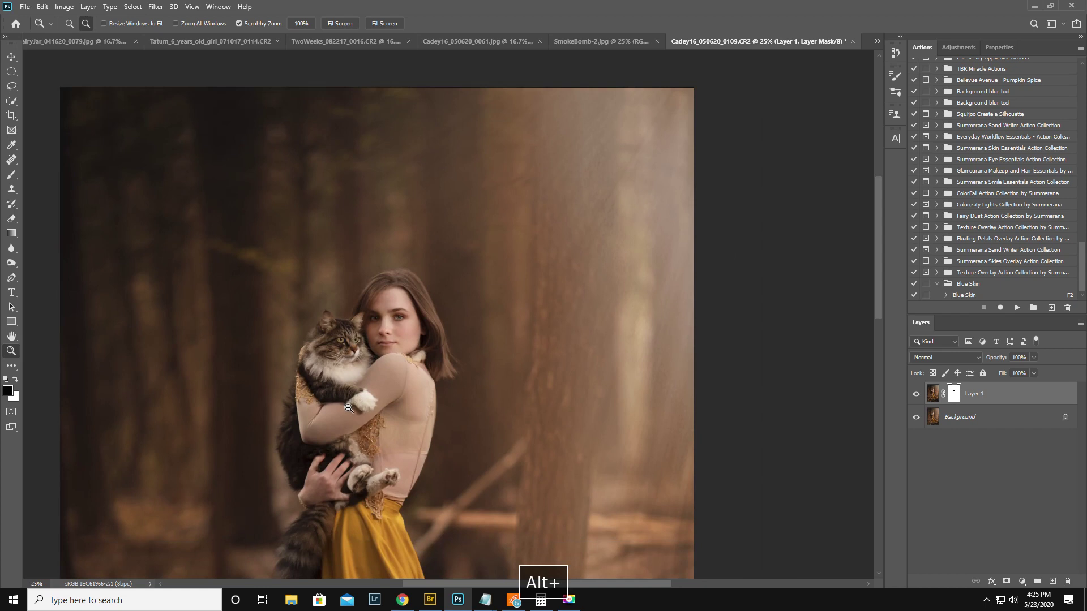
- Examine the whole photo and the woman's upper body, comparing the retouch with Layer 1 hidden and shown
{"action": "left_click", "coordinate": [340, 422], "text": "alt"}
{"action": "left_click", "coordinate": [338, 431], "text": "alt"}
{"action": "left_click", "coordinate": [338, 430], "text": "alt"}
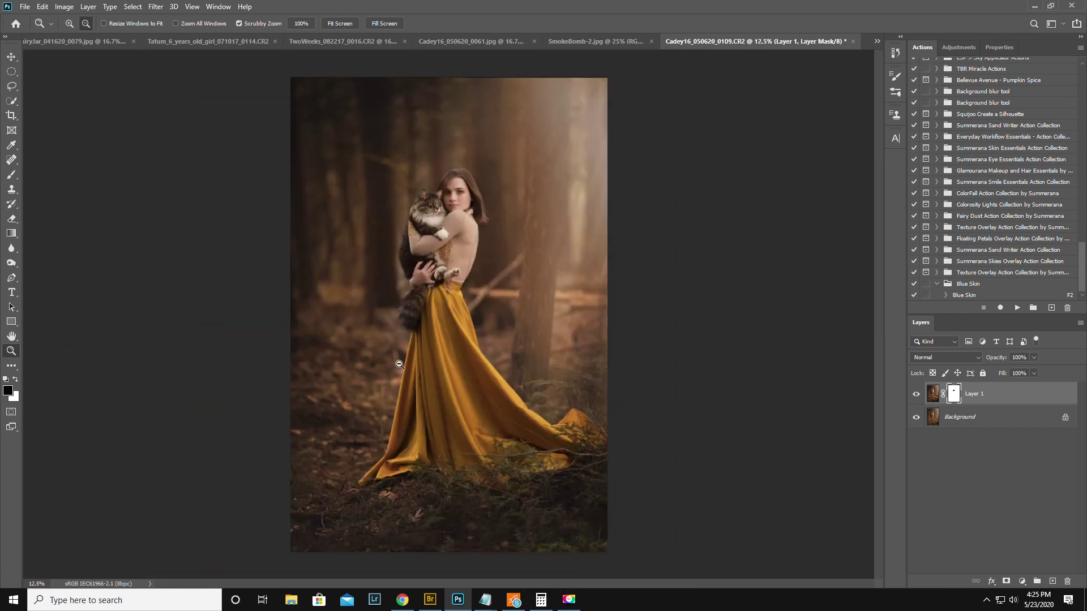
{"action": "left_click", "coordinate": [475, 152]}
{"action": "left_click", "coordinate": [474, 151]}
{"action": "left_click", "coordinate": [474, 152]}
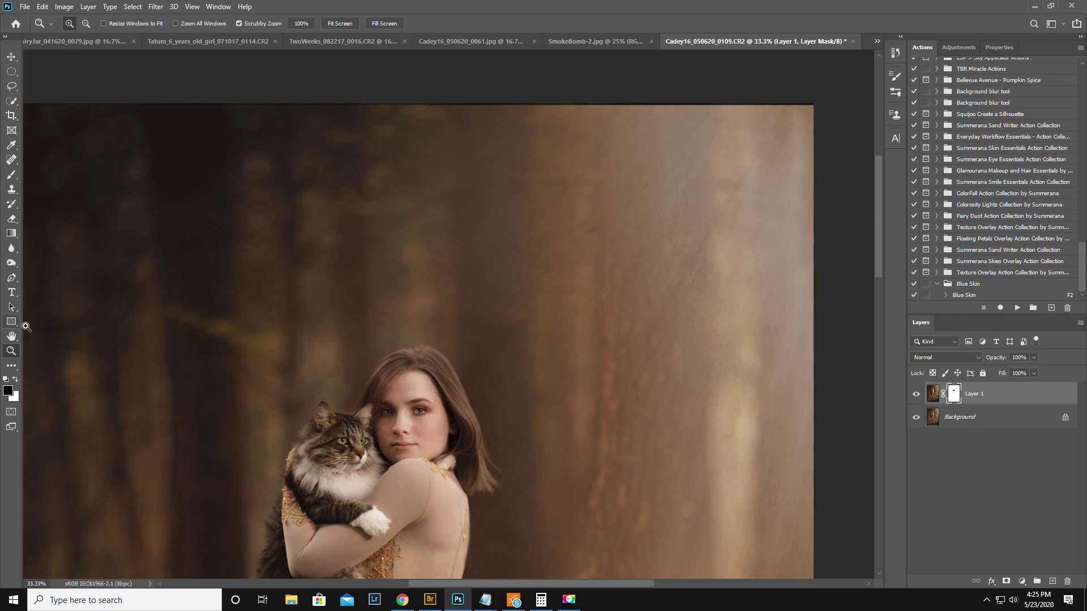
{"action": "left_click", "coordinate": [287, 357], "text": "alt"}
{"action": "left_click", "coordinate": [287, 357], "text": "alt"}
{"action": "left_click", "coordinate": [287, 356], "text": "alt"}
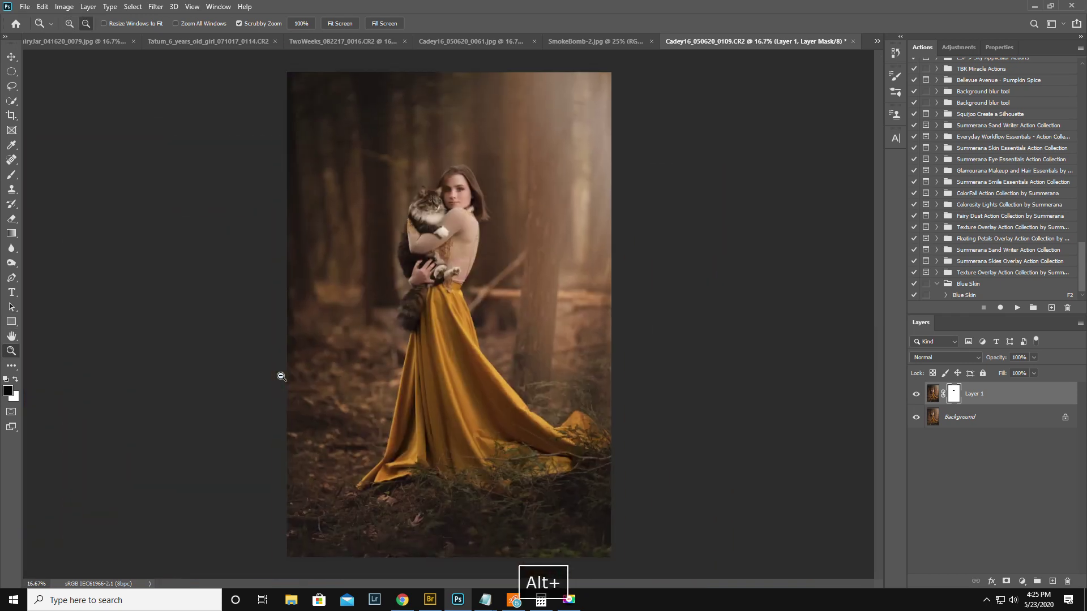
{"action": "left_click", "coordinate": [917, 394]}
{"action": "left_click", "coordinate": [917, 394]}
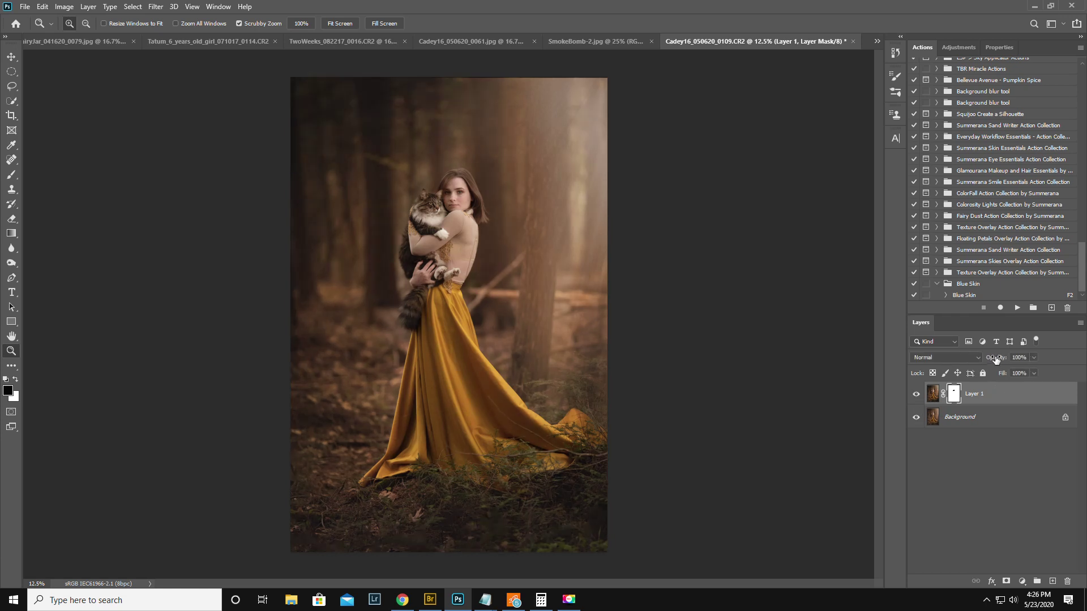
- Recheck the full-length photo with Layer 1 hidden and shown, and flatten the image into a single background
{"action": "left_click_drag", "start_coordinate": [996, 359], "coordinate": [965, 373]}
{"action": "left_click", "coordinate": [916, 395]}
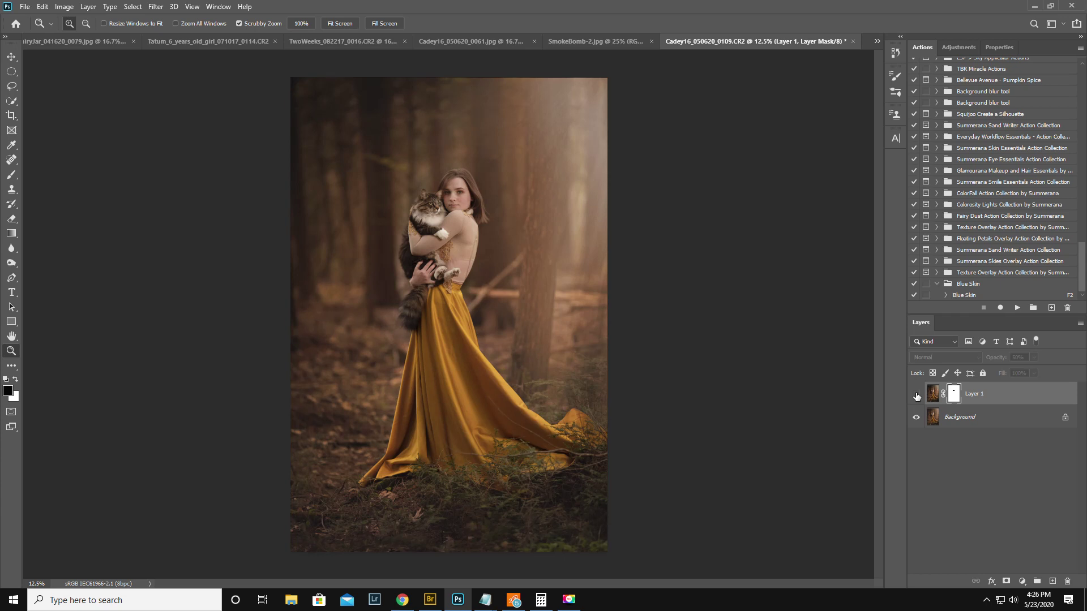
{"action": "left_click", "coordinate": [917, 395]}
{"action": "left_click", "coordinate": [917, 395]}
{"action": "left_click", "coordinate": [917, 395]}
{"action": "left_click", "coordinate": [1080, 323]}
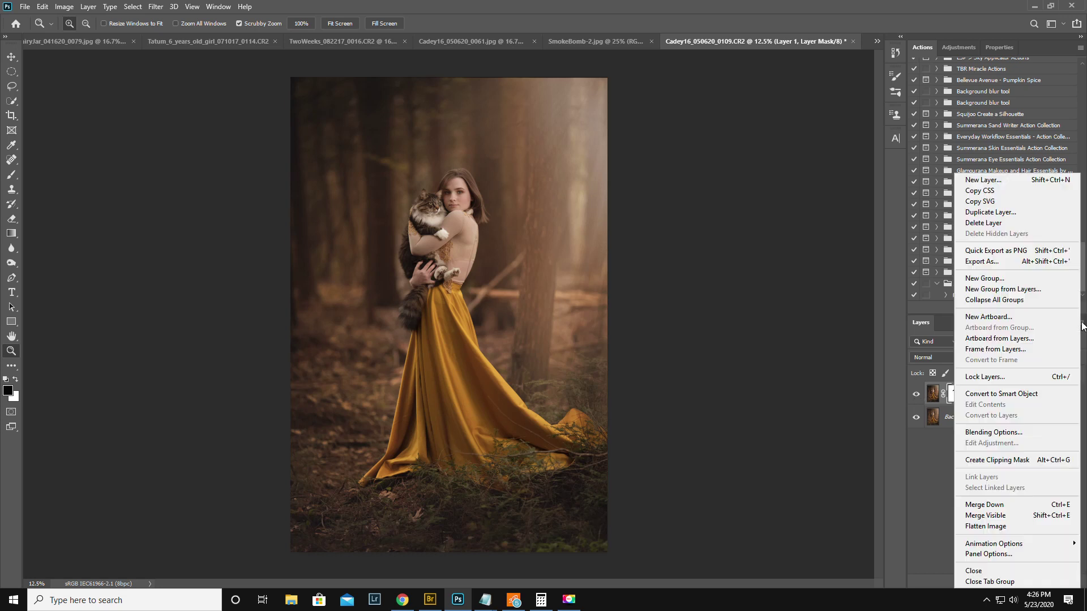
{"action": "left_click", "coordinate": [992, 526]}
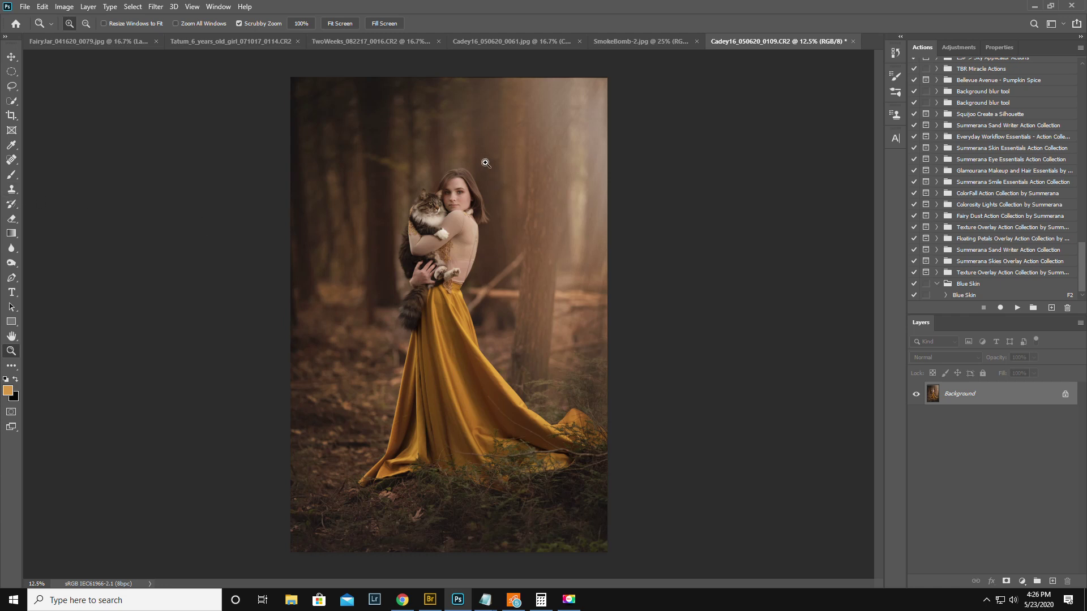
- Clone nearby forest background over the thin dark line along the photo's top edge with a 150 px Clone Stamp brush
{"action": "left_click", "coordinate": [508, 126]}
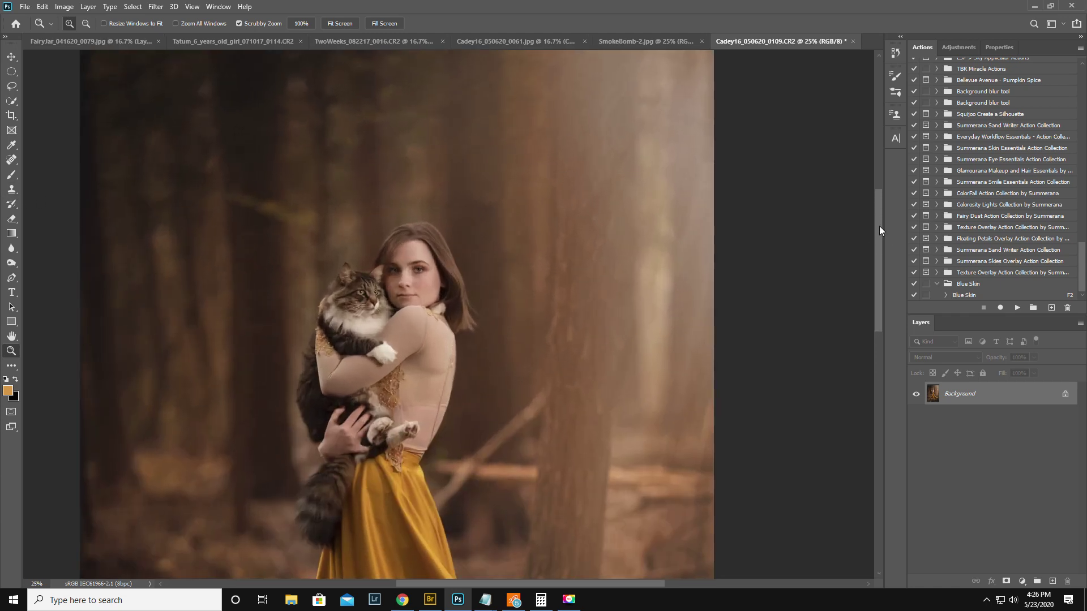
{"action": "left_click_drag", "start_coordinate": [879, 226], "coordinate": [859, 177]}
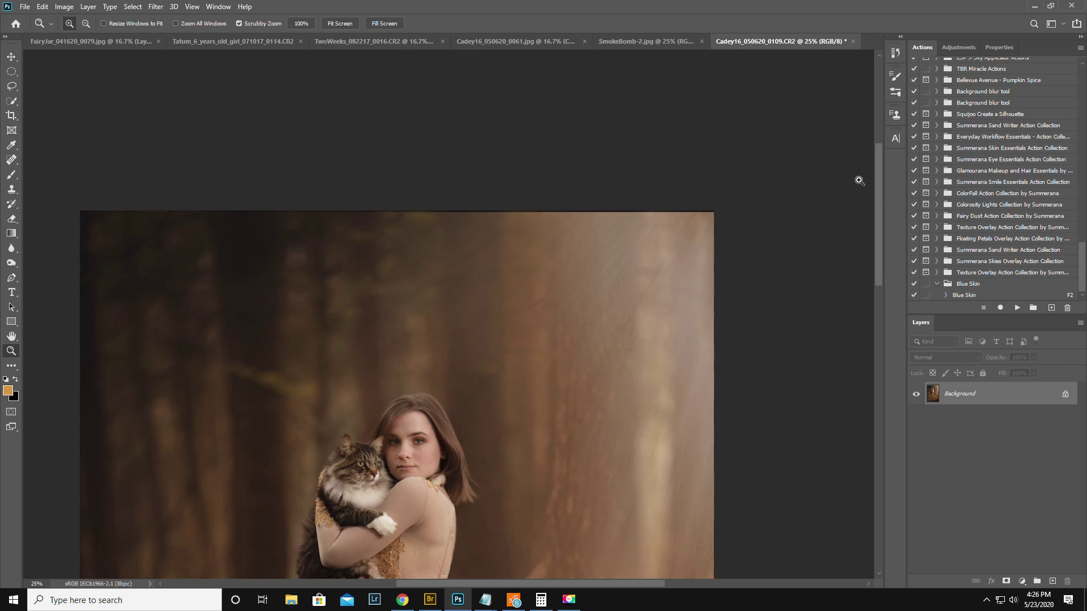
{"action": "left_click", "coordinate": [11, 191]}
{"action": "key", "text": "bracketright"}
{"action": "key", "text": "bracketright"}
{"action": "key", "text": "bracketright"}
{"action": "key", "text": "bracketright"}
{"action": "key", "text": "bracketright"}
{"action": "key", "text": "bracketright"}
{"action": "key", "text": "bracketright"}
{"action": "key", "text": "bracketright"}
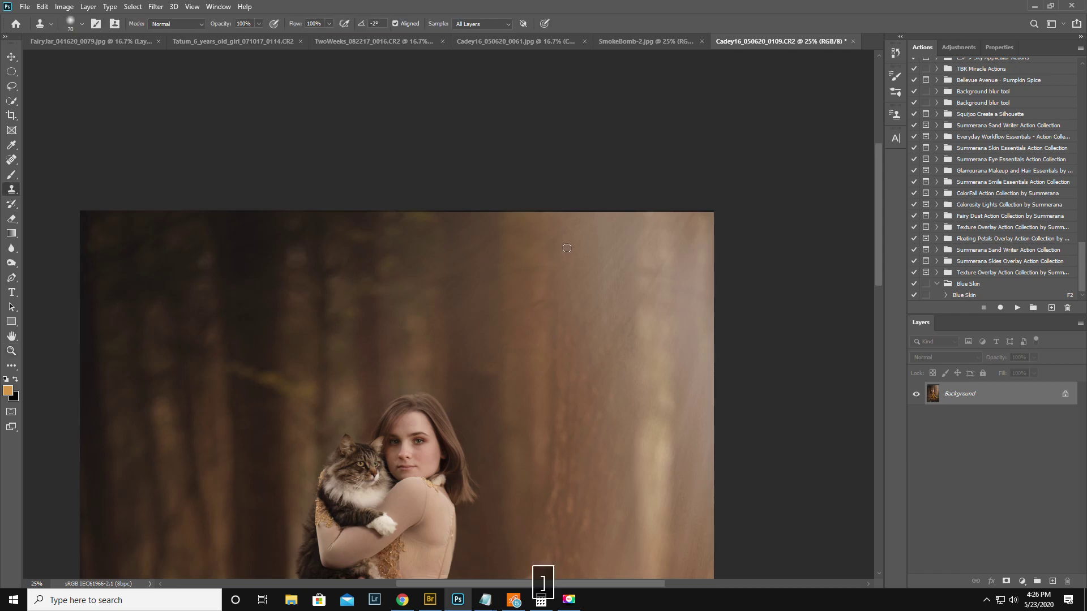
{"action": "left_click", "coordinate": [699, 233], "text": "alt"}
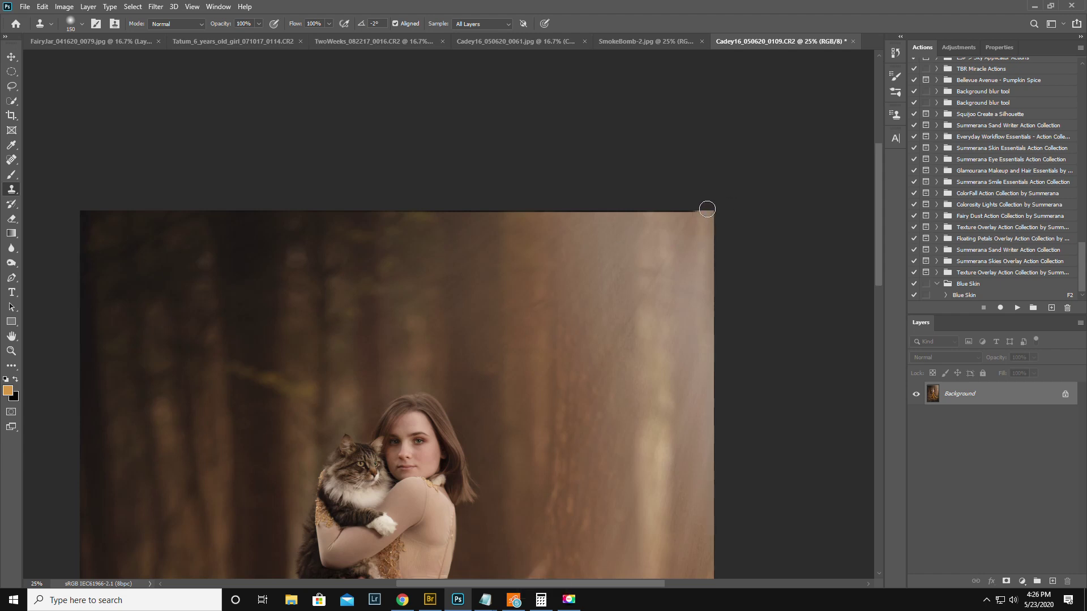
{"action": "left_click_drag", "start_coordinate": [630, 214], "coordinate": [324, 209]}
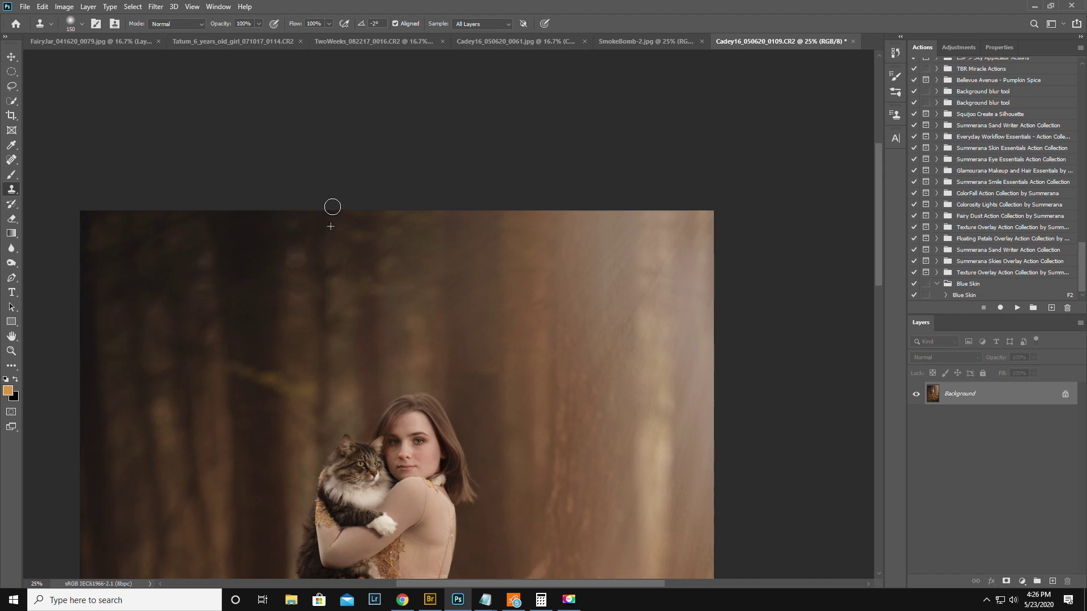
{"action": "left_click", "coordinate": [10, 351]}
{"action": "left_click", "coordinate": [475, 321], "text": "alt"}
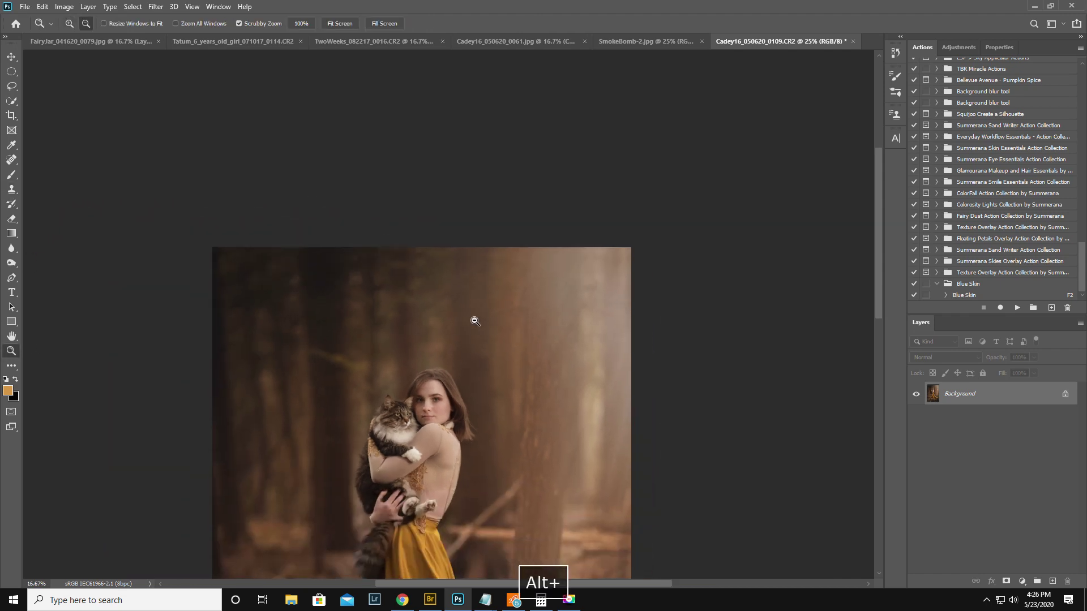
{"action": "left_click", "coordinate": [474, 321], "text": "alt"}
{"action": "left_click", "coordinate": [473, 310]}
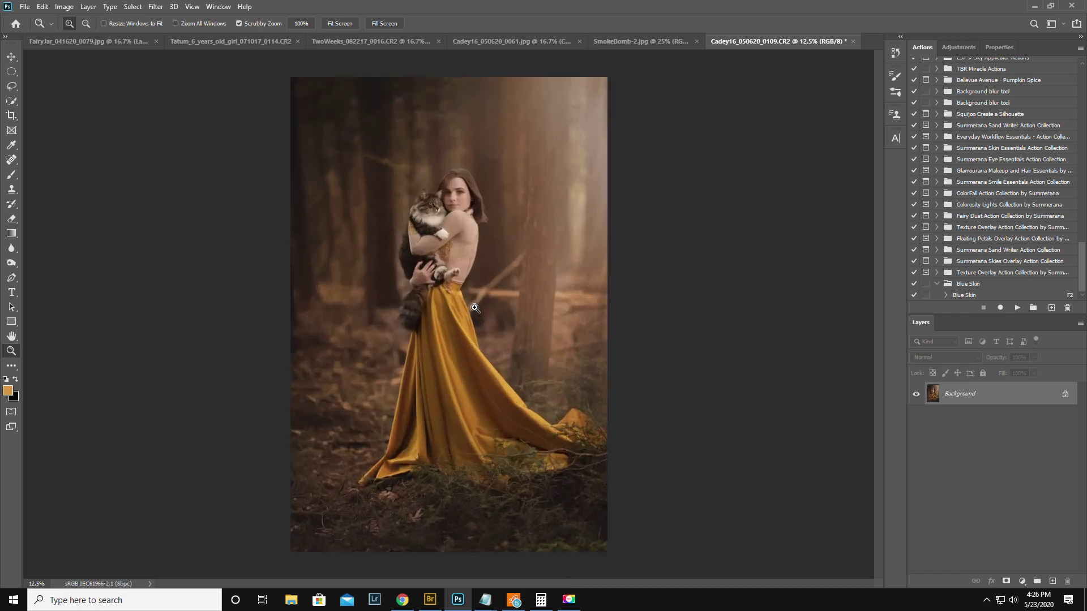